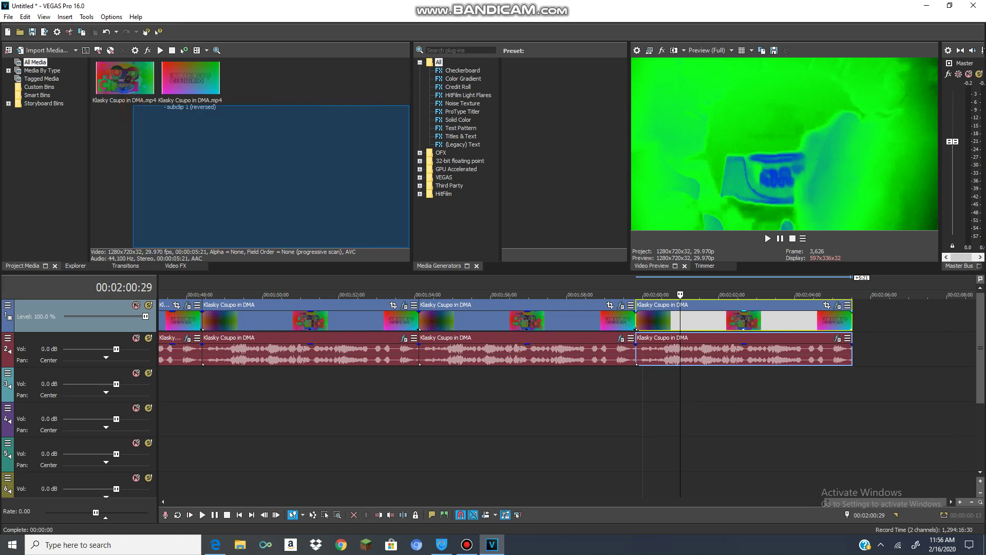
# Append Klasky Csupo in DMA.mp4 directly after the last clip on the timeline and place the playhead at 00:02:07:11 inside it
pyautogui.moveTo(176, 113); pyautogui.dragTo(242, 192)
pyautogui.click(103, 99)
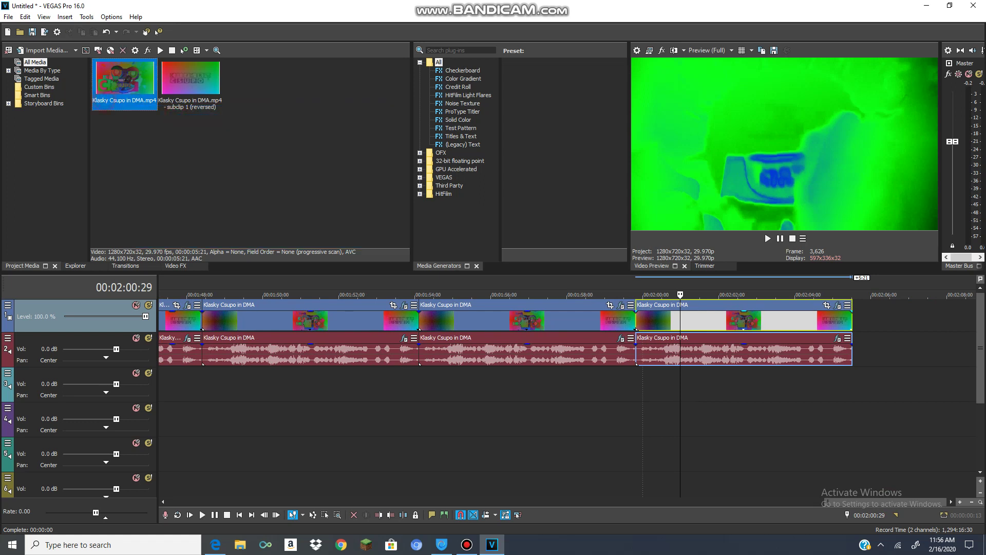
pyautogui.moveTo(108, 99); pyautogui.dragTo(930, 322)
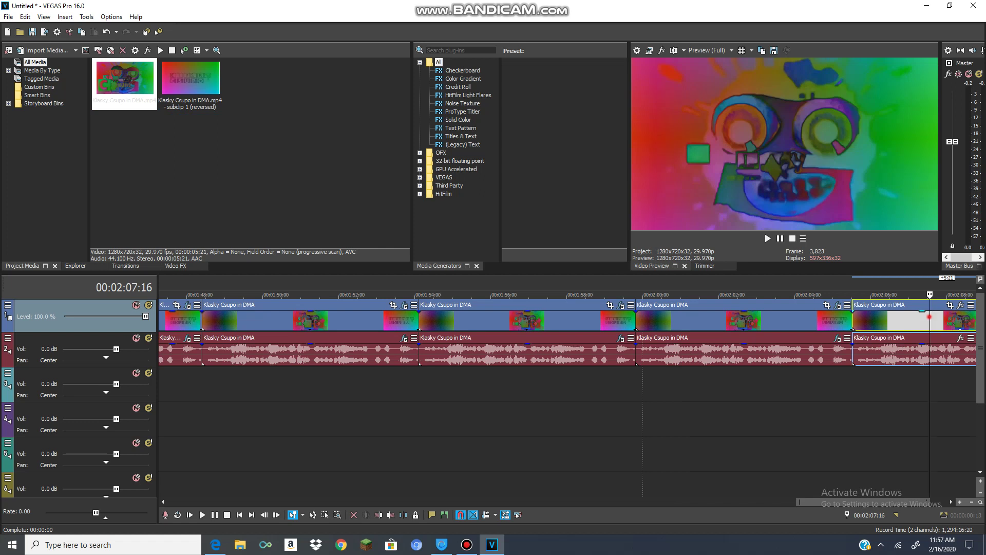
pyautogui.click(926, 317)
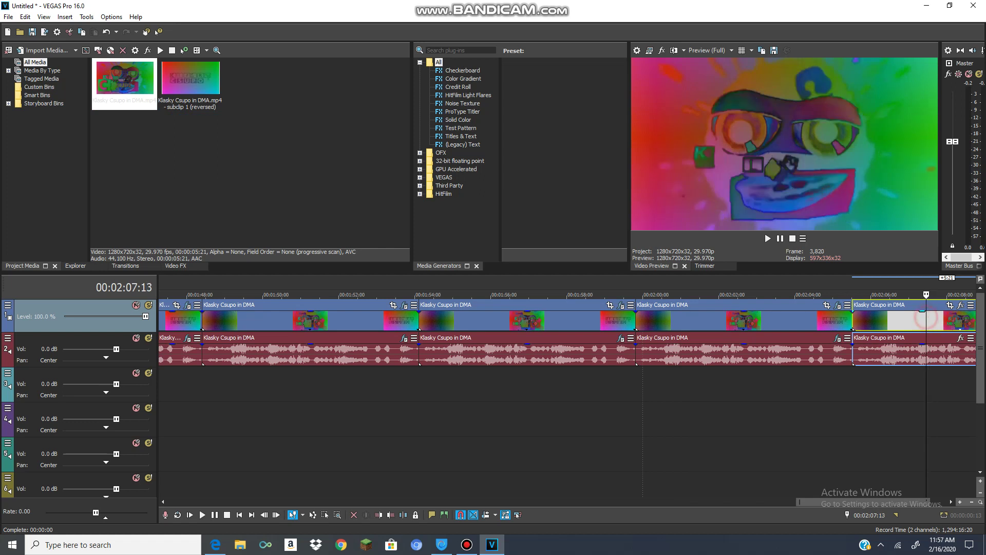
pyautogui.click(264, 515)
pyautogui.click(264, 515)
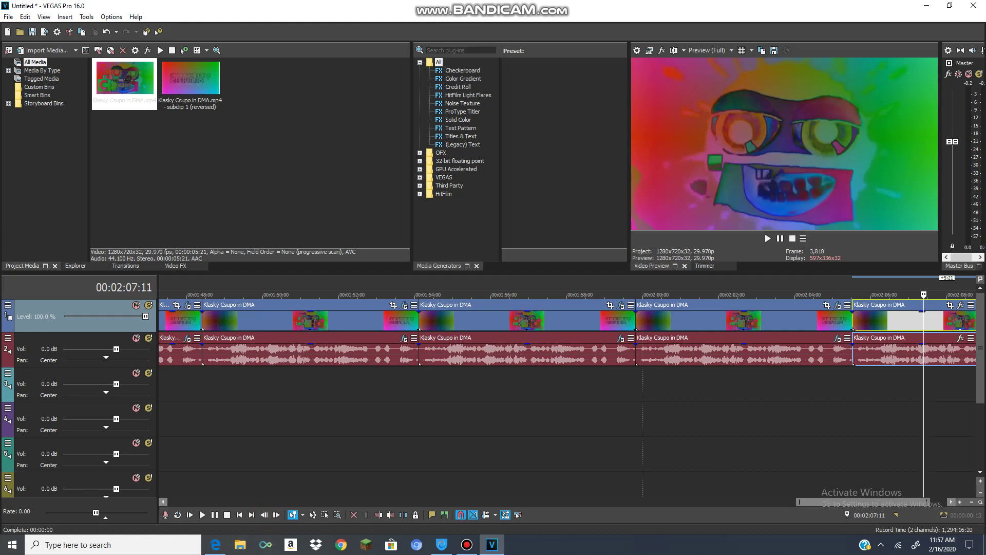
# Apply the TV Simulator effect with the Old TV preset to the last video clip
pyautogui.moveTo(863, 502); pyautogui.dragTo(885, 502)
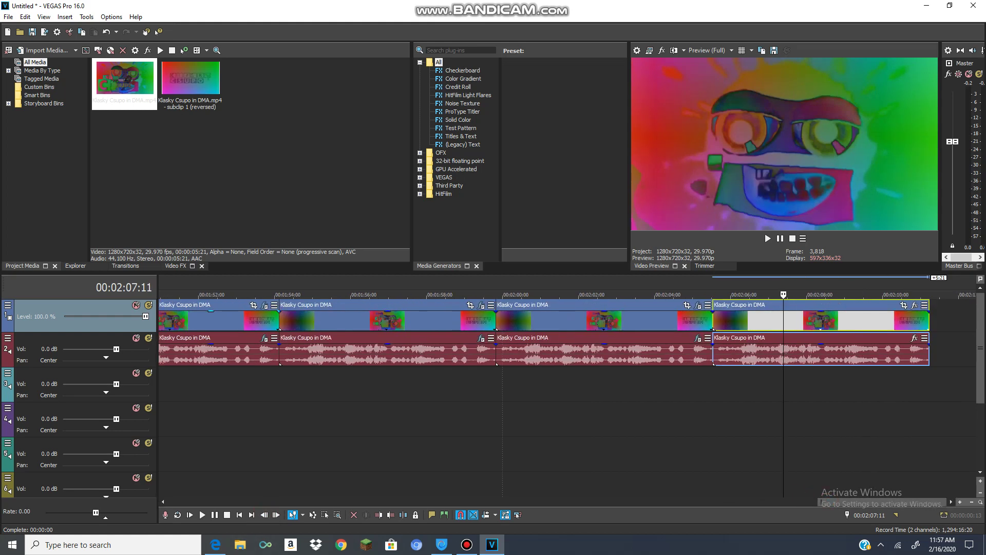
pyautogui.click(176, 266)
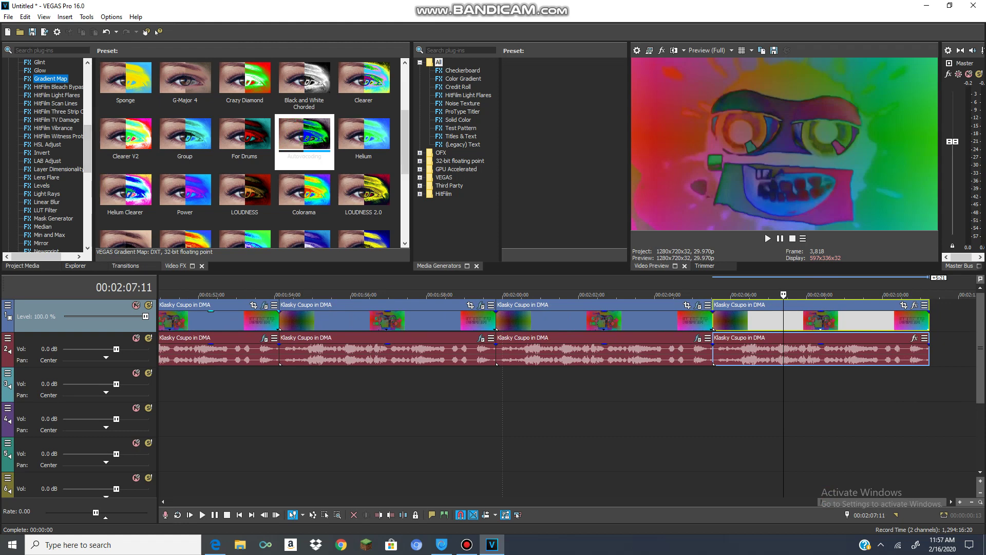
pyautogui.scroll(-10, 46, 154)
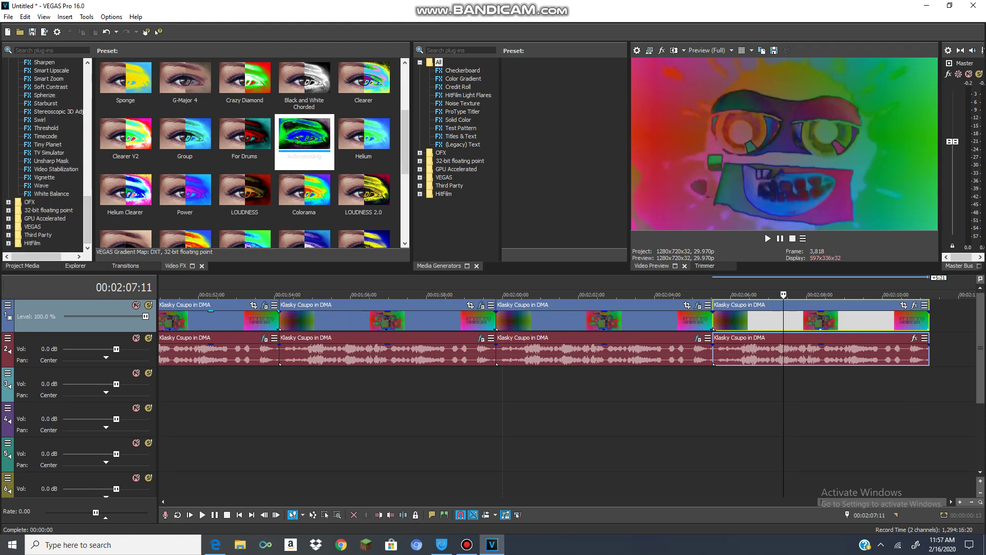
pyautogui.click(50, 153)
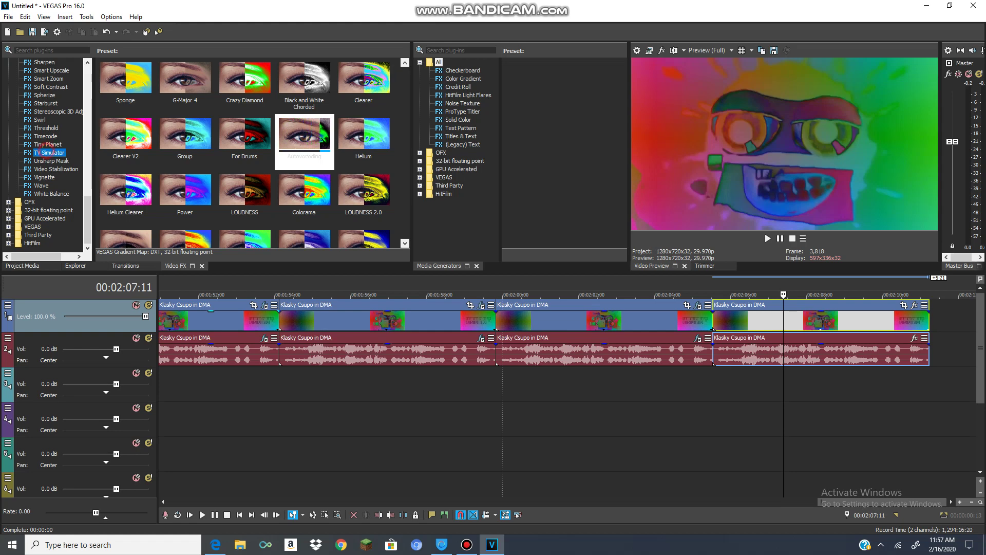
pyautogui.doubleClick(366, 92)
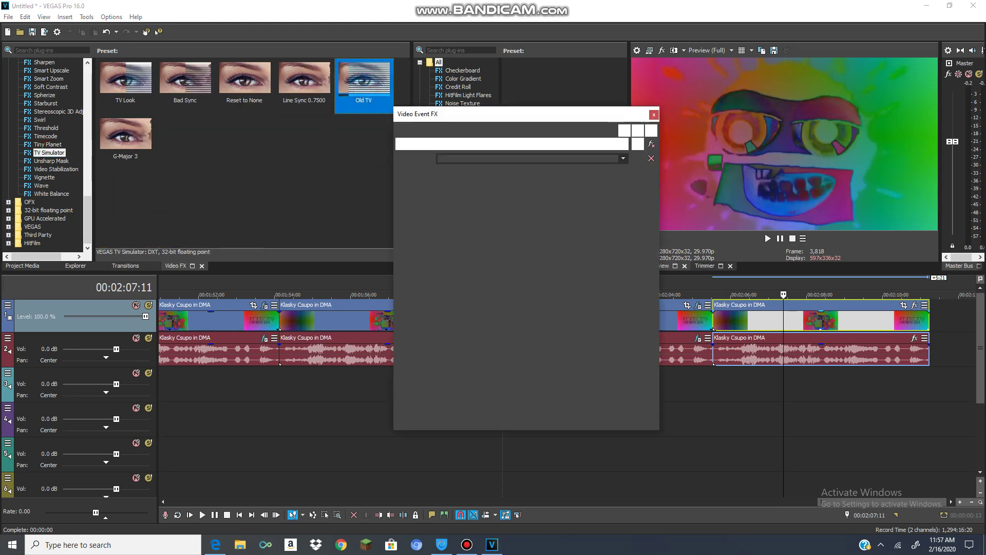
pyautogui.click(654, 114)
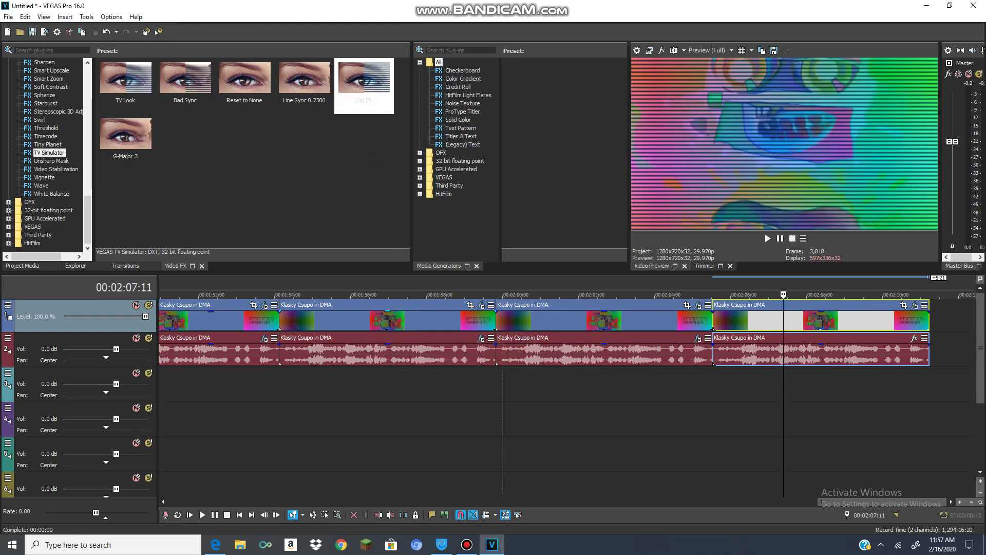
# Apply the HSL Adjust effect with the Old TV Sync preset to the last video clip
pyautogui.scroll(10, 46, 155)
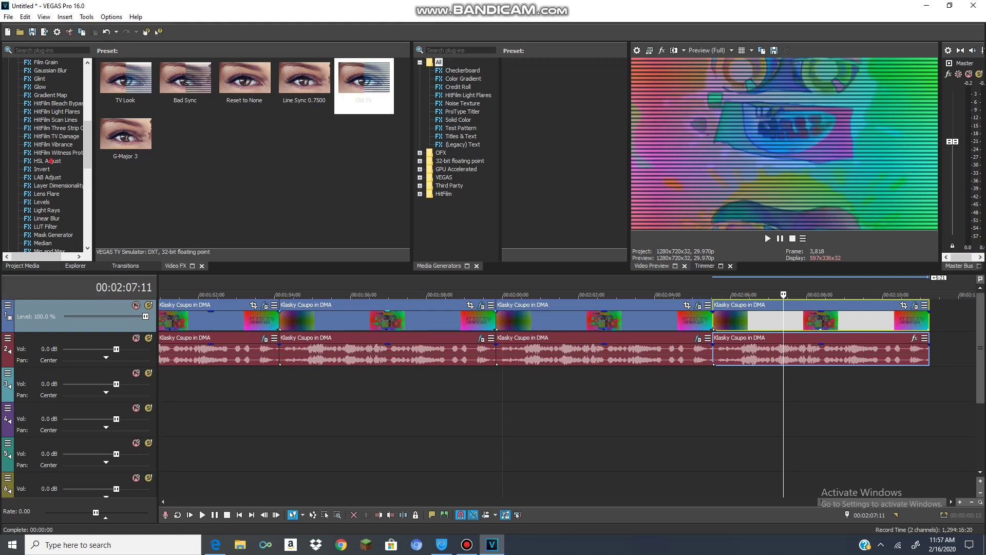
pyautogui.click(51, 161)
pyautogui.scroll(-1, 244, 163)
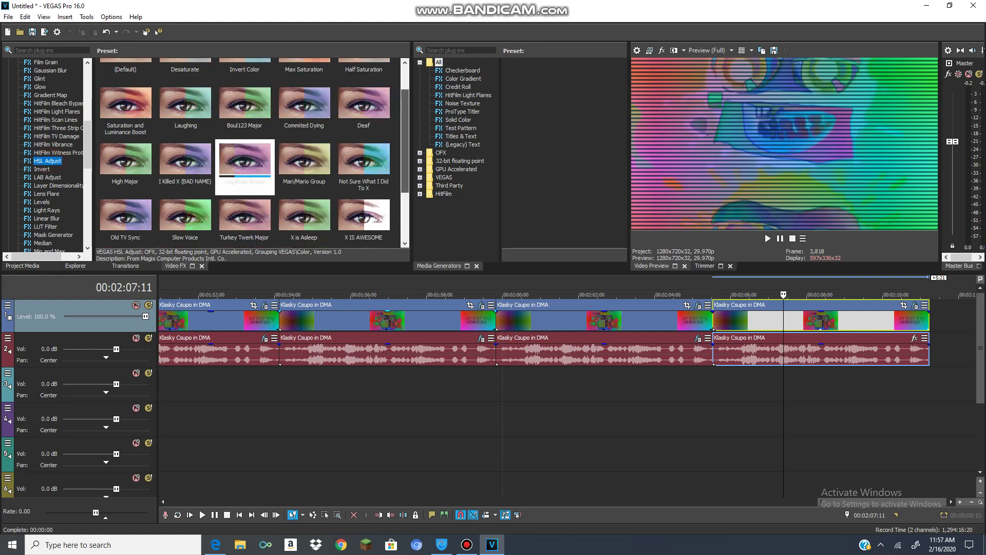
pyautogui.scroll(-1, 245, 164)
pyautogui.click(126, 198)
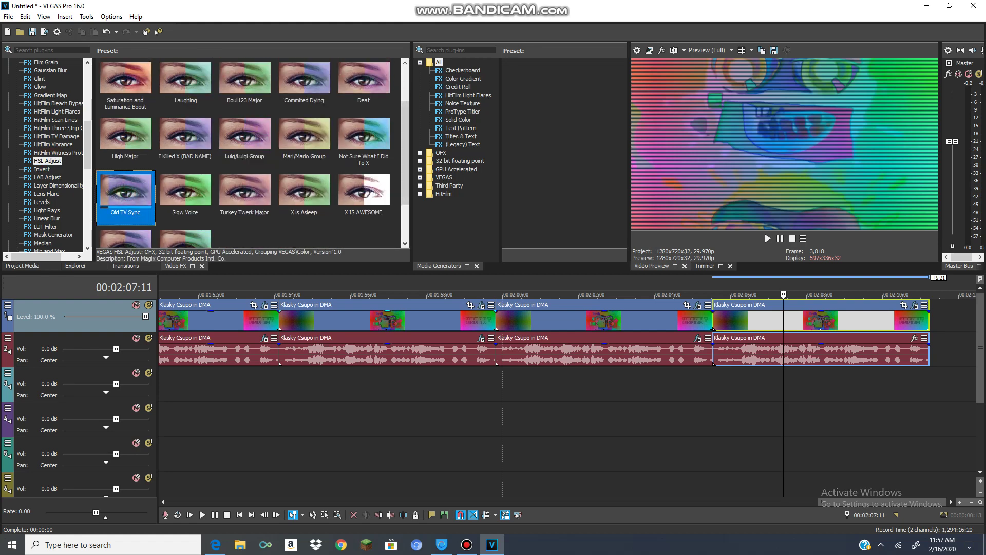
pyautogui.moveTo(126, 198); pyautogui.dragTo(821, 319)
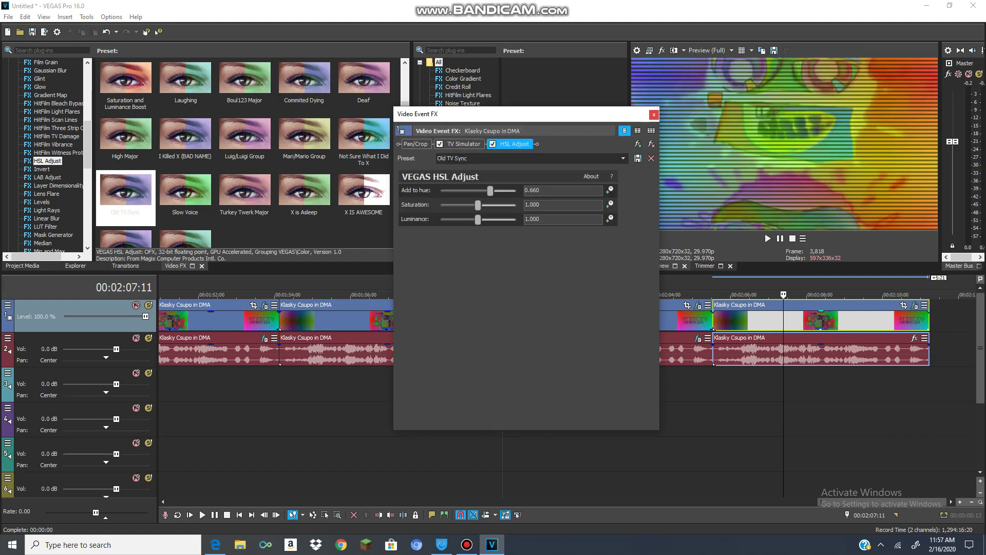
pyautogui.click(653, 114)
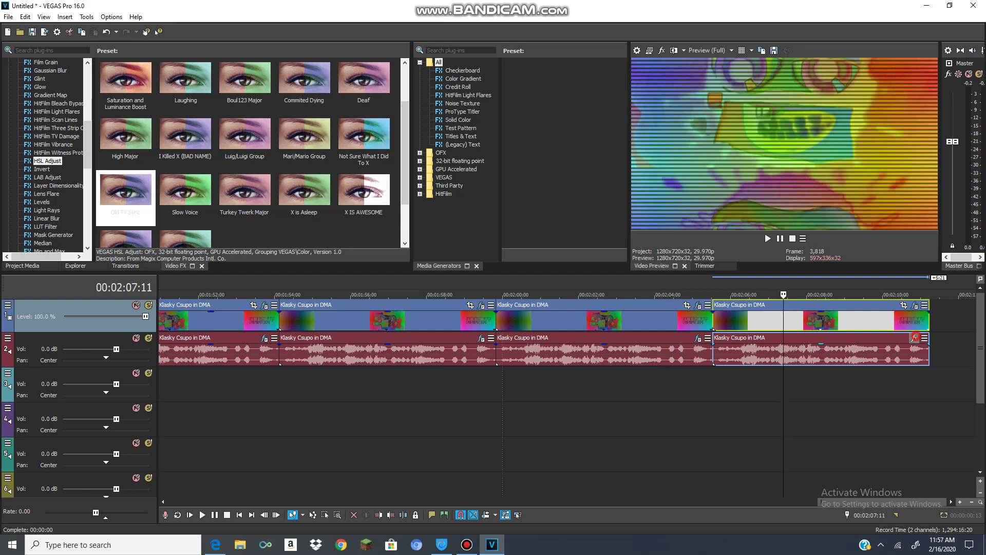
# Add seven Chorus plug-ins to the audio effects chain of the last clip
pyautogui.click(914, 337)
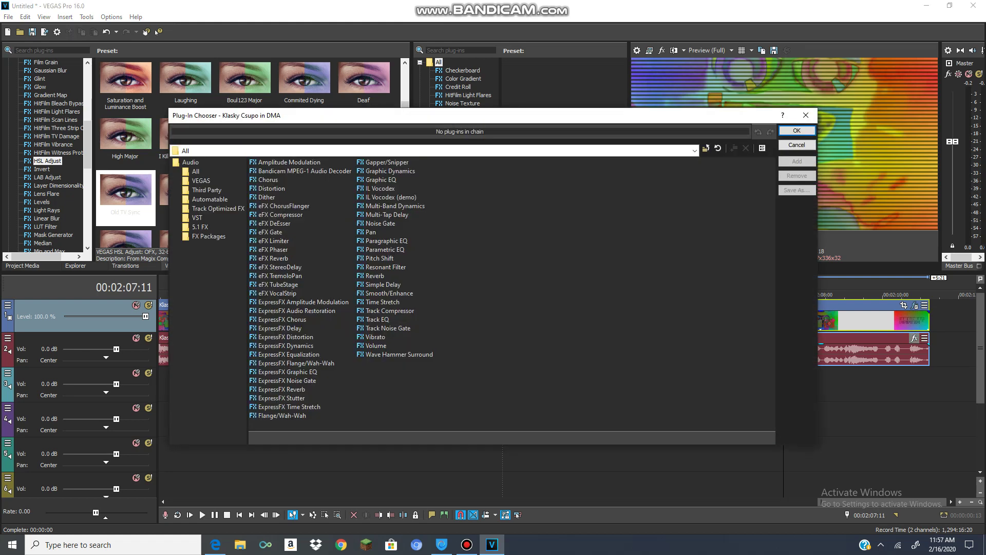
pyautogui.click(266, 179)
pyautogui.click(805, 160)
pyautogui.click(805, 160)
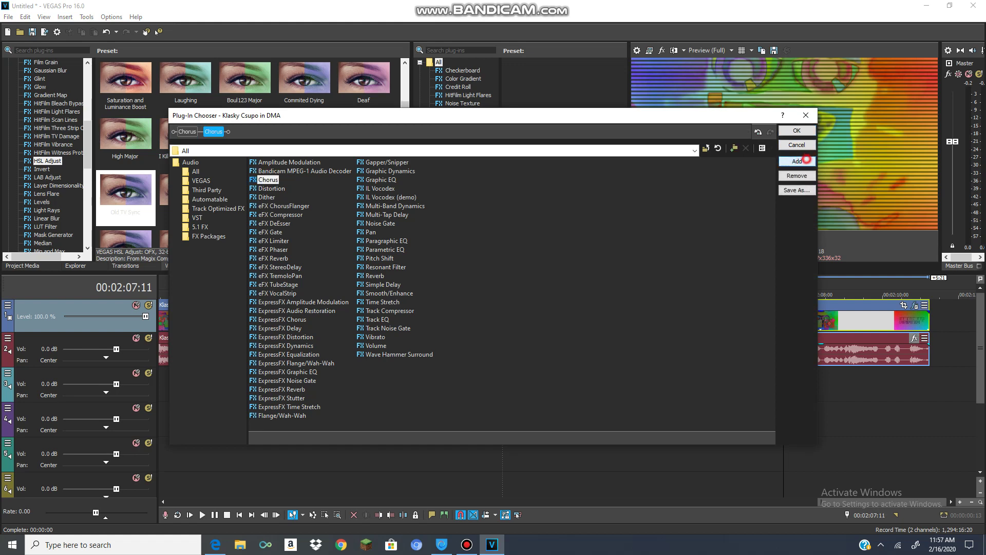
pyautogui.click(798, 160)
pyautogui.click(797, 161)
pyautogui.click(797, 161)
pyautogui.click(797, 161)
pyautogui.click(797, 161)
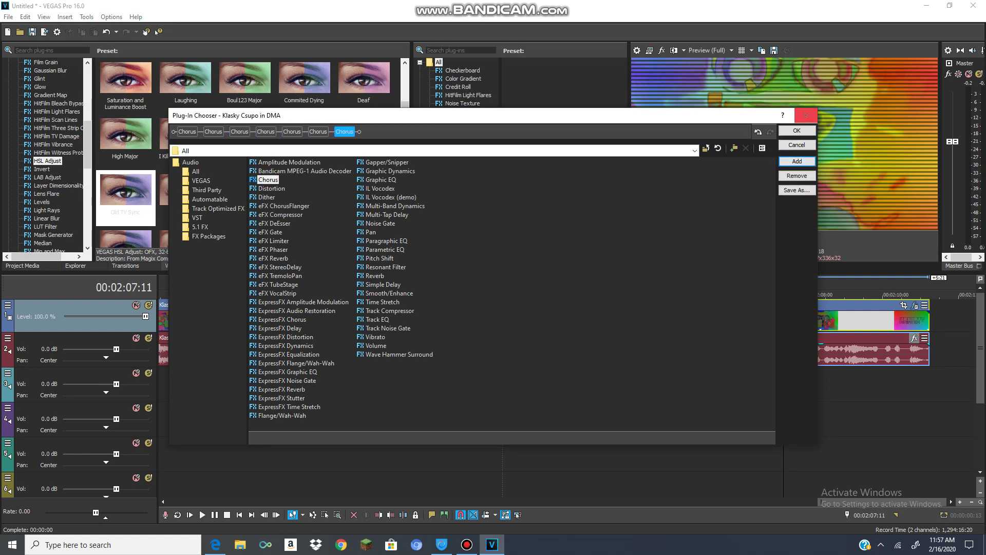
pyautogui.click(797, 131)
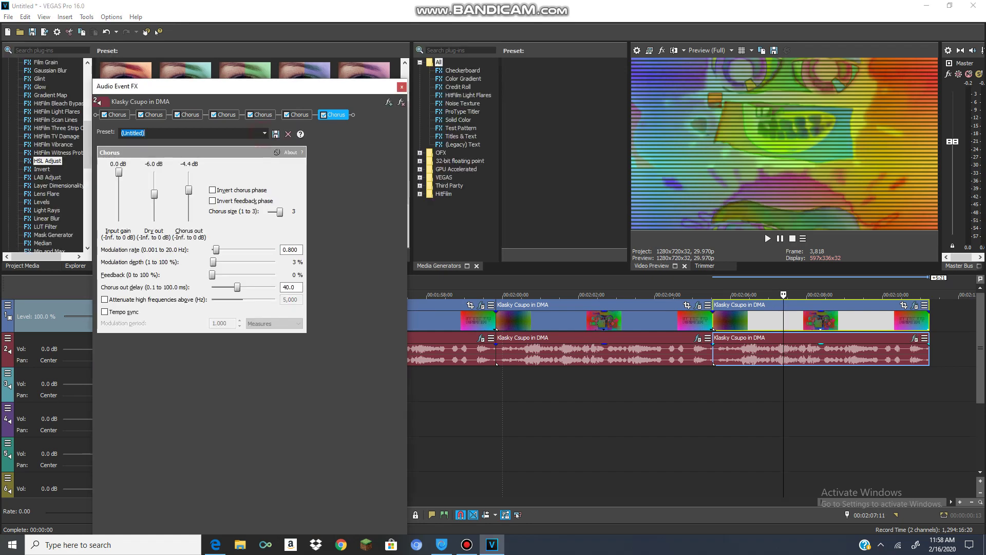
# Set the seventh, sixth, fifth and fourth Chorus plug-ins in the audio chain to the [Sys] Cheap TV preset
pyautogui.click(265, 133)
pyautogui.click(138, 150)
pyautogui.click(298, 114)
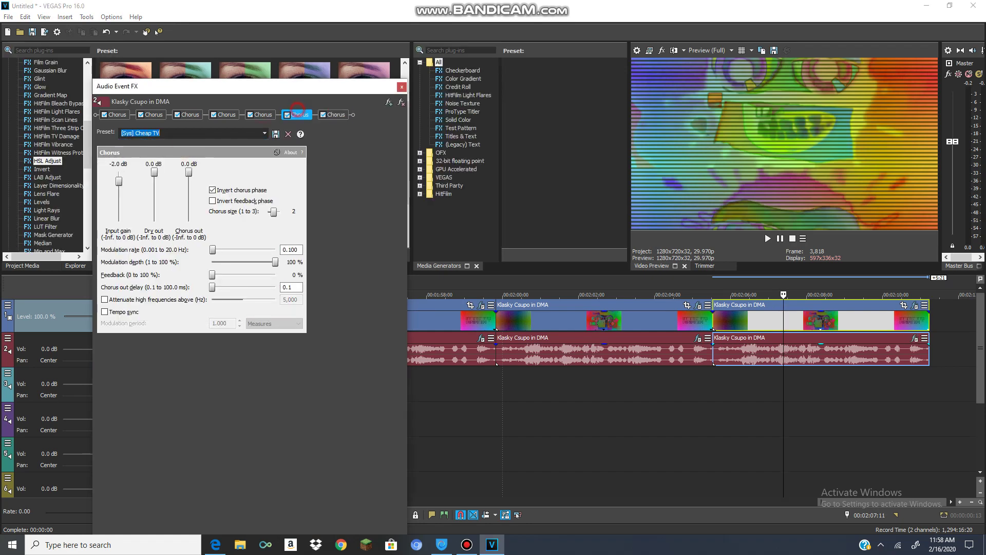
pyautogui.click(265, 133)
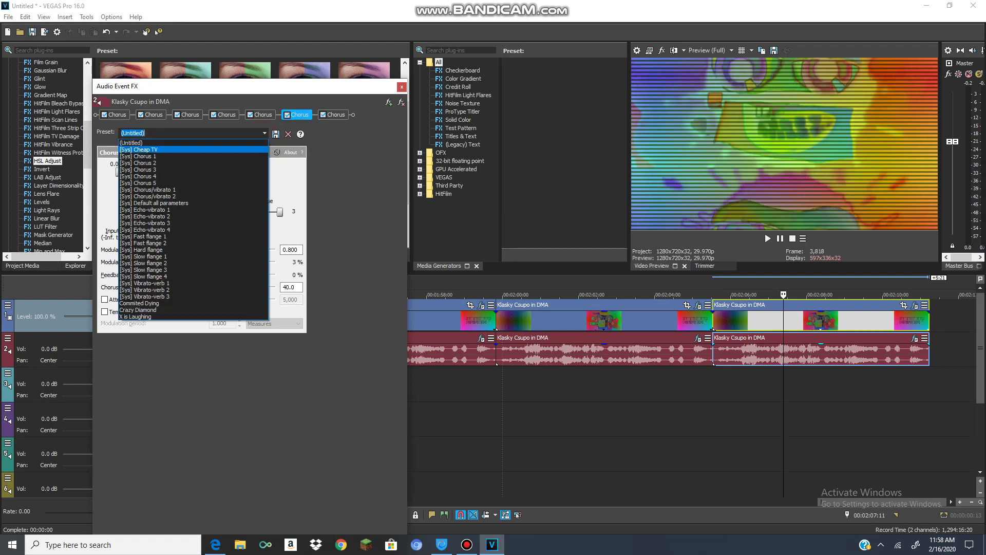
pyautogui.click(188, 150)
pyautogui.click(261, 114)
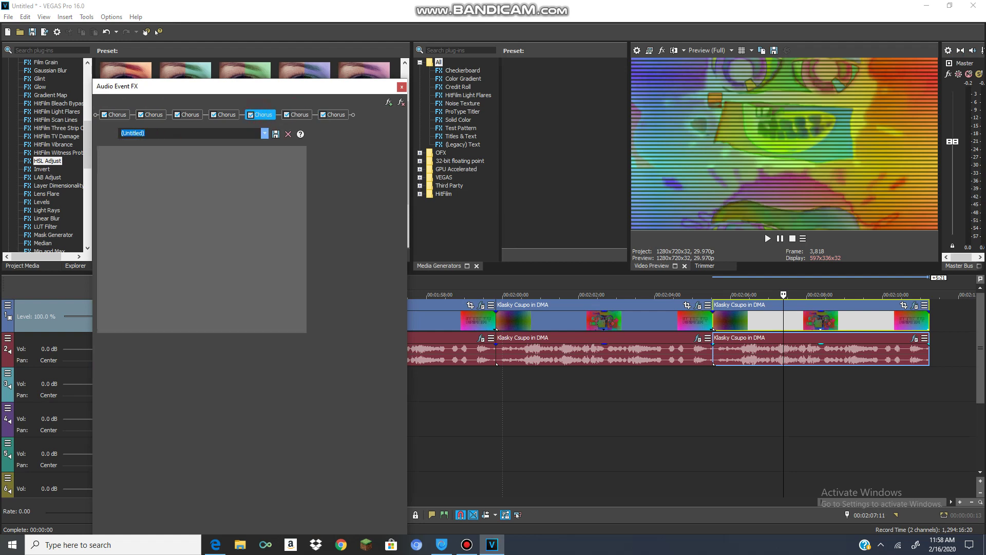
pyautogui.click(265, 133)
pyautogui.click(154, 150)
pyautogui.click(227, 114)
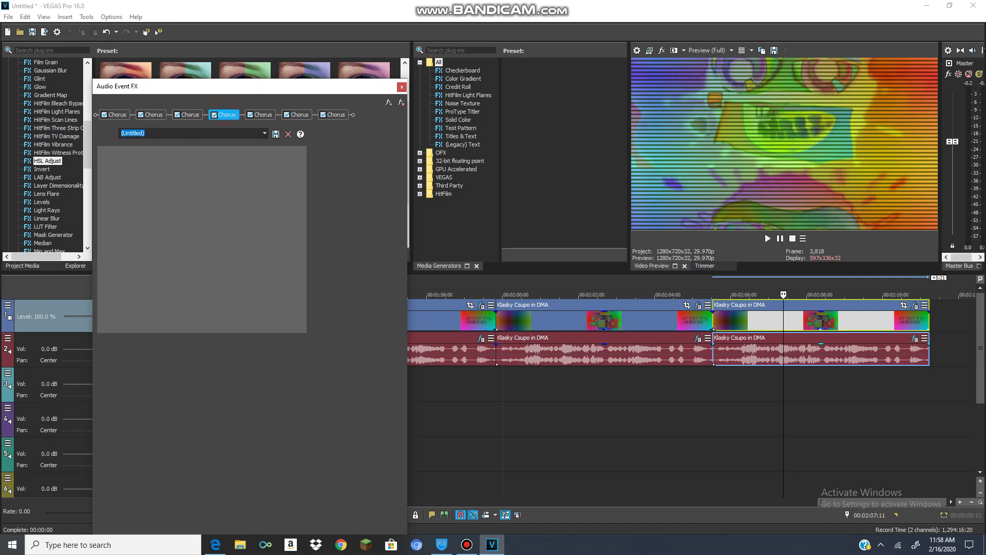
pyautogui.click(265, 133)
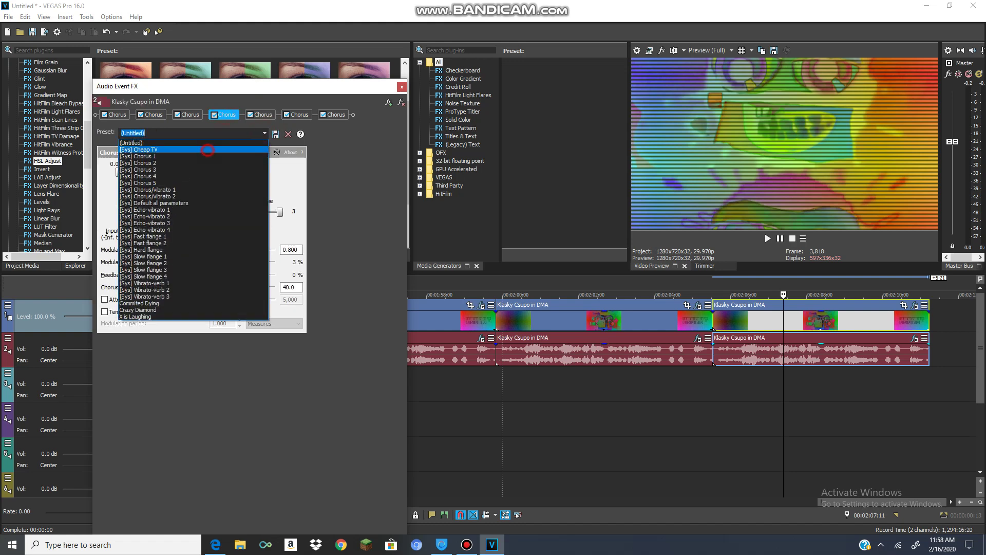
# Set the third, second and first Chorus plug-ins to the [Sys] Cheap TV preset and close the audio effects window
pyautogui.click(188, 114)
pyautogui.click(264, 133)
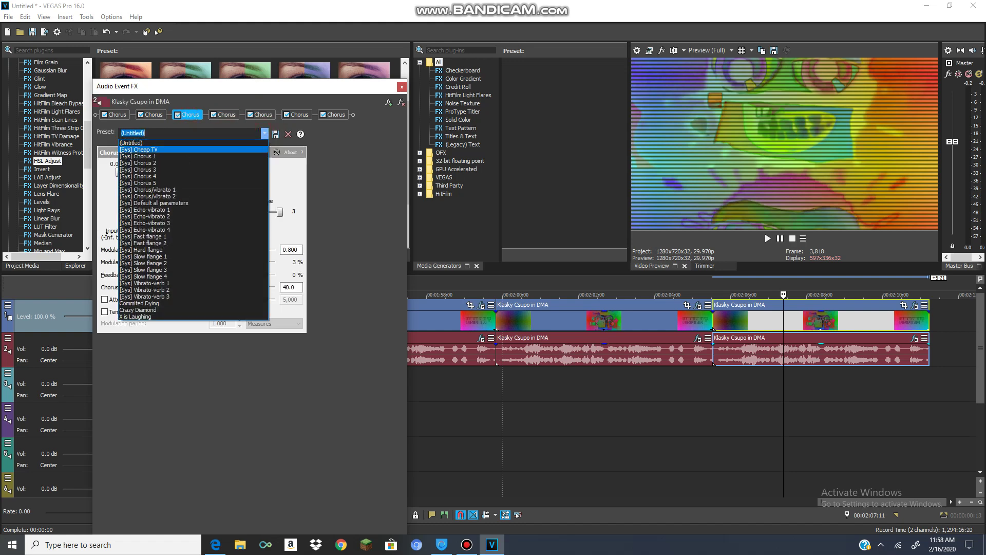
pyautogui.click(223, 149)
pyautogui.click(152, 115)
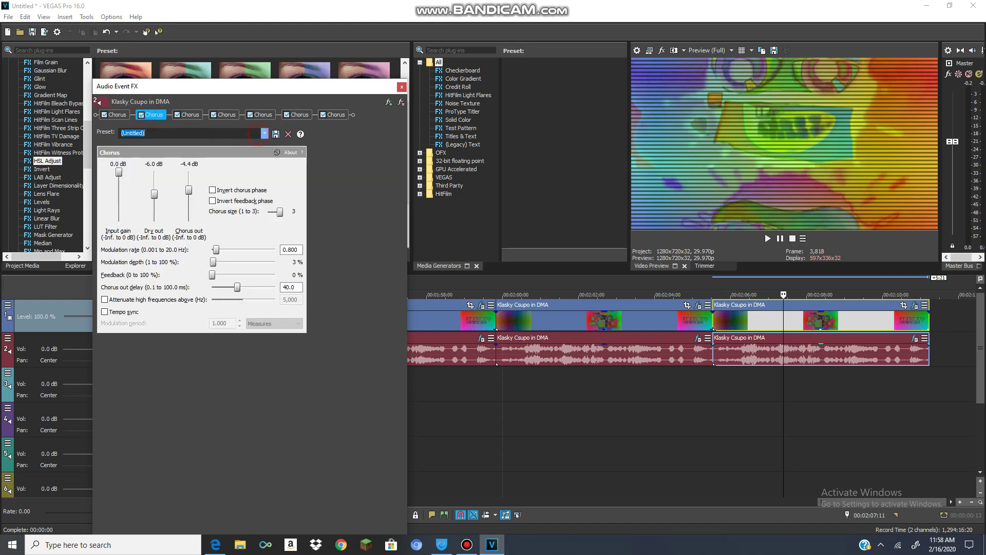
pyautogui.click(265, 133)
pyautogui.click(191, 149)
pyautogui.click(117, 114)
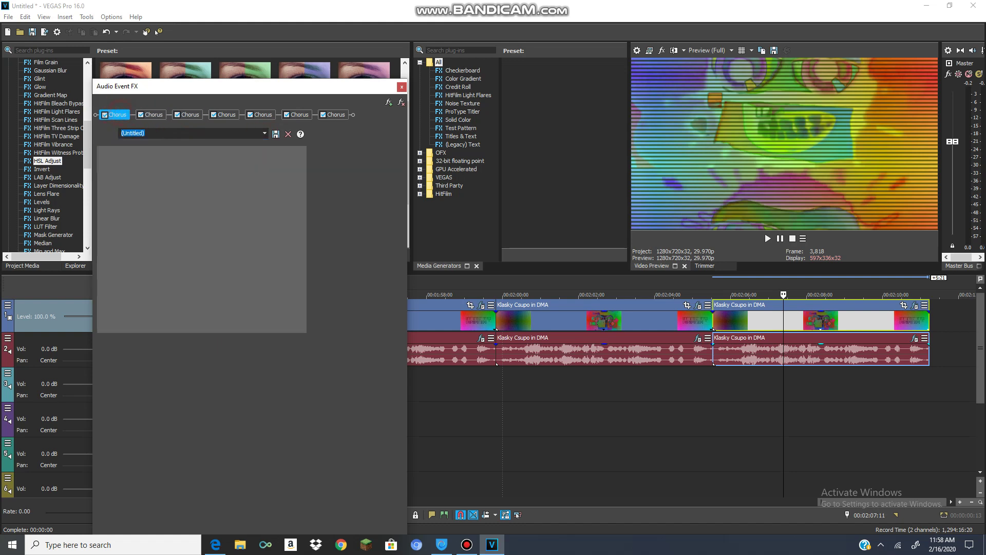
pyautogui.click(264, 133)
pyautogui.click(229, 150)
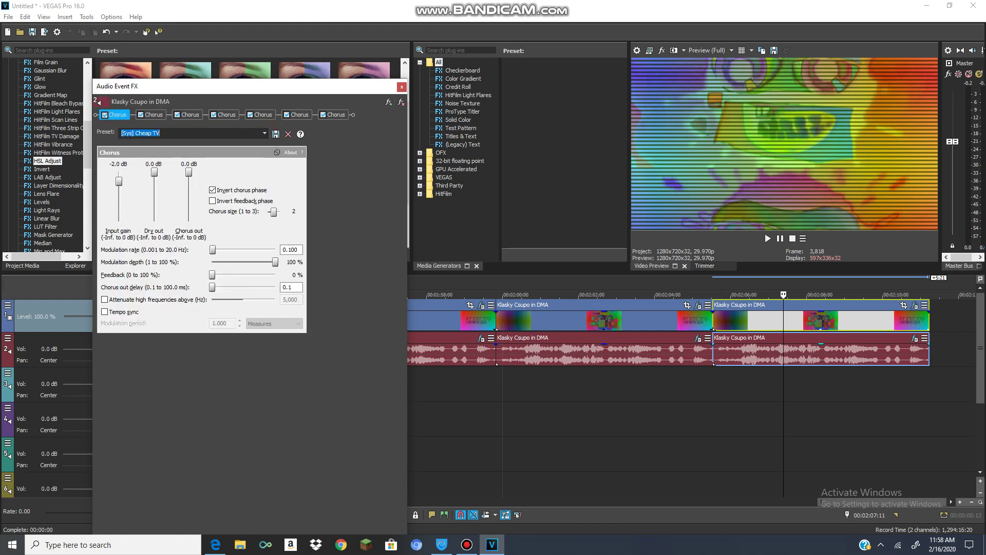
pyautogui.click(401, 87)
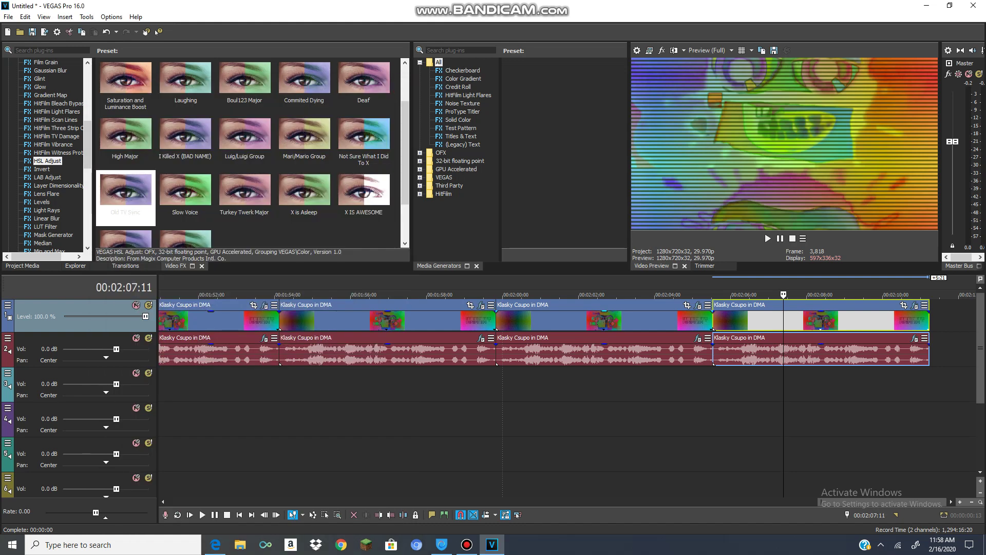
# Play the last clip from its start to preview the effects, lowering the system volume during playback
pyautogui.click(712, 316)
pyautogui.click(766, 238)
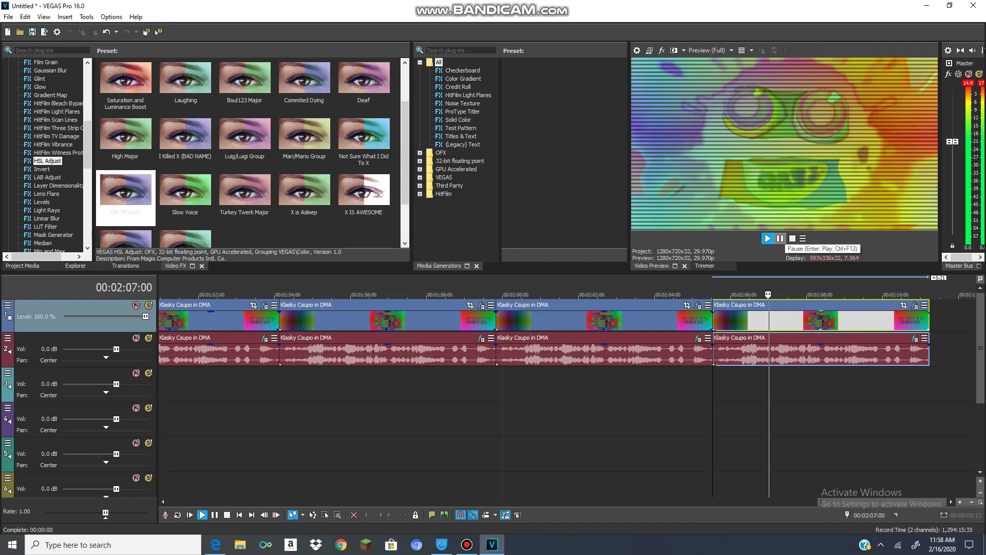
pyautogui.press('XF86AudioLowerVolume')
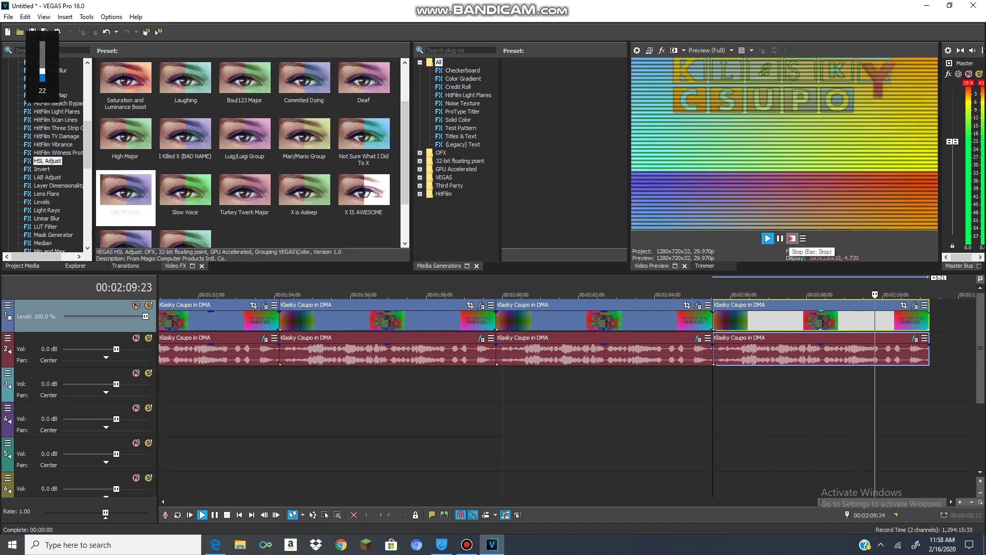
pyautogui.click(792, 238)
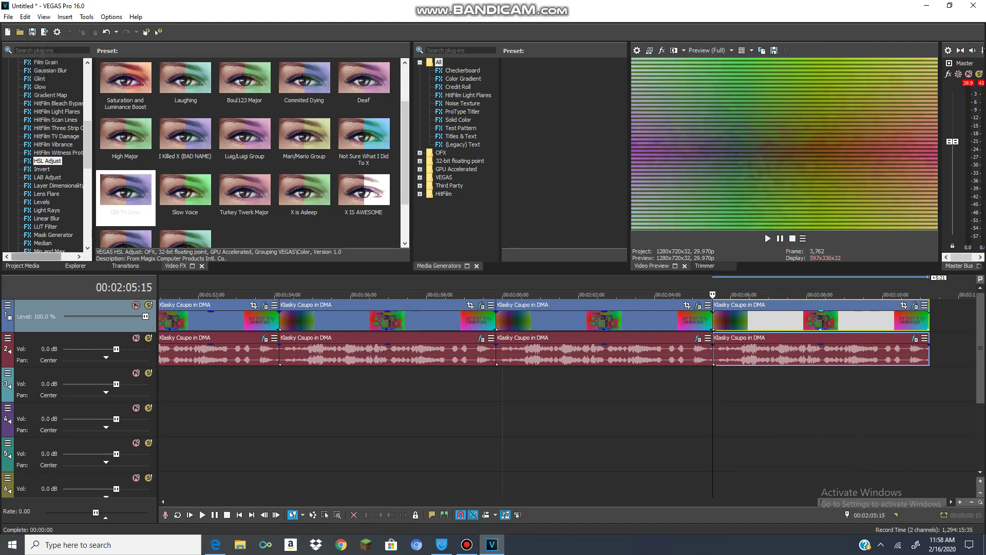
# Add another copy of Klasky Csupo in DMA.mp4 to the timeline directly after the last clip and place the playhead inside it
pyautogui.click(22, 266)
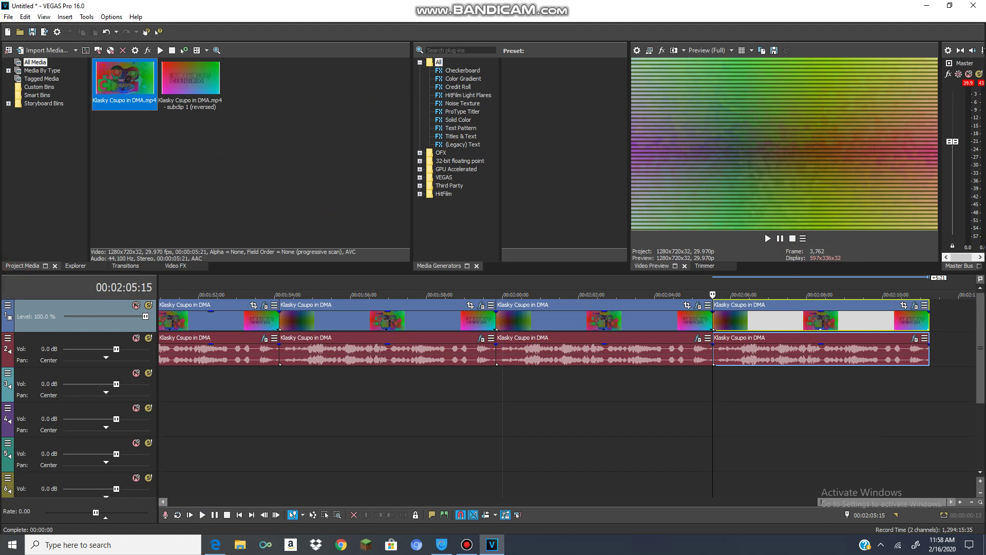
pyautogui.moveTo(858, 502); pyautogui.dragTo(895, 502)
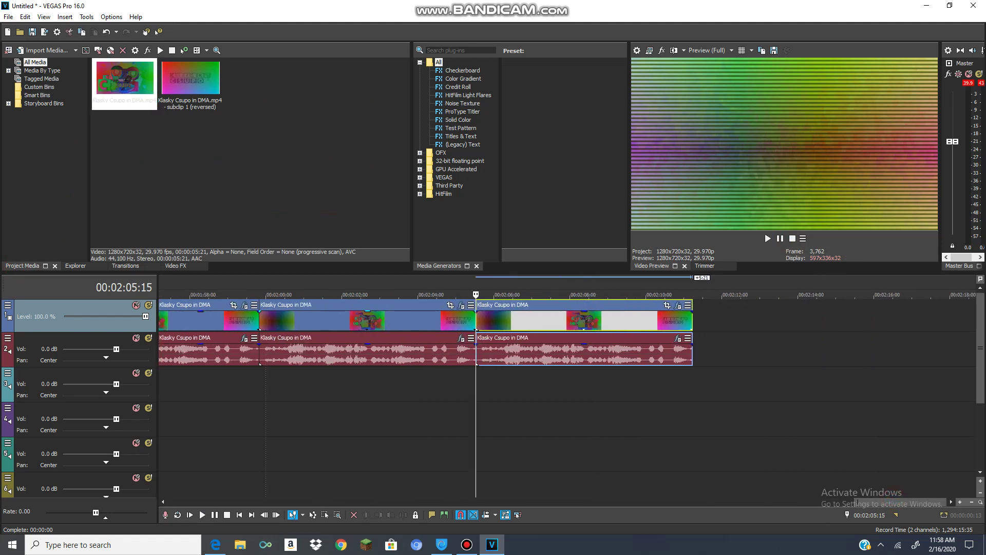
pyautogui.moveTo(128, 103); pyautogui.dragTo(692, 352)
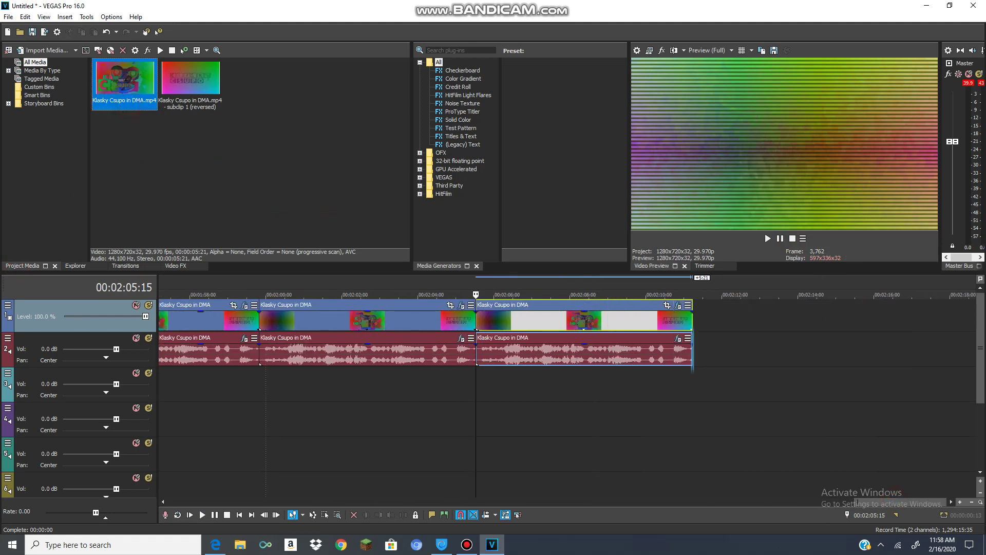
pyautogui.click(757, 323)
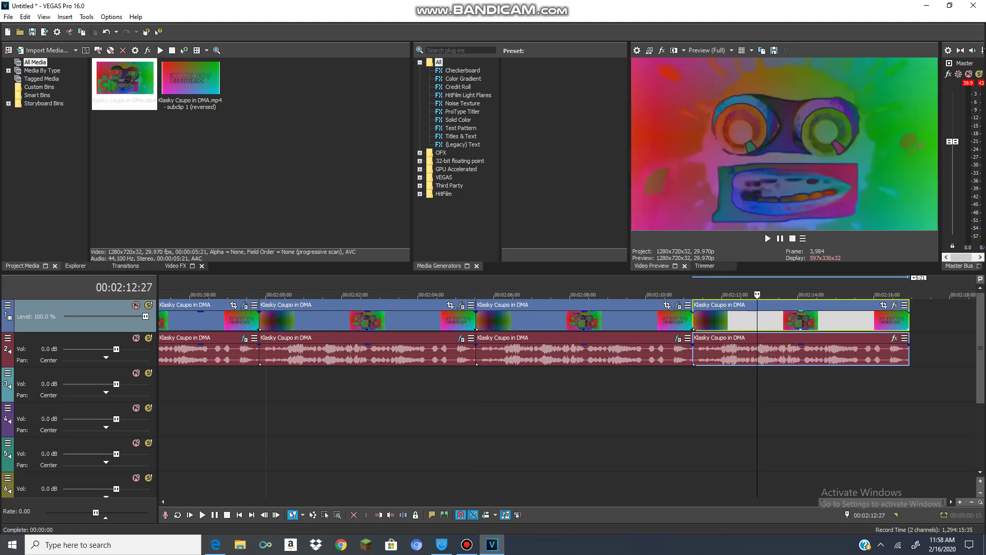
# Apply the Gradient Map Helium preset to the new last clip, check its gradient colour points and close the video effects window
pyautogui.hotkey('alt', '8')
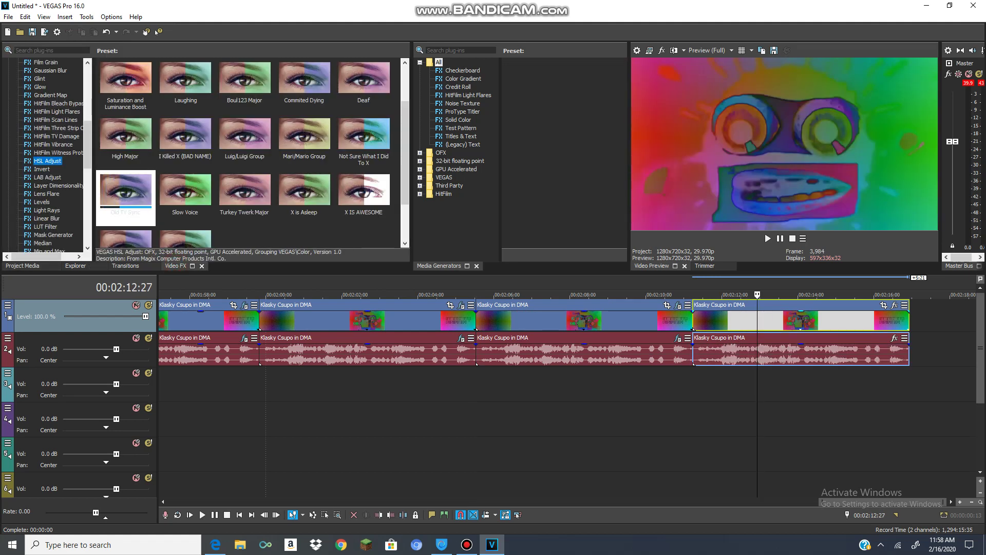
pyautogui.click(50, 95)
pyautogui.click(363, 193)
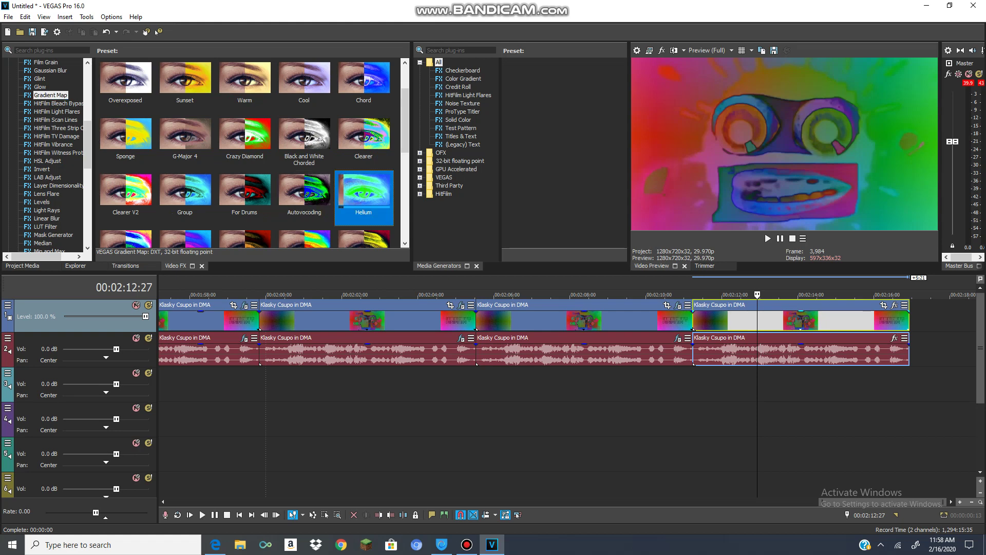
pyautogui.press('Return')
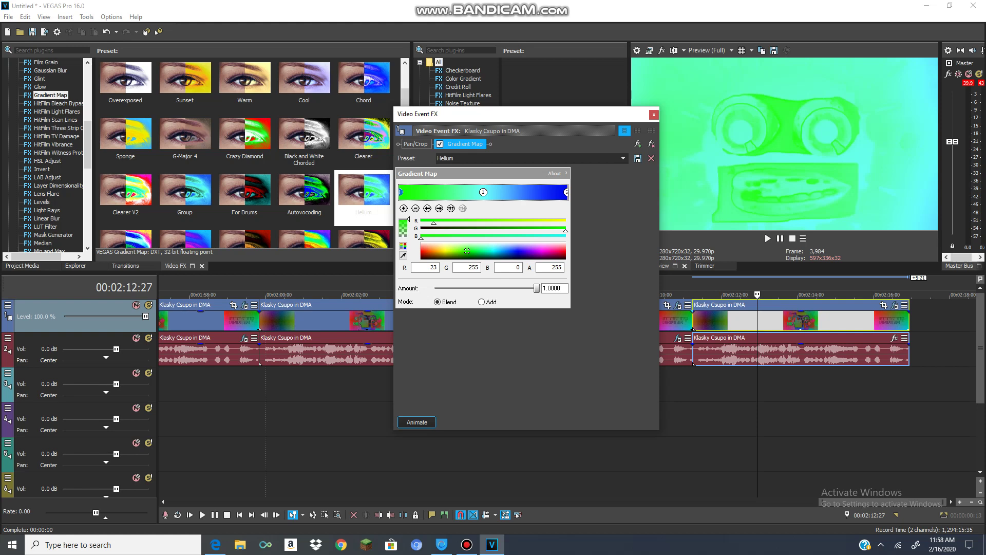
pyautogui.click(482, 192)
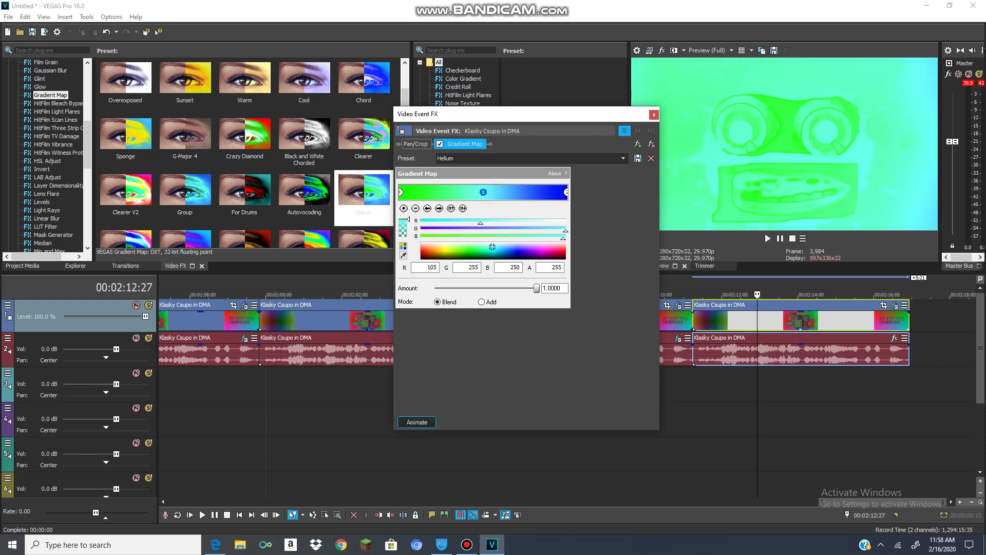
pyautogui.click(566, 192)
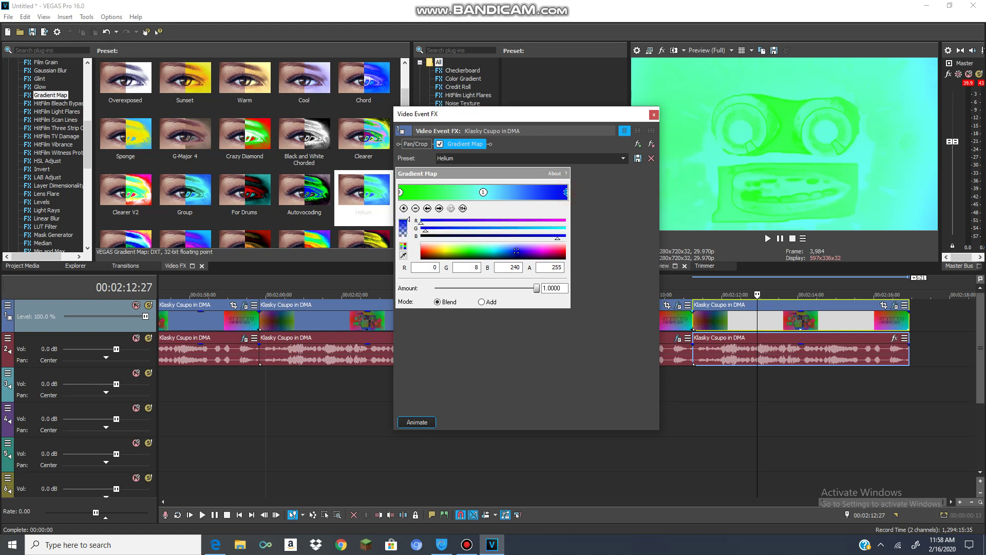
pyautogui.click(654, 114)
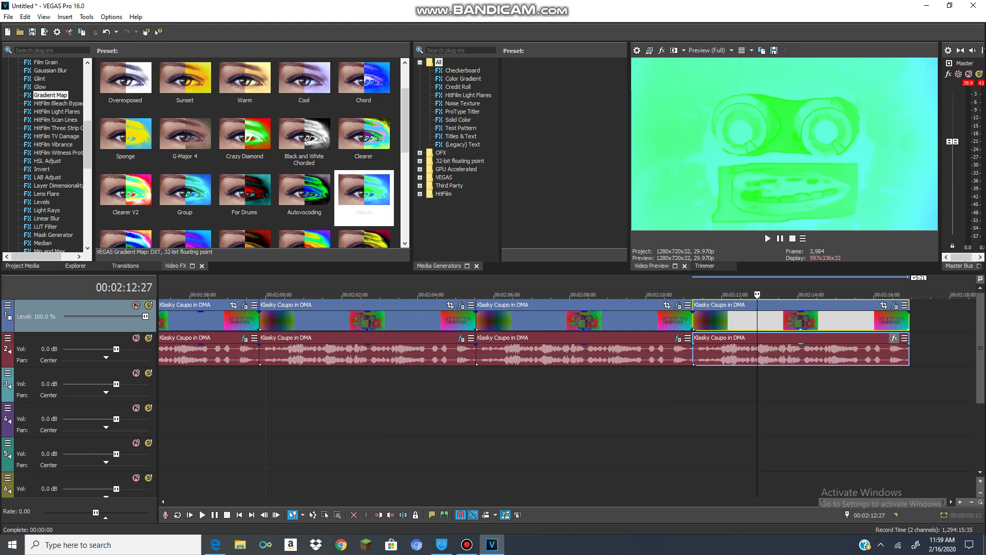
# Add the IL Vocodex plug-in to the last clip's audio with its Helium preset and close the audio effects window
pyautogui.click(894, 338)
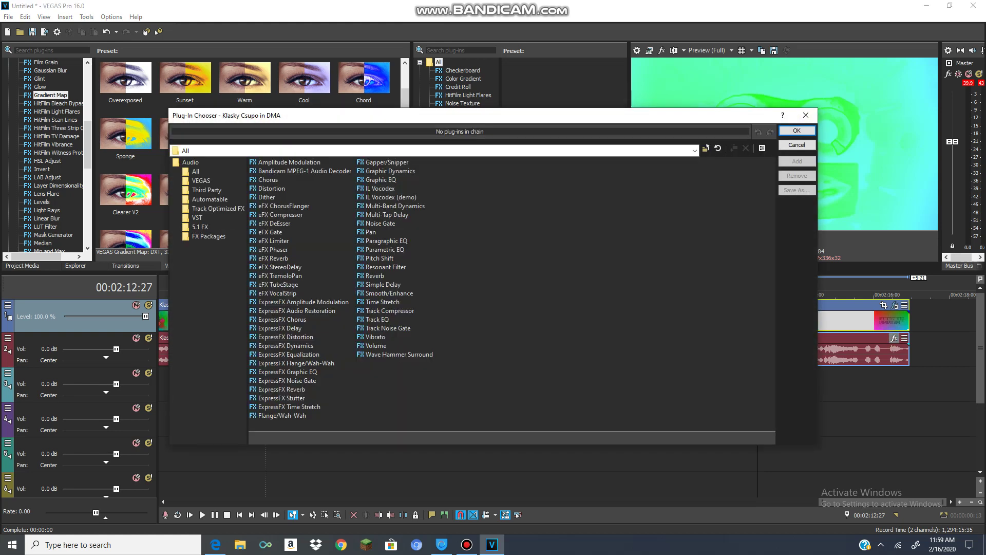
pyautogui.click(385, 188)
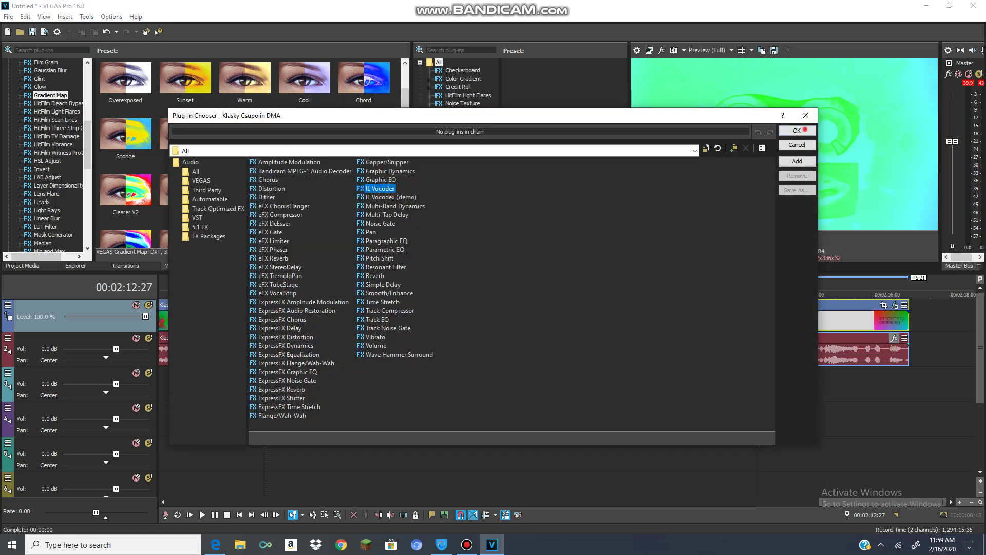
pyautogui.click(805, 130)
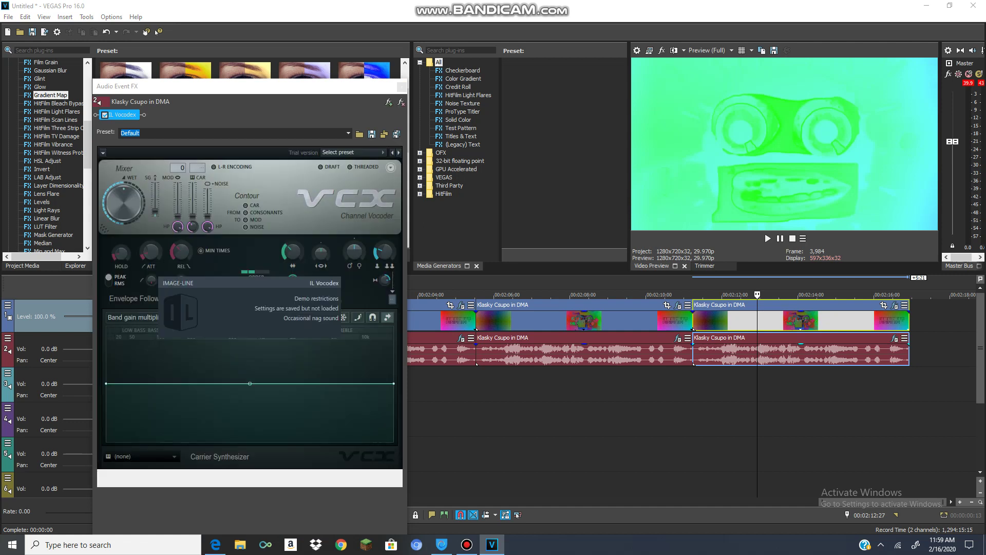
pyautogui.click(355, 152)
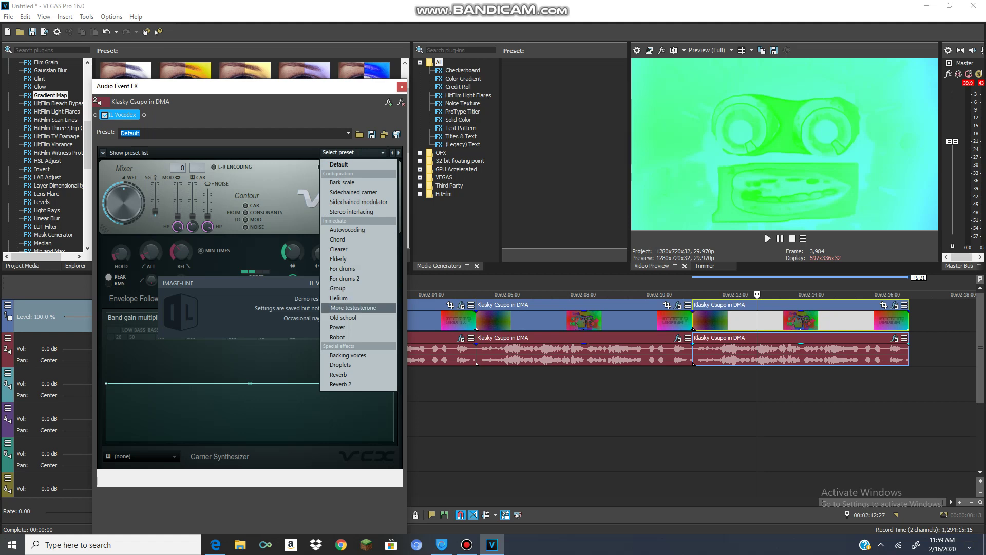
pyautogui.click(348, 300)
pyautogui.click(401, 87)
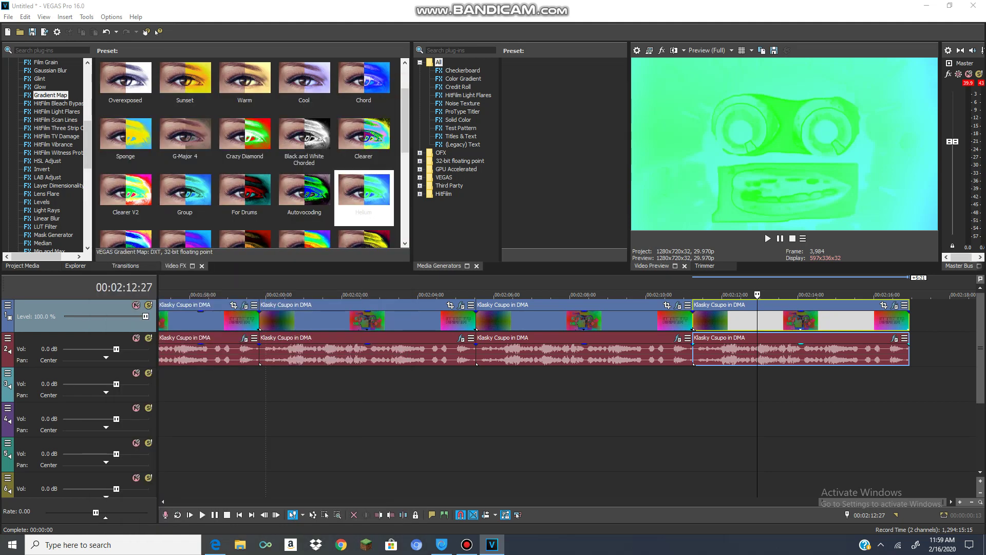
# Play the last clip from its start to preview the Helium effects, and pause partway through
pyautogui.click(693, 322)
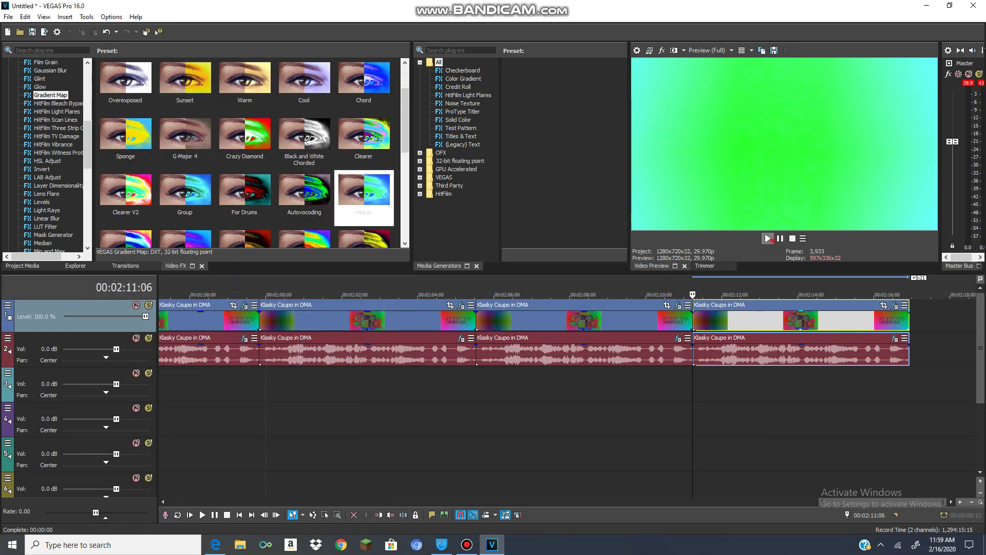
pyautogui.click(771, 240)
pyautogui.press('space')
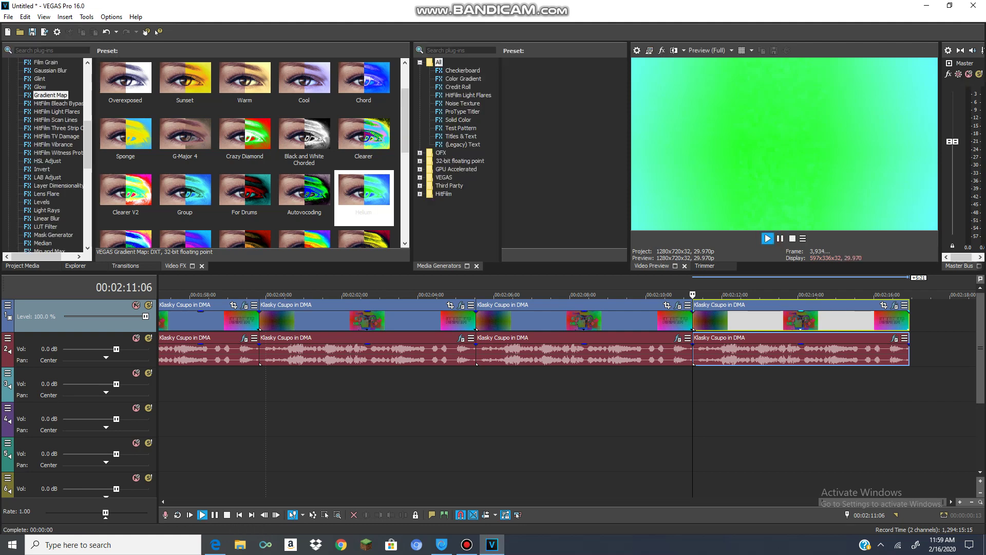
pyautogui.press('Return')
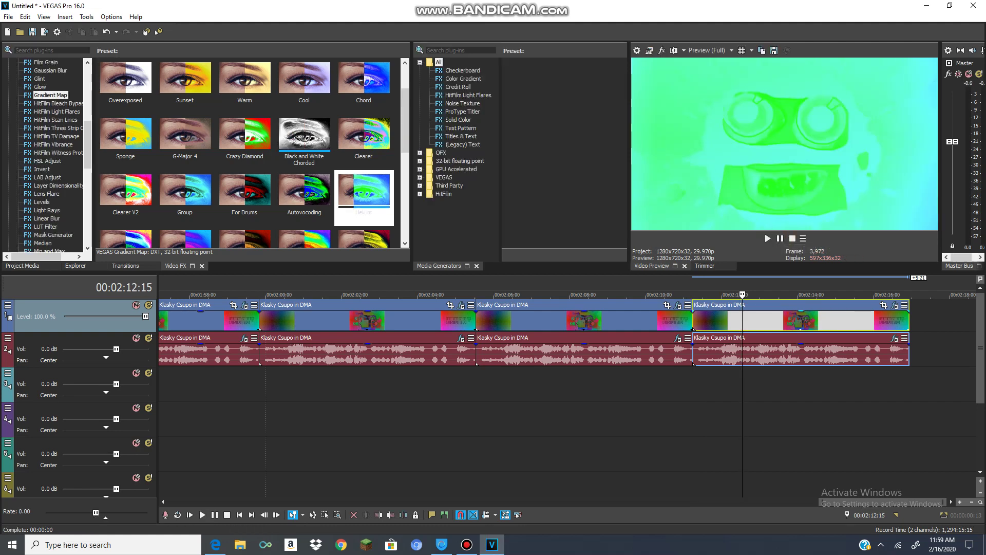
# Add one more copy of Klasky Csupo in DMA.mp4 at the end of the sequence, butted against the Helium clip
pyautogui.hotkey('alt', '1')
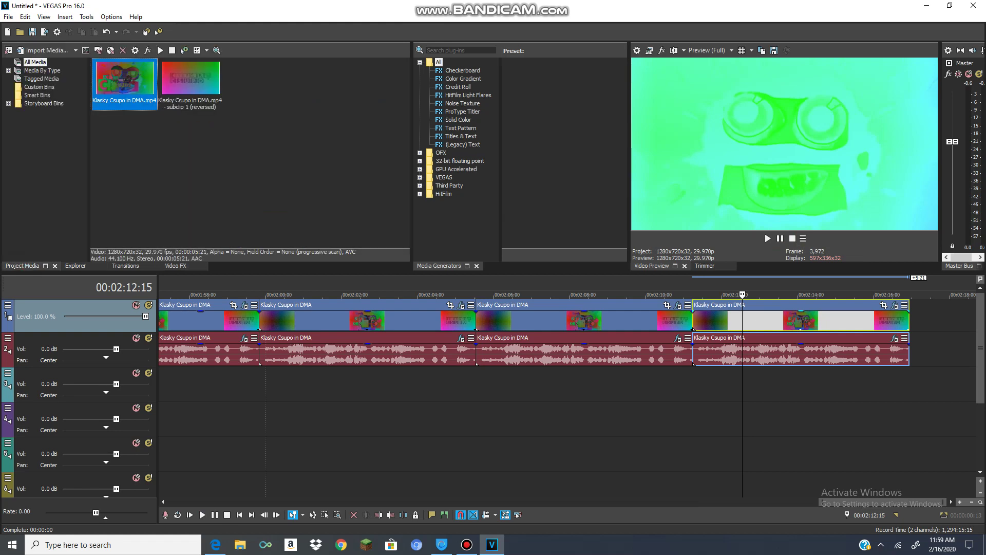
pyautogui.moveTo(125, 82); pyautogui.dragTo(922, 321)
pyautogui.moveTo(889, 501); pyautogui.dragTo(901, 502)
pyautogui.click(881, 325)
pyautogui.moveTo(881, 324); pyautogui.dragTo(889, 325)
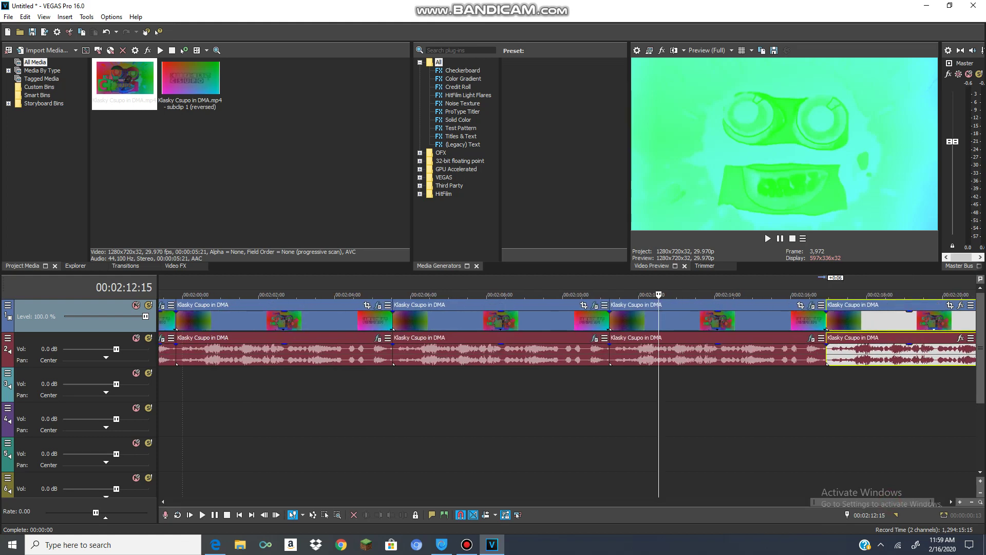
pyautogui.moveTo(875, 502); pyautogui.dragTo(892, 501)
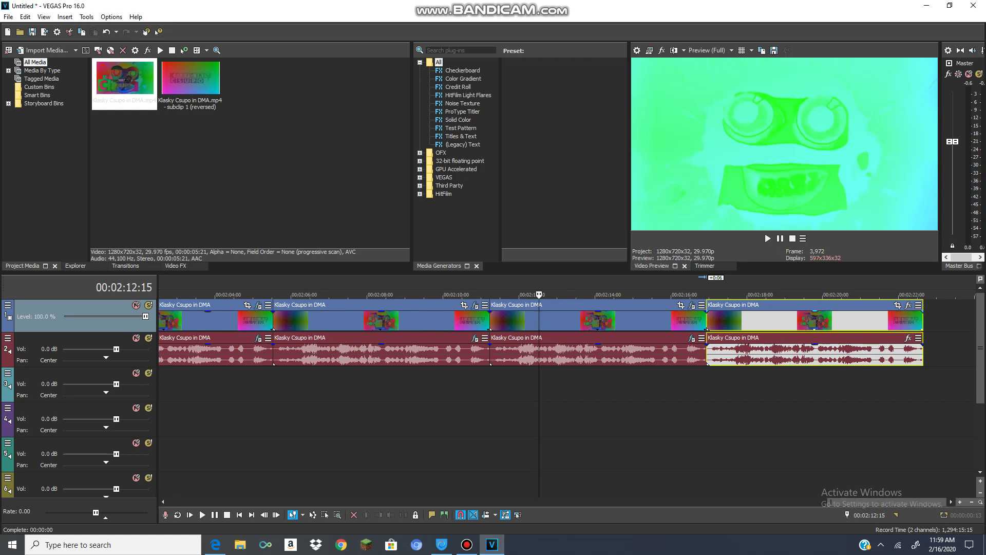
# Park the playhead at 00:02:18:22 in the new clip and apply the Gradient Map Helium Clearer preset to its video
pyautogui.click(770, 323)
pyautogui.click(276, 515)
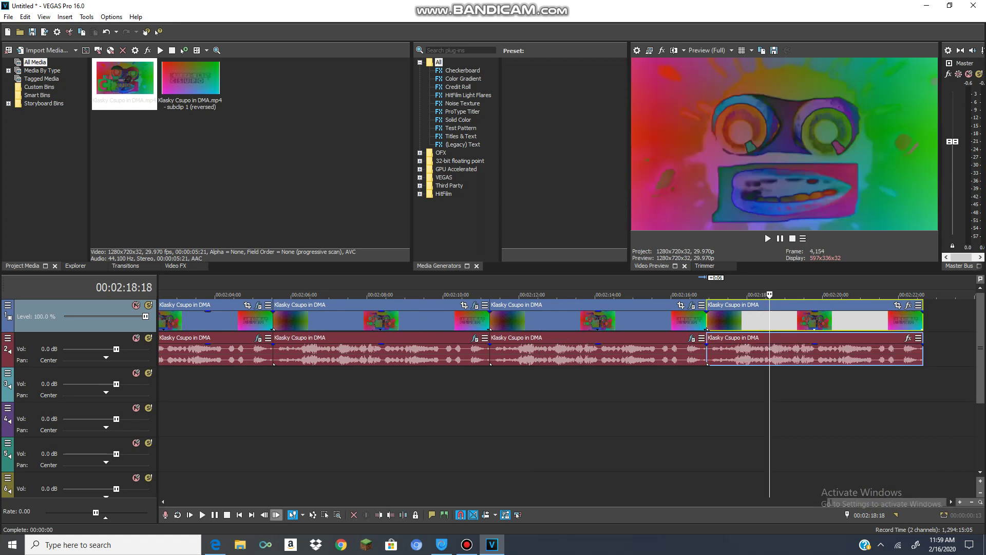
pyautogui.click(277, 514)
pyautogui.click(276, 515)
pyautogui.click(276, 515)
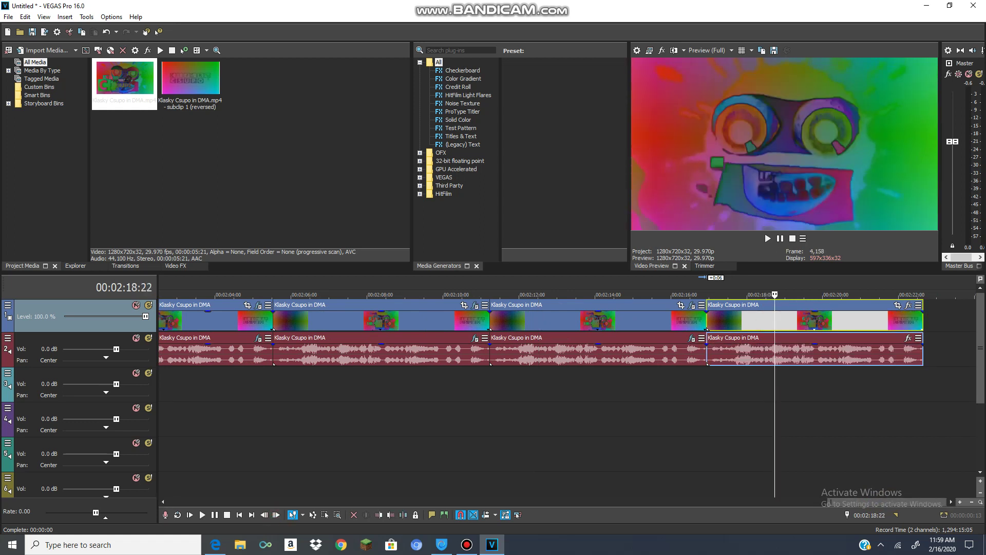
pyautogui.click(175, 266)
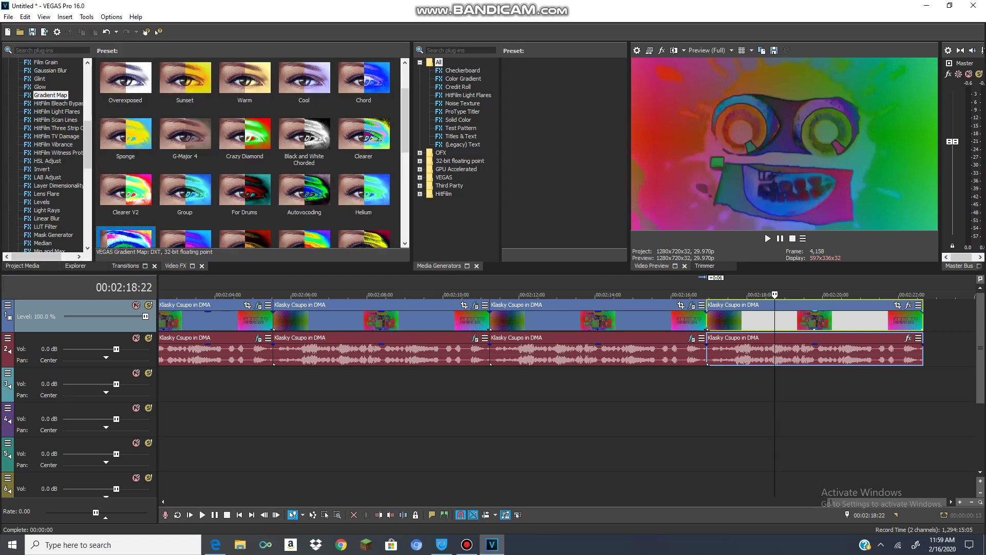
pyautogui.moveTo(126, 238); pyautogui.dragTo(801, 319)
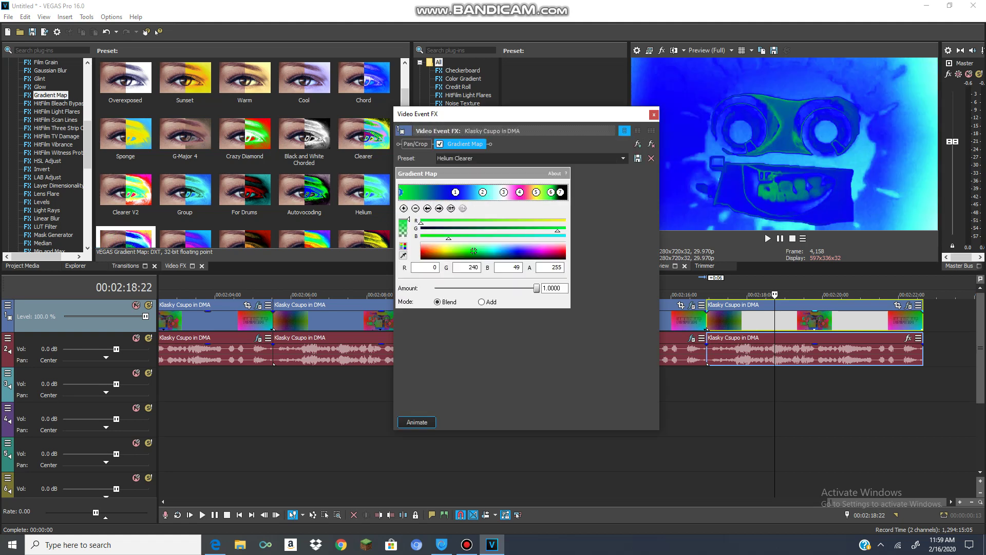
# Shift the first three numbered colour points of the Gradient Map closer to the gradient's green start
pyautogui.moveTo(455, 192); pyautogui.dragTo(429, 193)
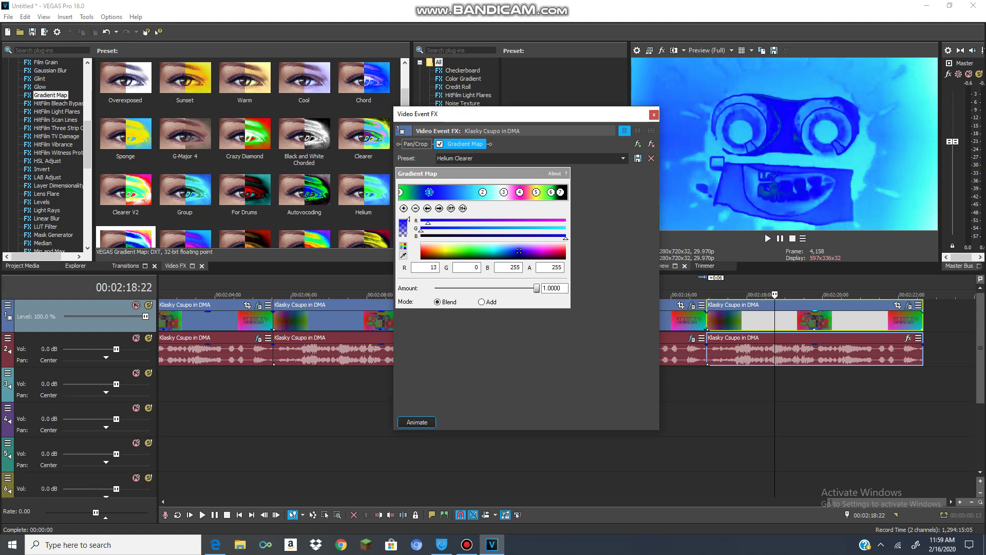
pyautogui.hotkey('ctrl', 'z')
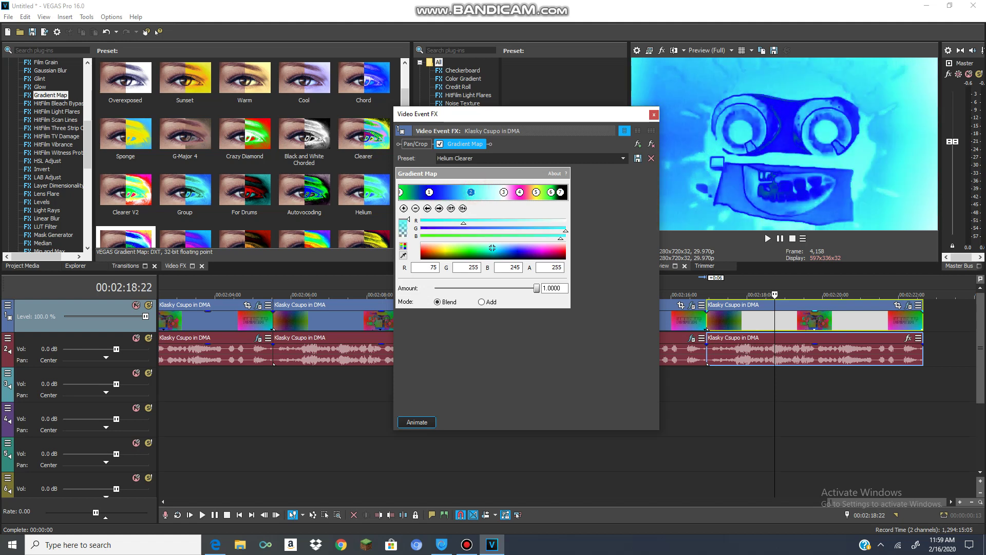
pyautogui.hotkey('ctrl', 'z')
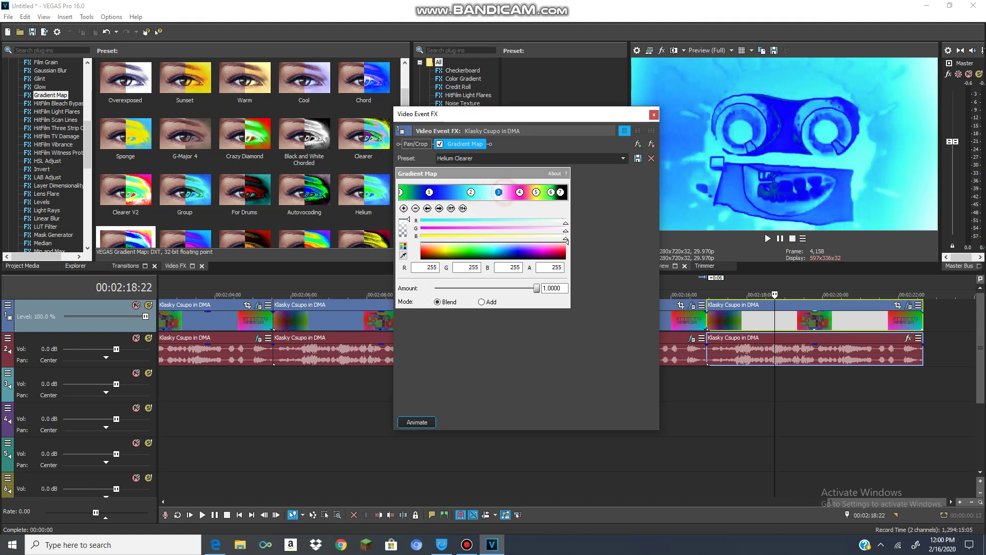
pyautogui.hotkey('ctrl', 'z')
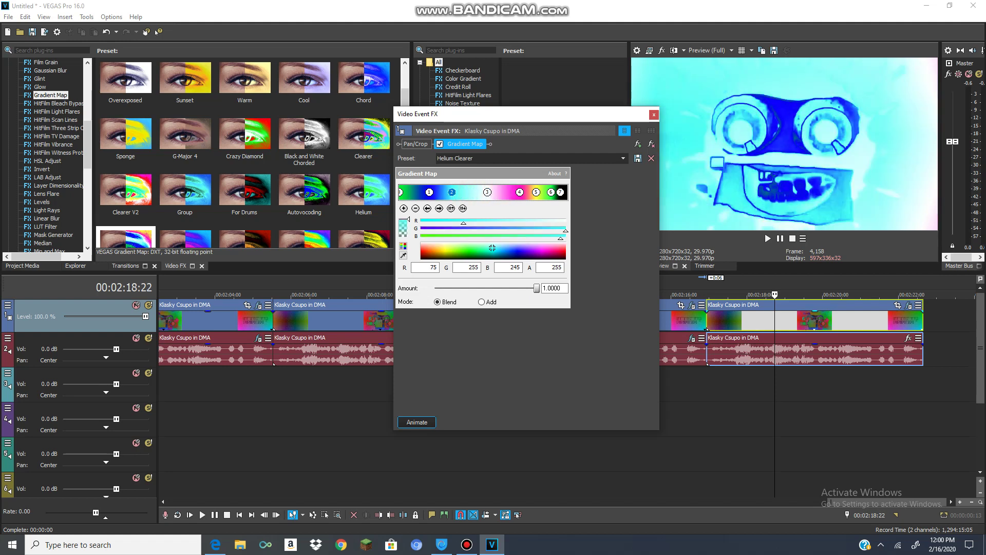
pyautogui.moveTo(429, 192)
pyautogui.mouseDown()
pyautogui.moveTo(452, 192)
pyautogui.moveTo(441, 192)
pyautogui.mouseUp()
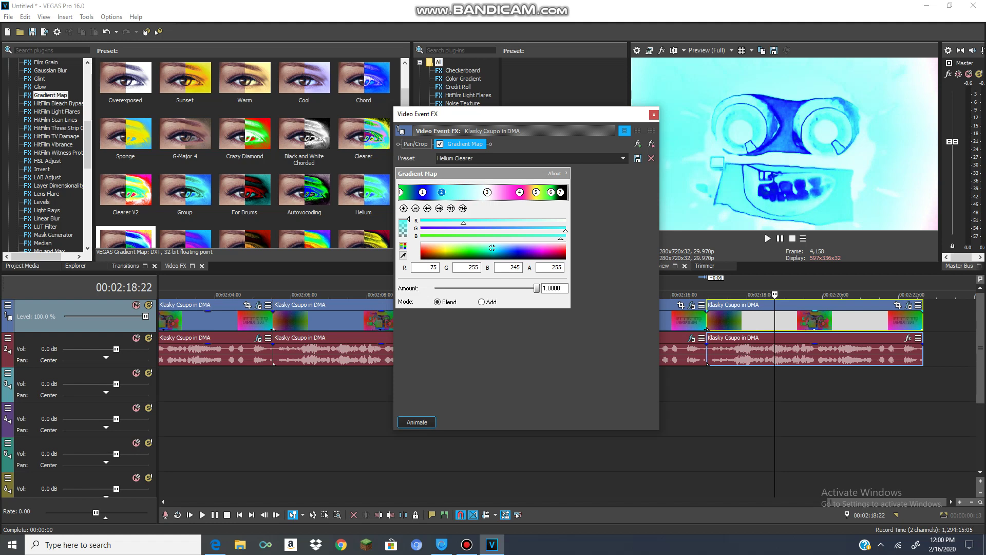
# Shift Gradient Map colour points 3 to 7 toward the gradient's start, leaving a wider black area at its end
pyautogui.hotkey('ctrl', 'z')
pyautogui.hotkey('ctrl', 'z')
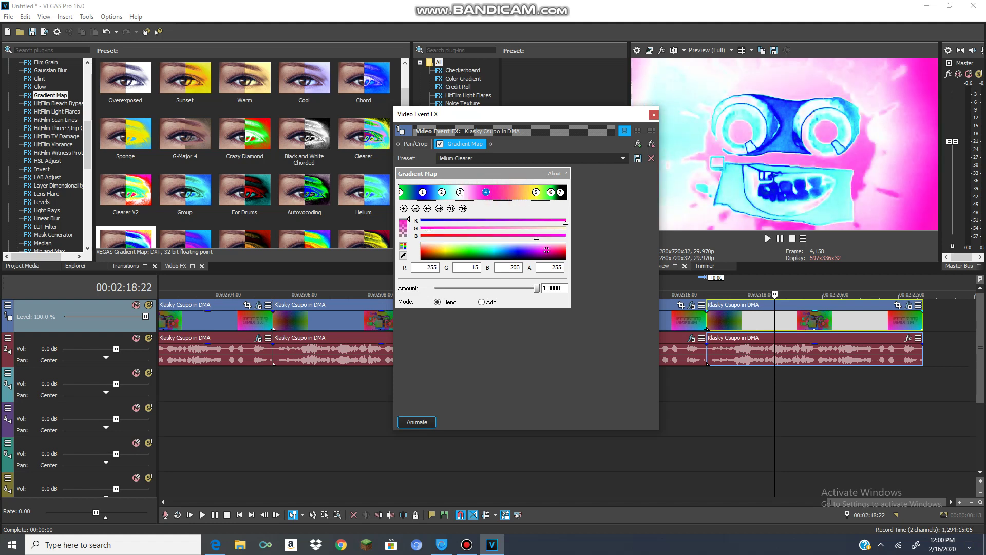
pyautogui.hotkey('ctrl', 'z')
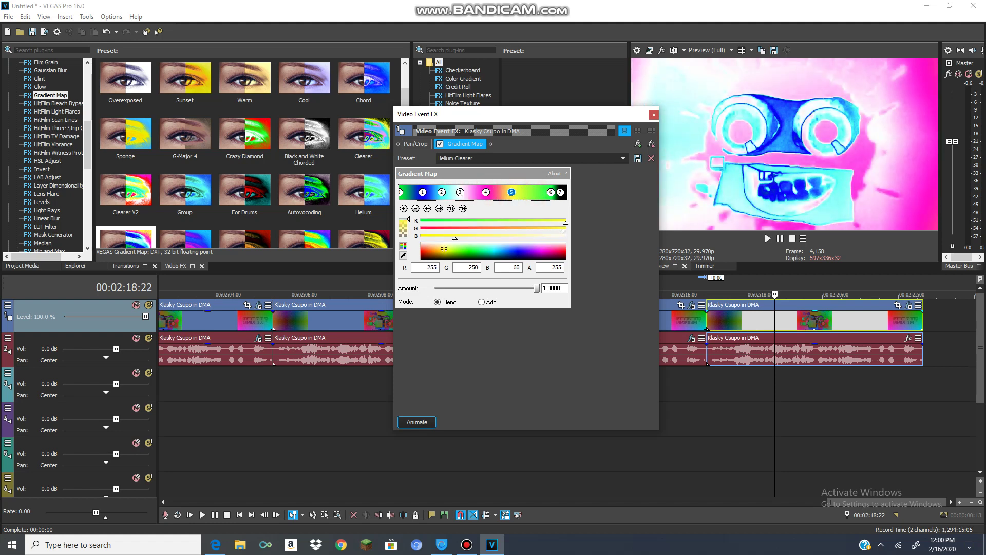
pyautogui.hotkey('ctrl', 'z')
pyautogui.hotkey('ctrl', 'z')
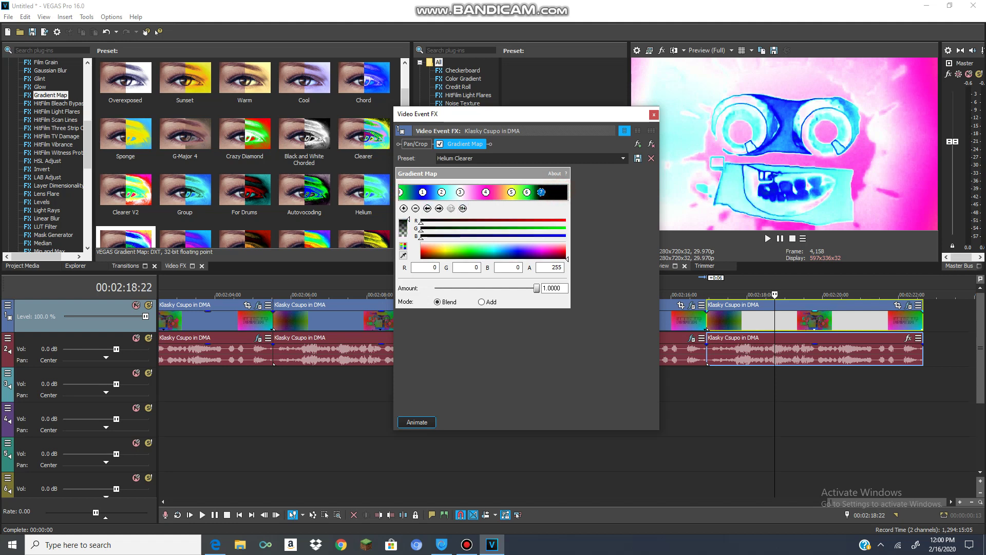
# Examine the colour values of every Gradient Map point in order and close the clip's video effects
pyautogui.click(401, 191)
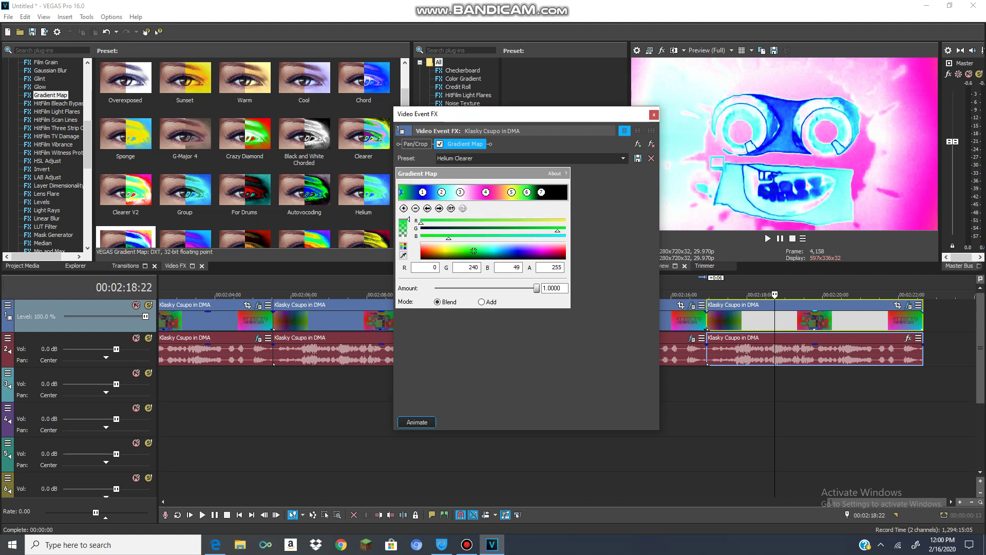
pyautogui.click(423, 192)
pyautogui.click(441, 192)
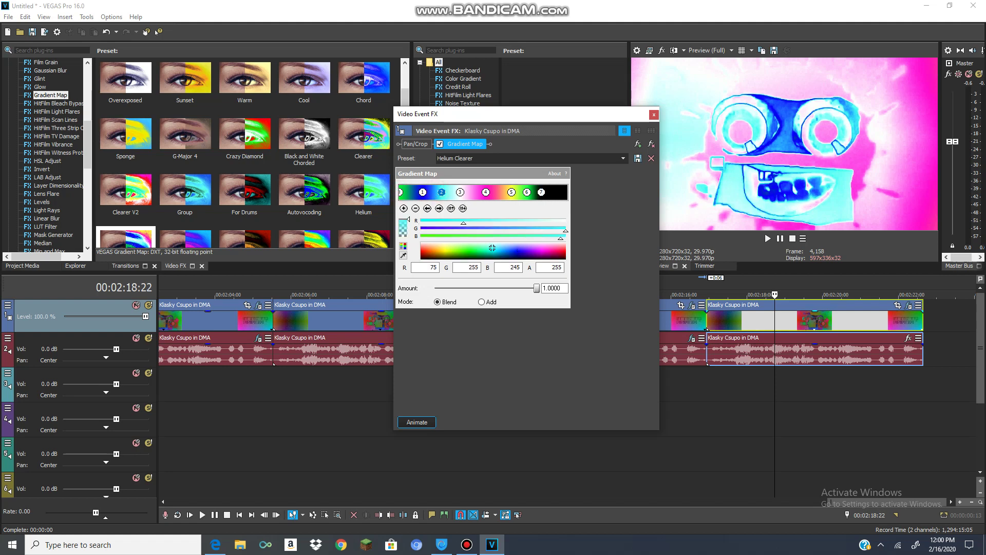
pyautogui.click(460, 192)
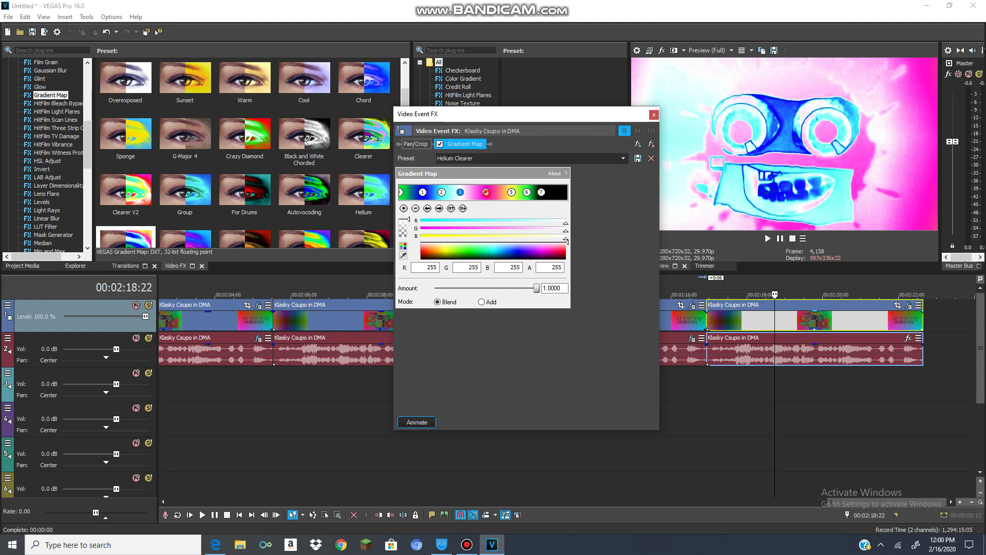
pyautogui.click(485, 192)
pyautogui.click(511, 192)
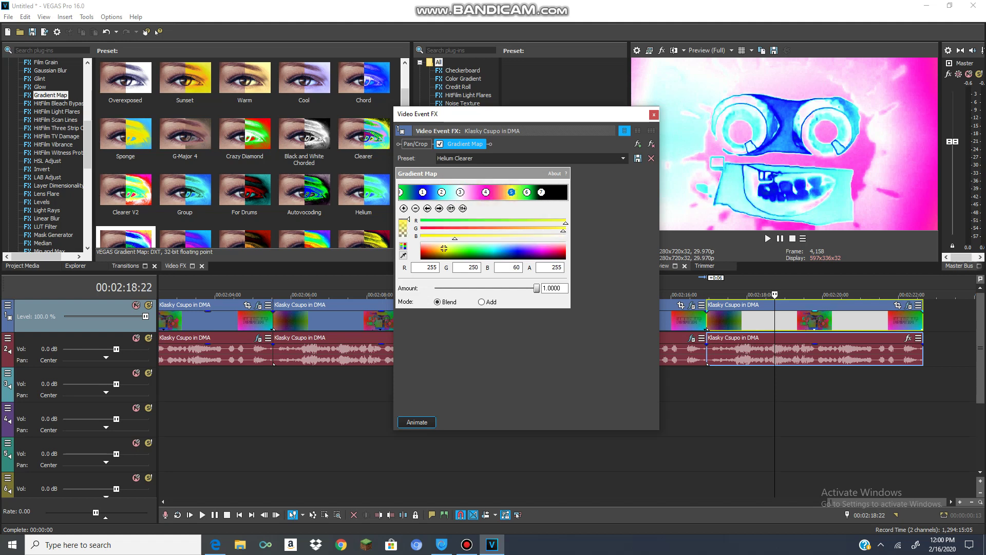
pyautogui.click(526, 192)
pyautogui.click(541, 192)
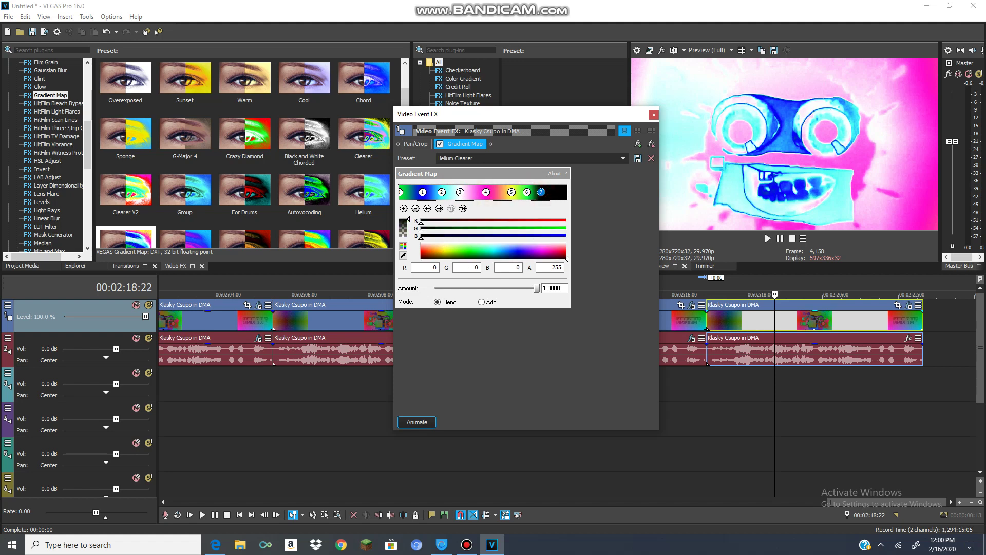
pyautogui.click(653, 114)
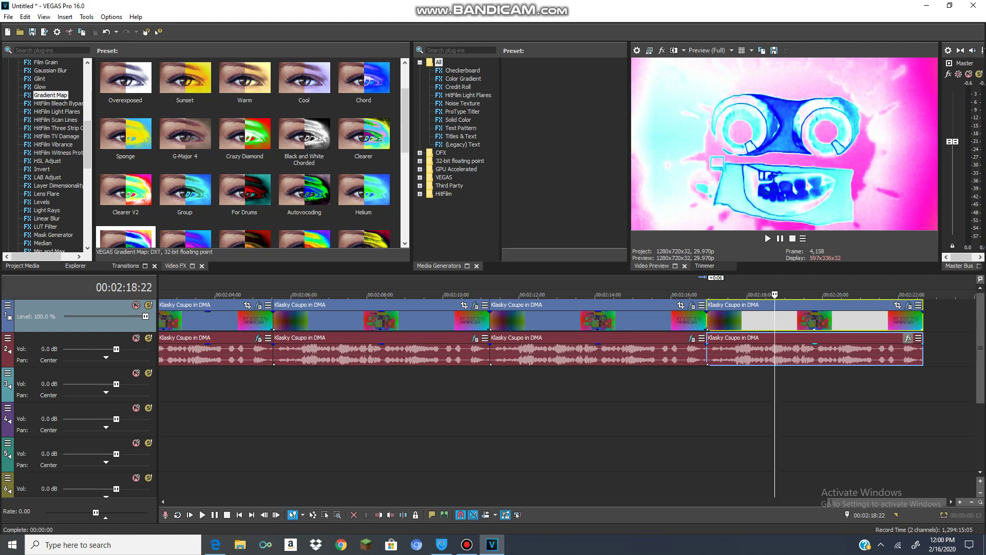
# Add the IL Vocodex plug-in to the audio of the last Klasky Csupo in DMA clip
pyautogui.click(908, 338)
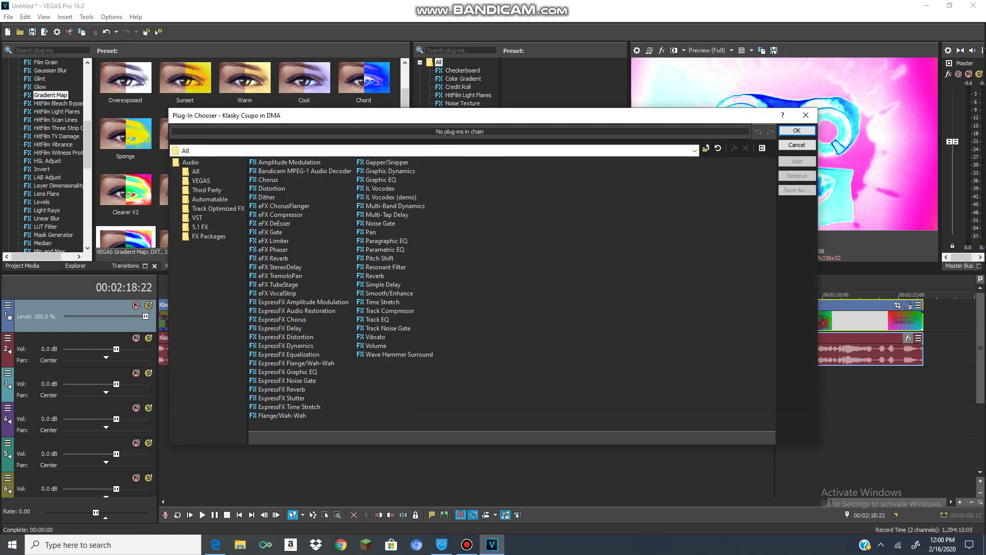
pyautogui.click(378, 189)
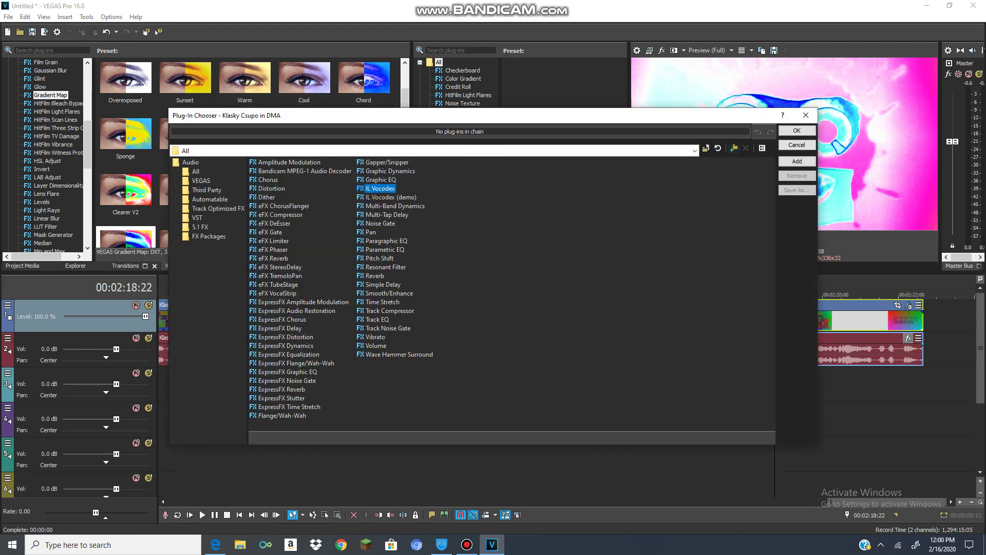
pyautogui.click(794, 131)
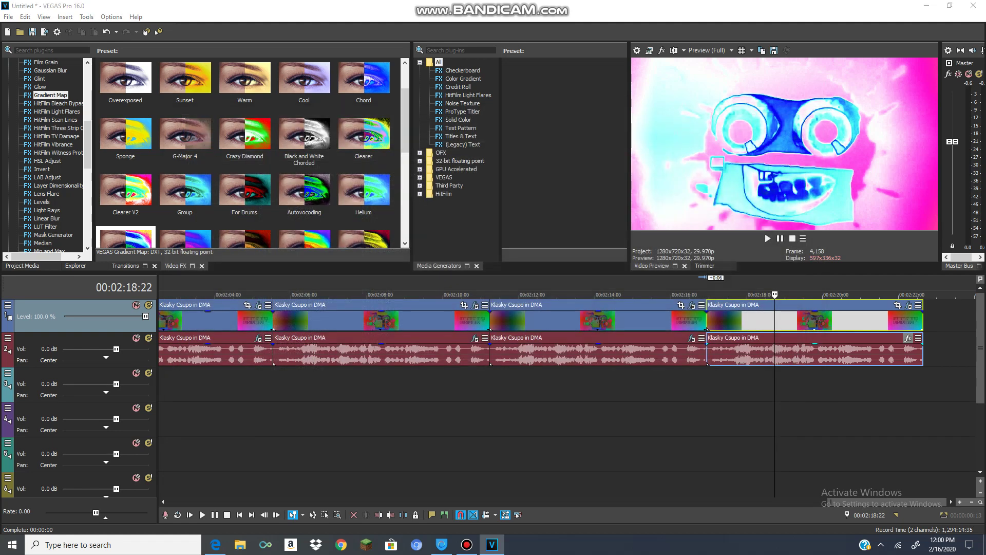
# Switch to the YouTube tutorial in the browser, open Part 4 of the NEIN Csupo Effects playlist and examine the vocoder settings at 2:36
pyautogui.click(215, 544)
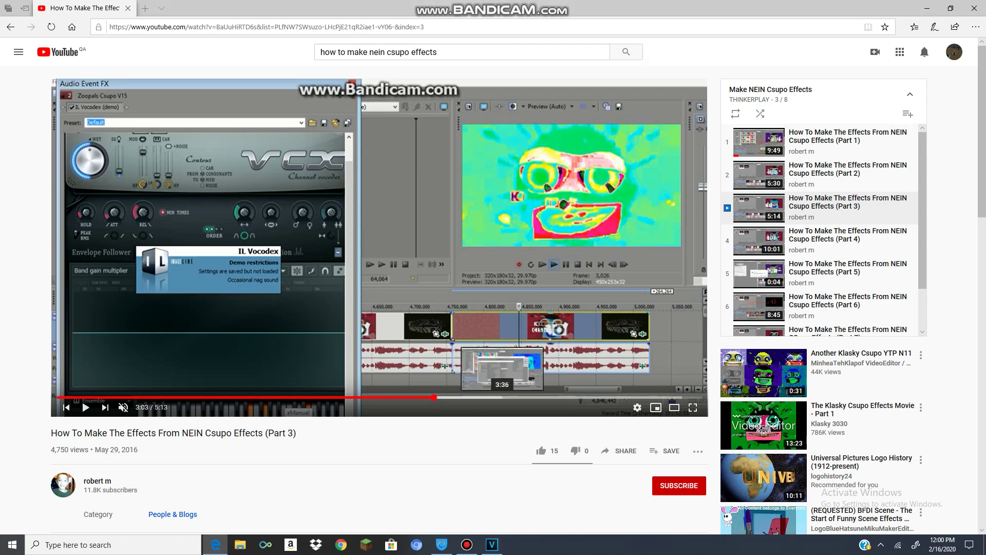
pyautogui.click(491, 544)
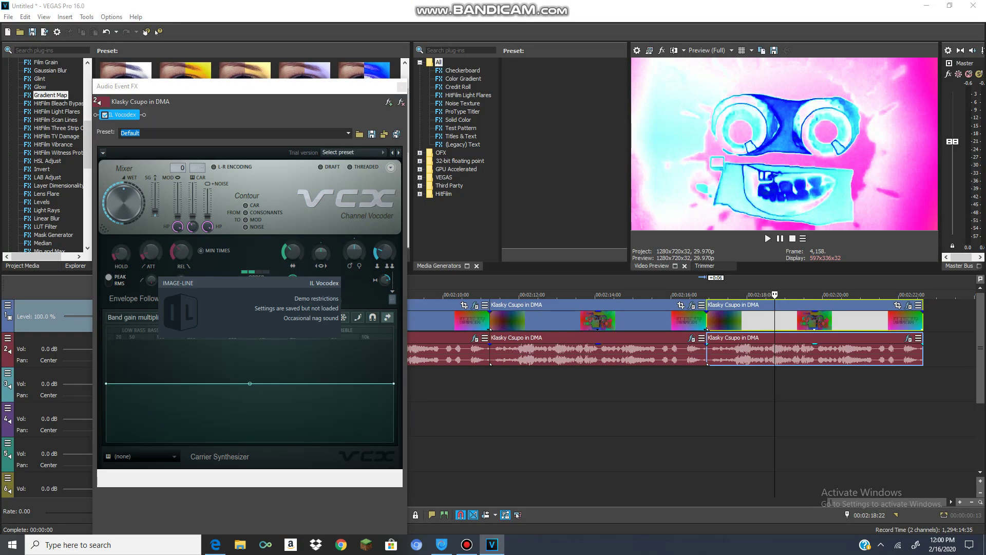
pyautogui.click(215, 545)
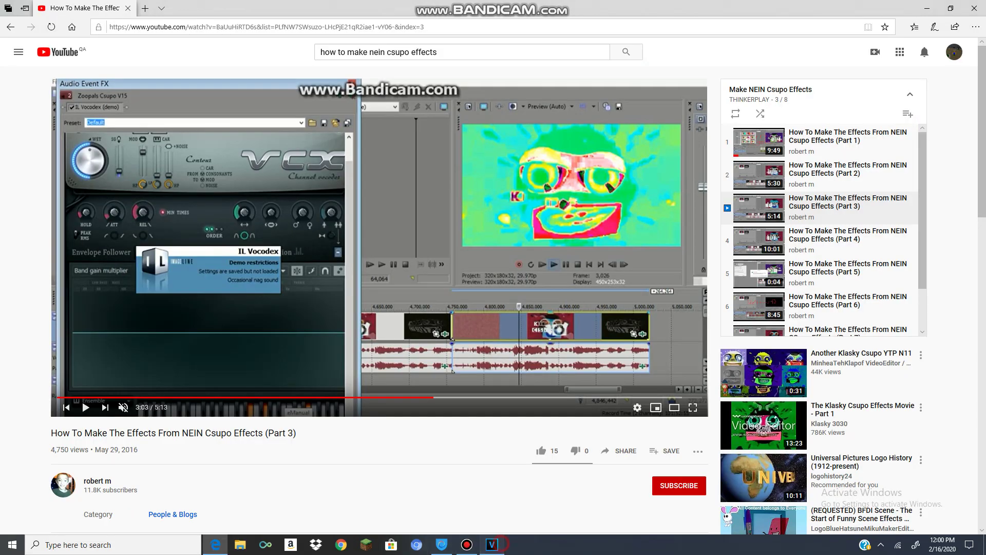
pyautogui.click(492, 545)
pyautogui.click(216, 544)
pyautogui.click(847, 239)
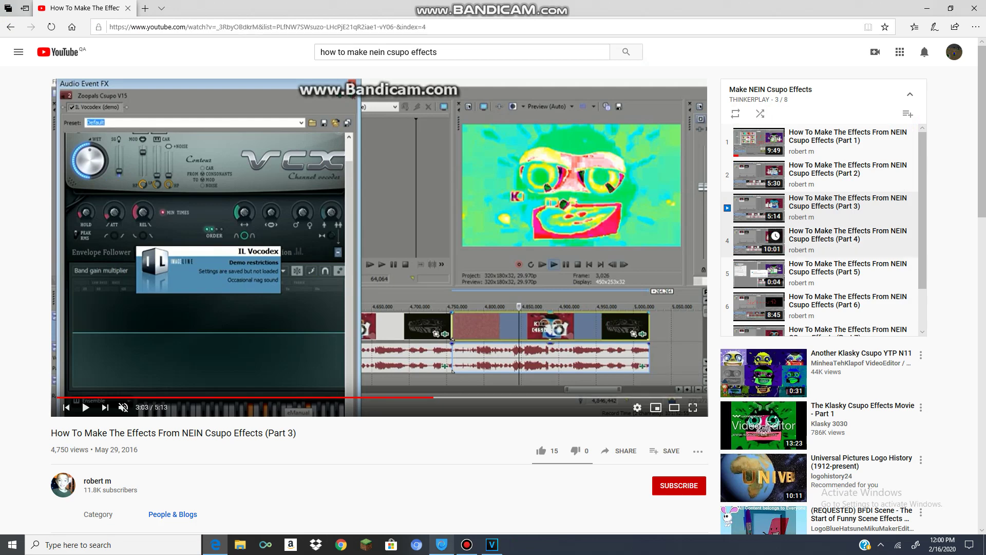
pyautogui.click(467, 544)
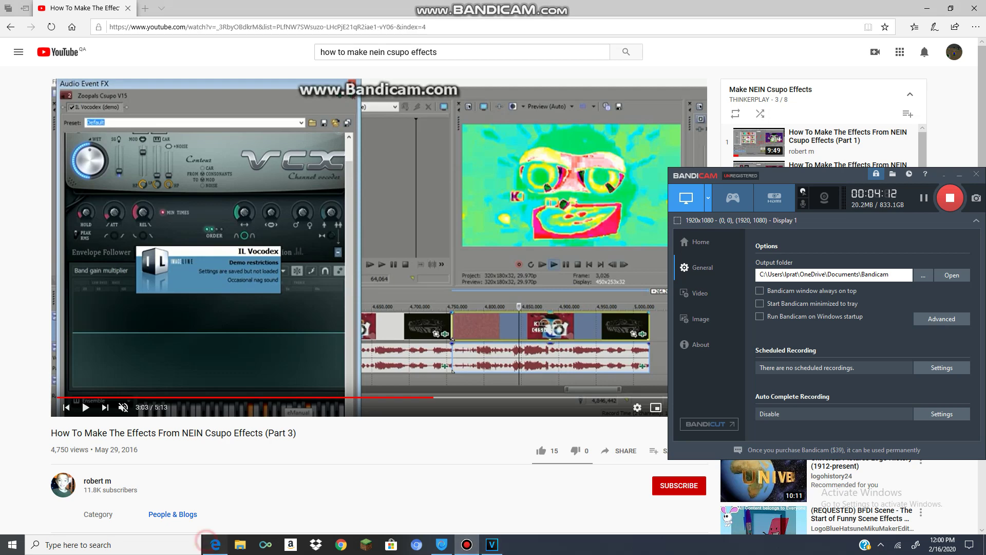
pyautogui.click(214, 545)
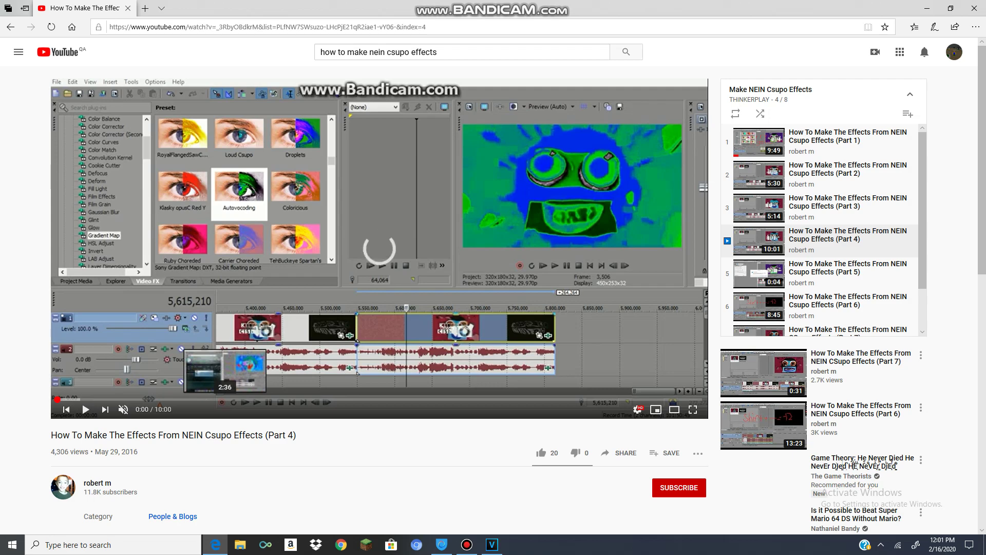
pyautogui.click(225, 399)
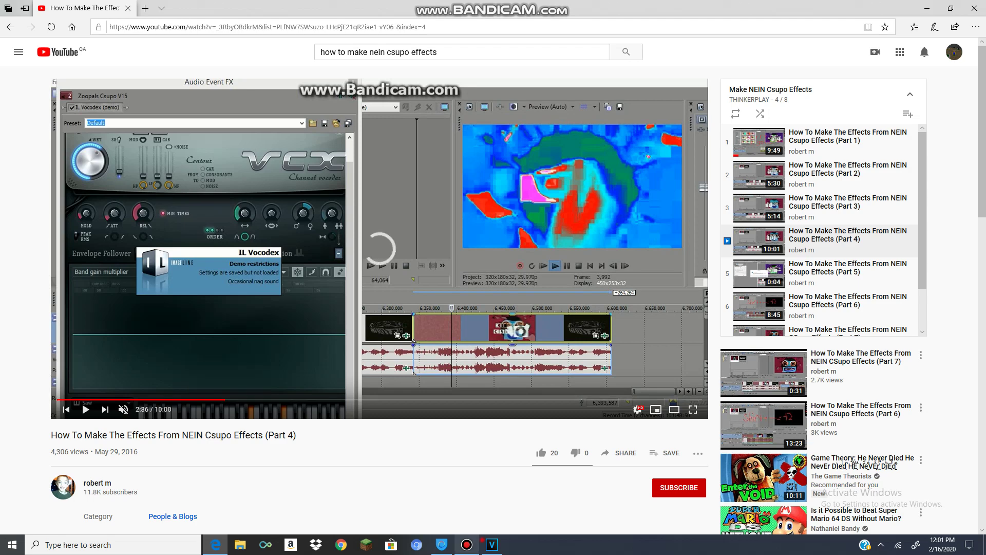
# Back in VEGAS Pro, choose the Helium preset in IL Vocodex and park the playhead at 00:02:17:12
pyautogui.click(491, 544)
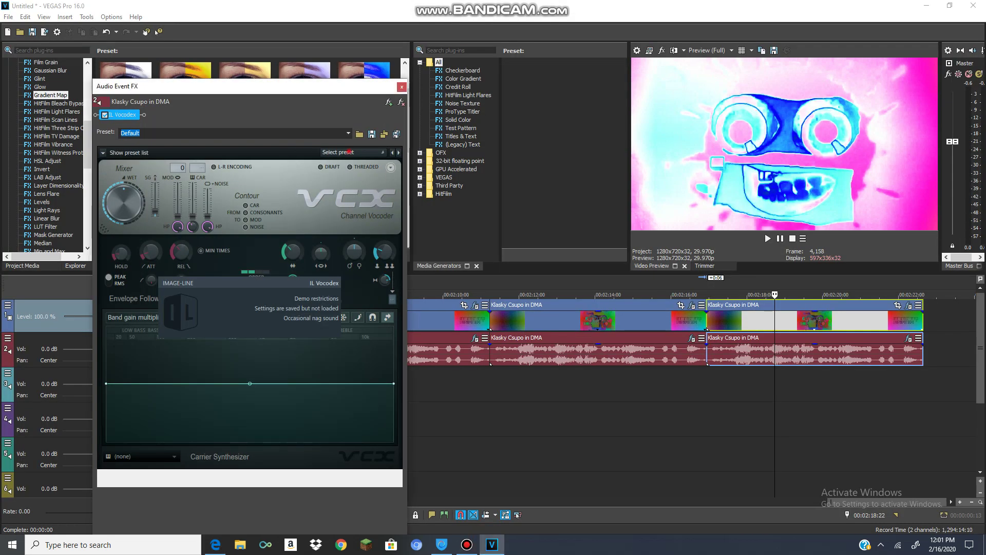
pyautogui.click(362, 153)
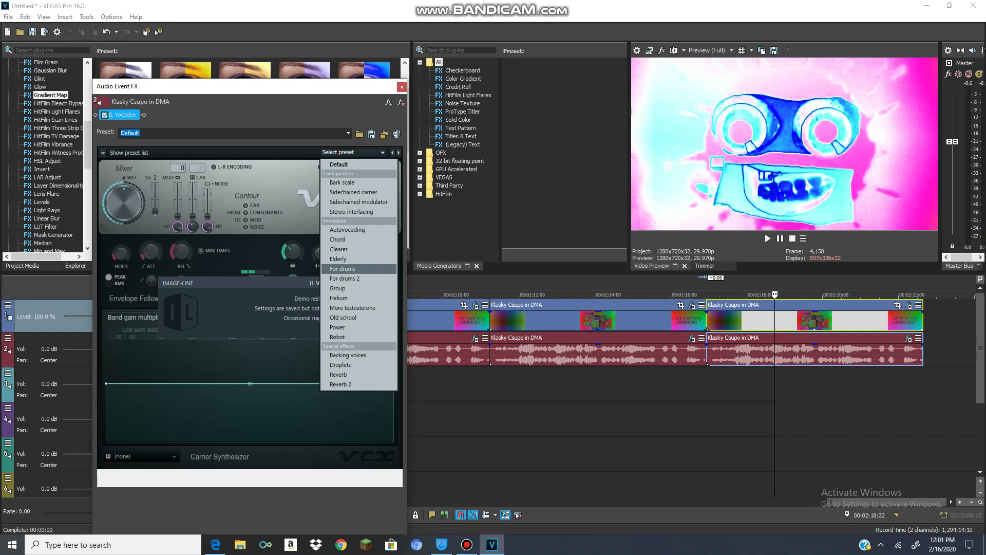
pyautogui.click(338, 298)
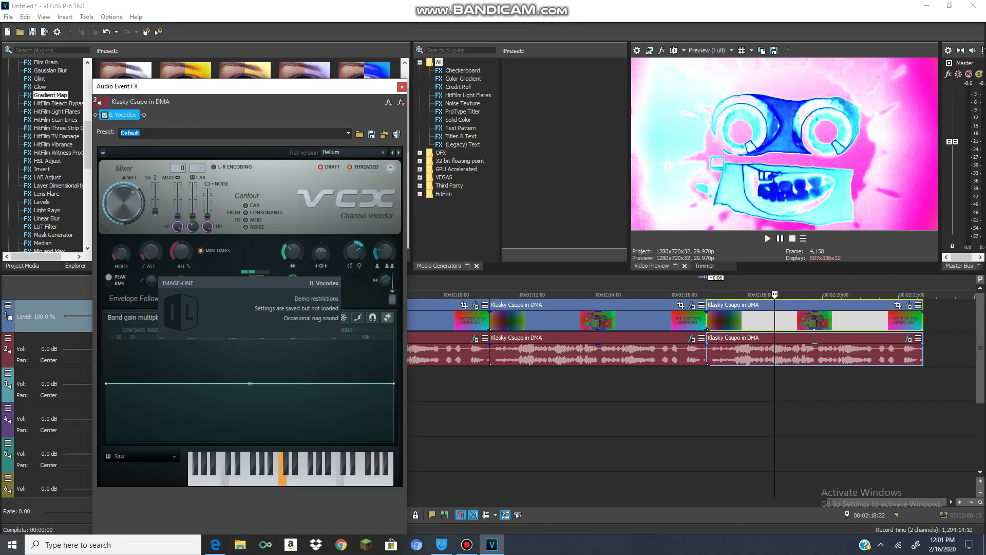
pyautogui.click(724, 321)
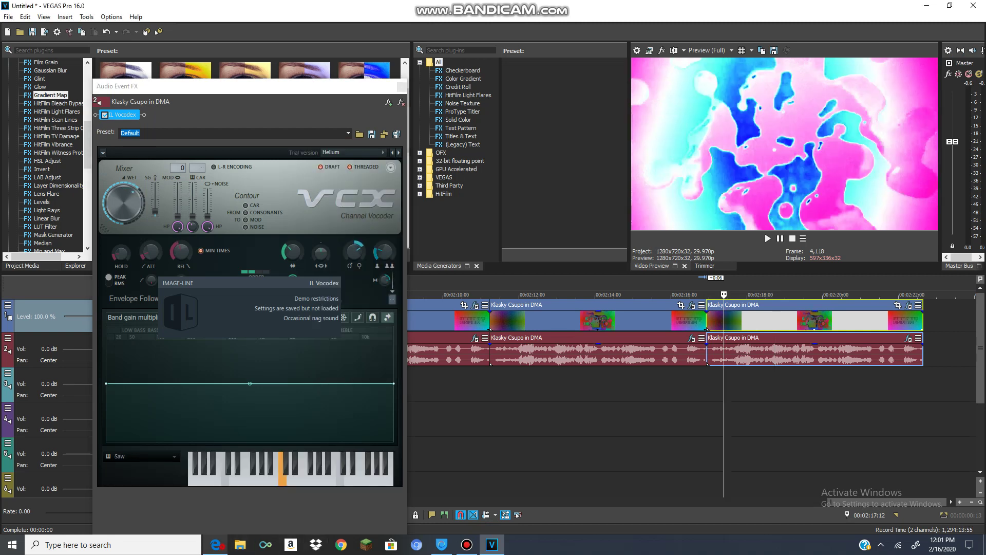
# Set two held notes on the IL Vocodex carrier keyboard by comparing with the browser tutorial, and briefly start playback
pyautogui.click(215, 545)
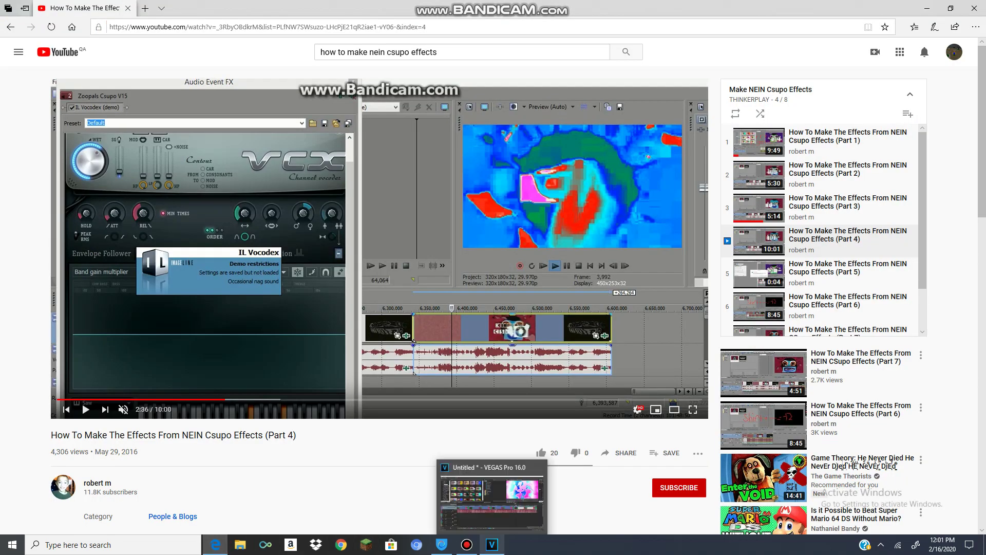
pyautogui.click(492, 544)
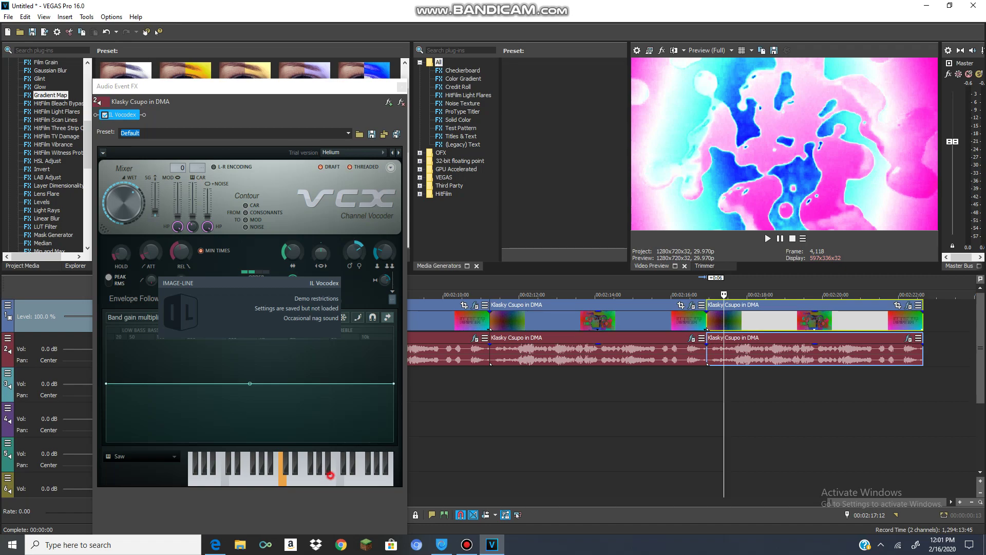
pyautogui.hotkey('alt', 'Tab')
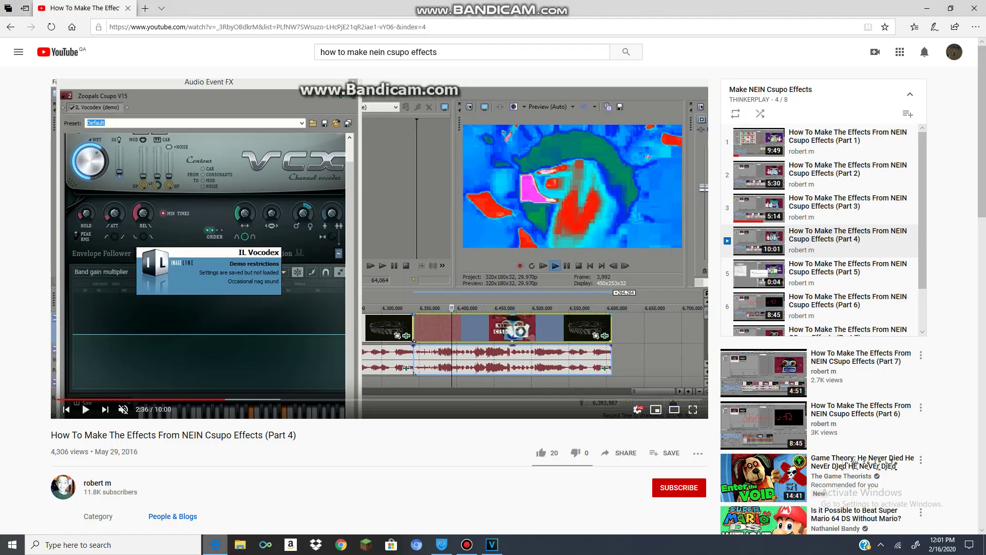
pyautogui.hotkey('alt', 'Tab')
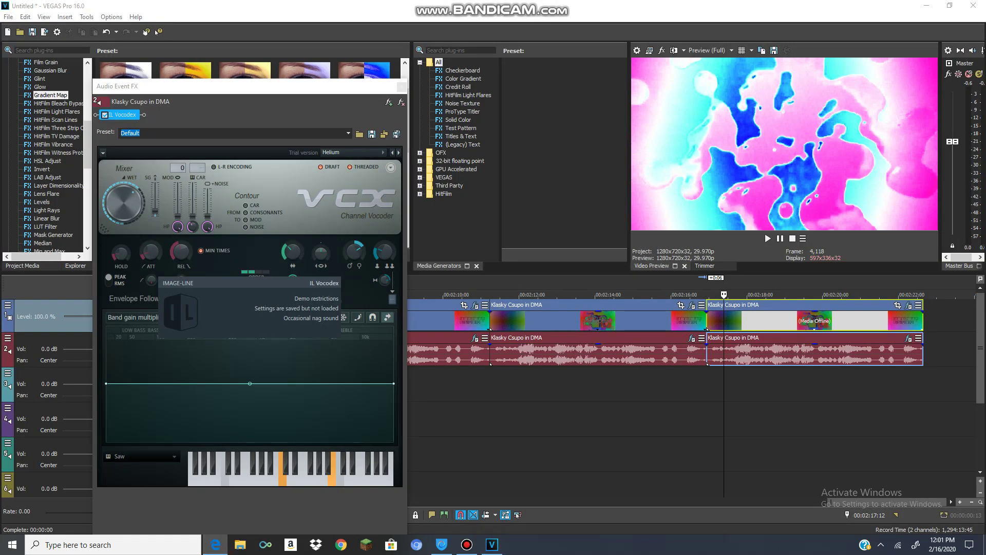
pyautogui.click(291, 482)
pyautogui.click(298, 479)
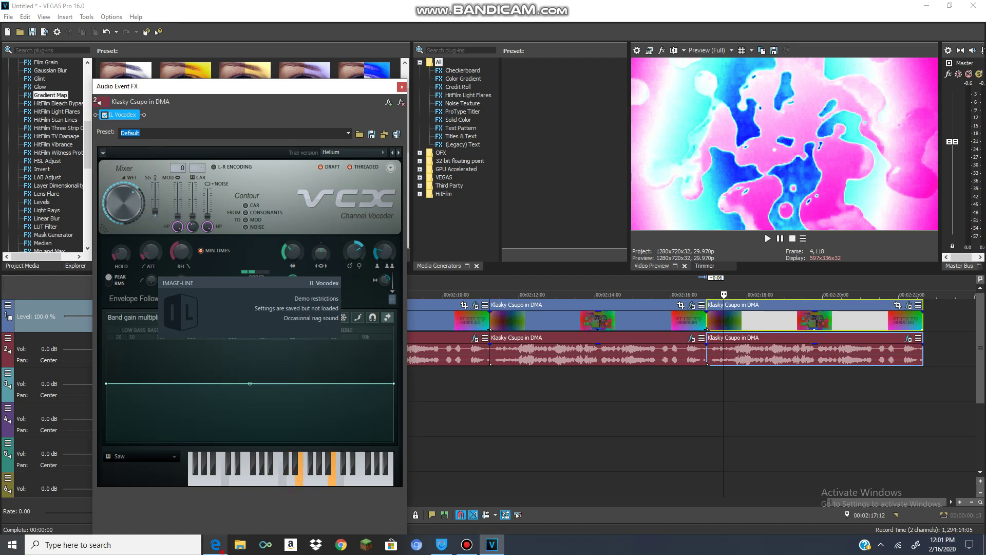
pyautogui.hotkey('alt', 'Tab')
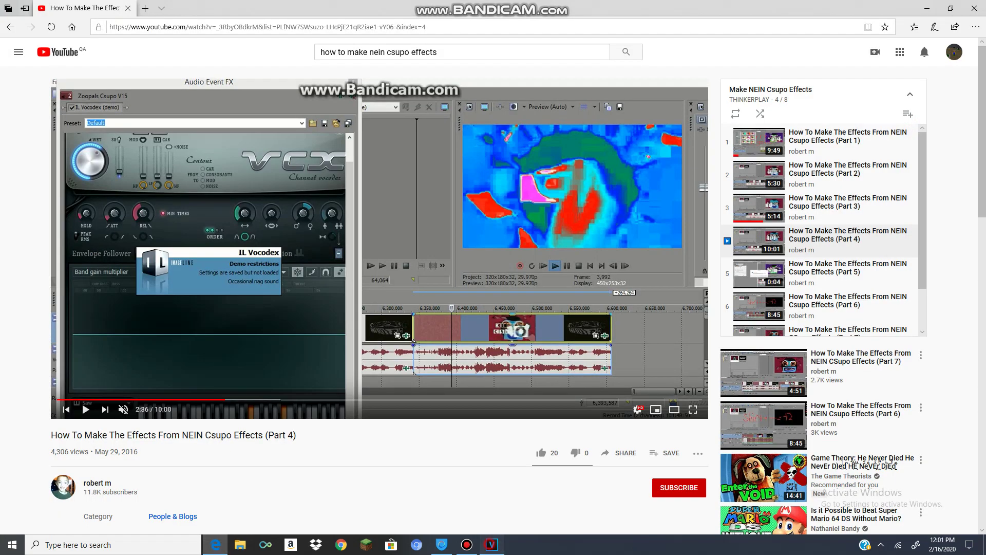
pyautogui.hotkey('alt', 'Tab')
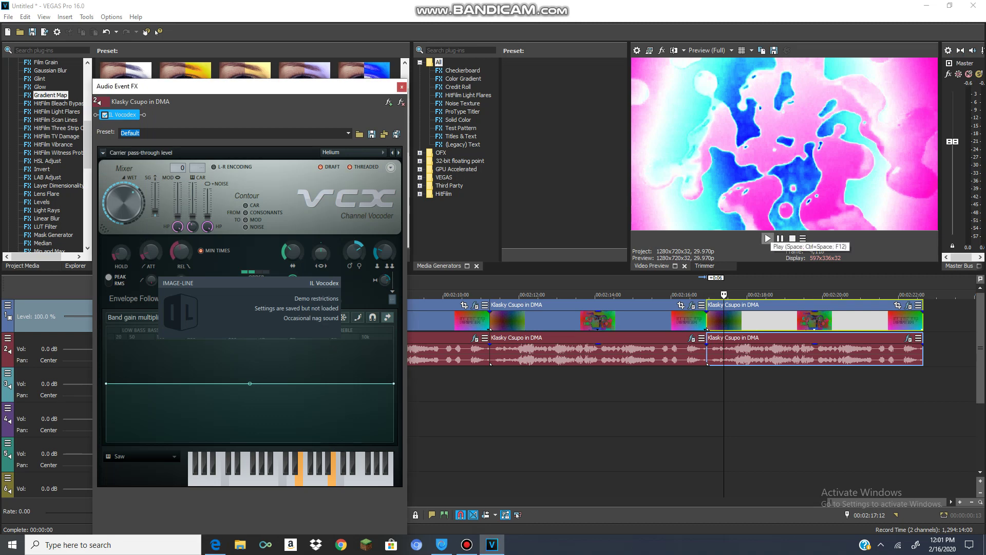
pyautogui.click(767, 238)
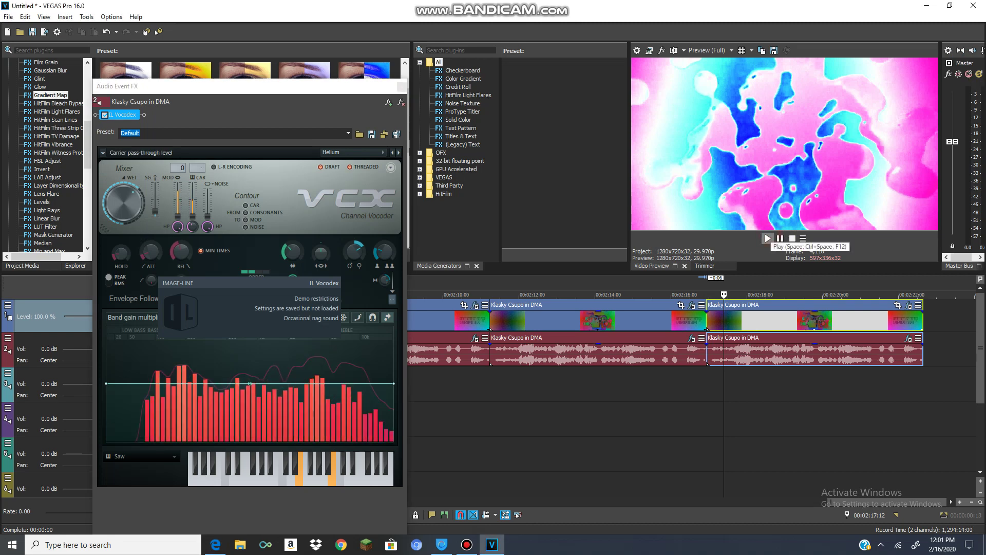
pyautogui.click(793, 238)
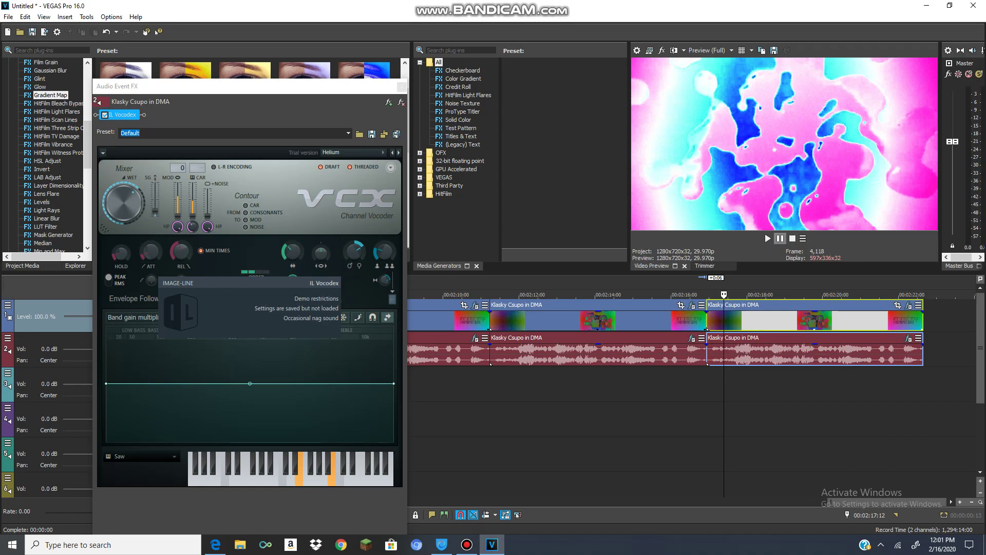
# Recheck the vocoder keyboard in the browser tutorial at 2:45 and move the upper held IL Vocodex note lower in VEGAS Pro
pyautogui.click(213, 547)
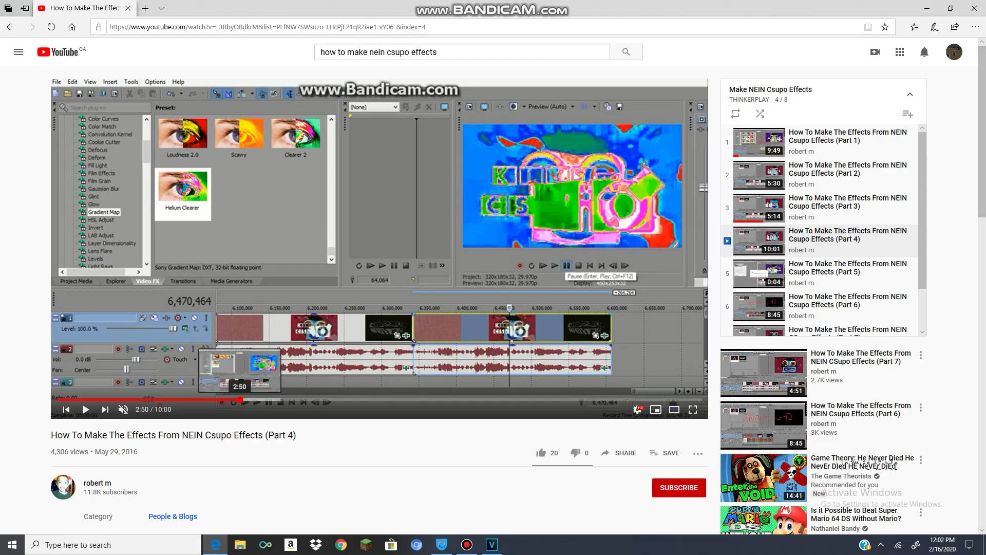
pyautogui.click(240, 399)
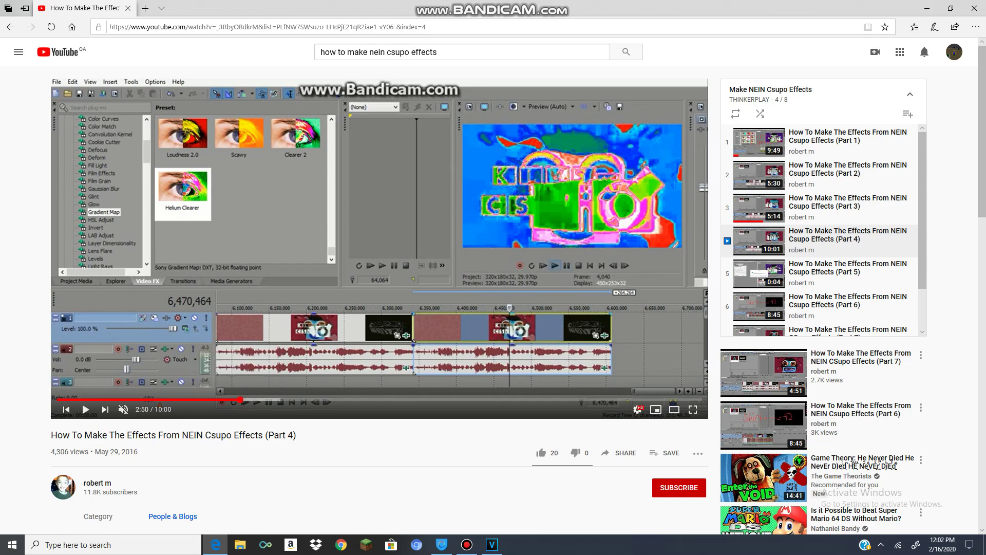
pyautogui.press('Left')
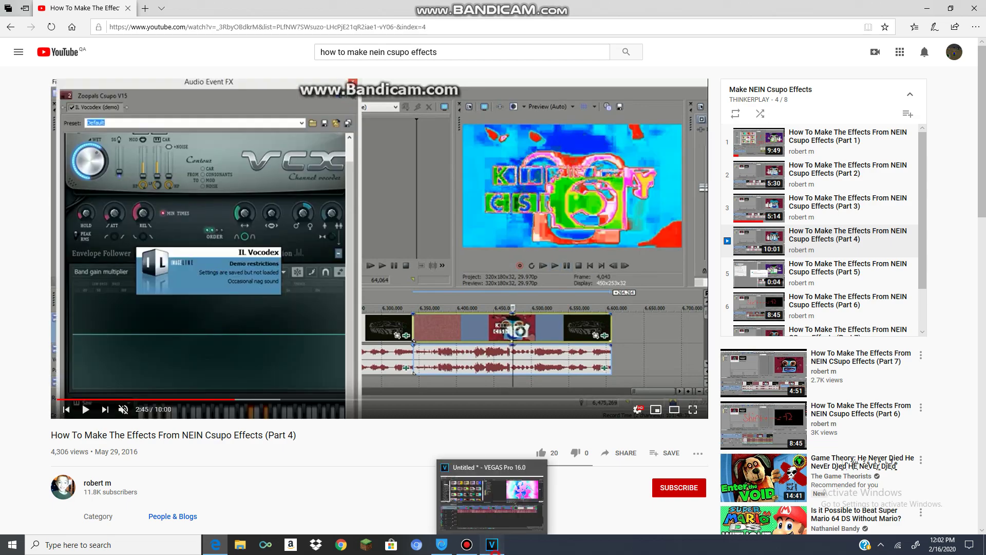
pyautogui.click(492, 545)
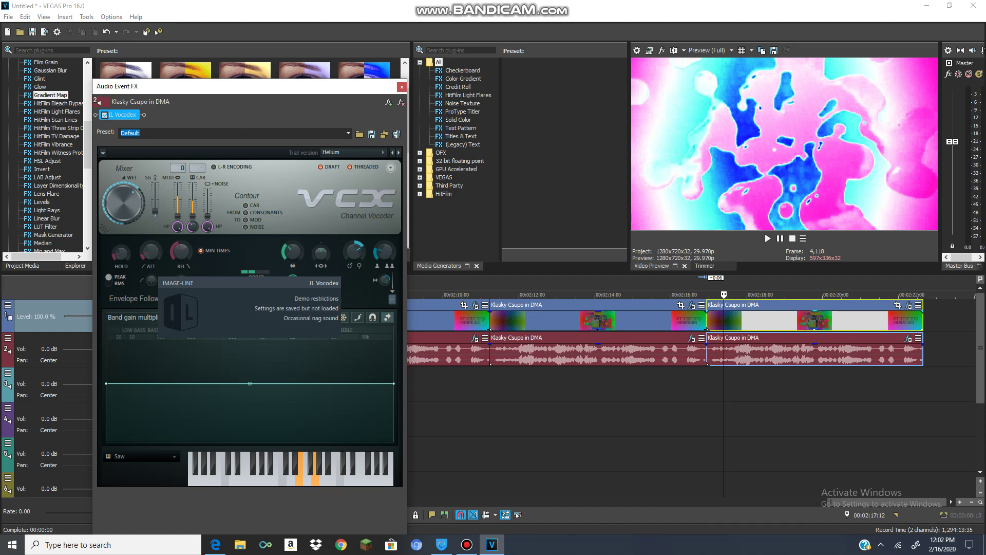
# Play the last clip from before its middle to hear the IL Vocodex effect
pyautogui.click(756, 321)
pyautogui.press('space')
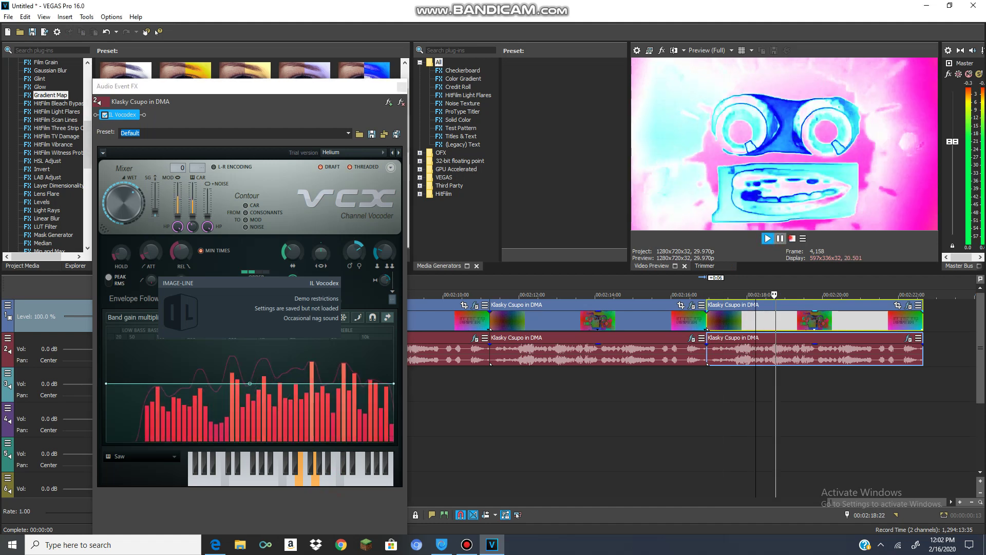
pyautogui.press('space')
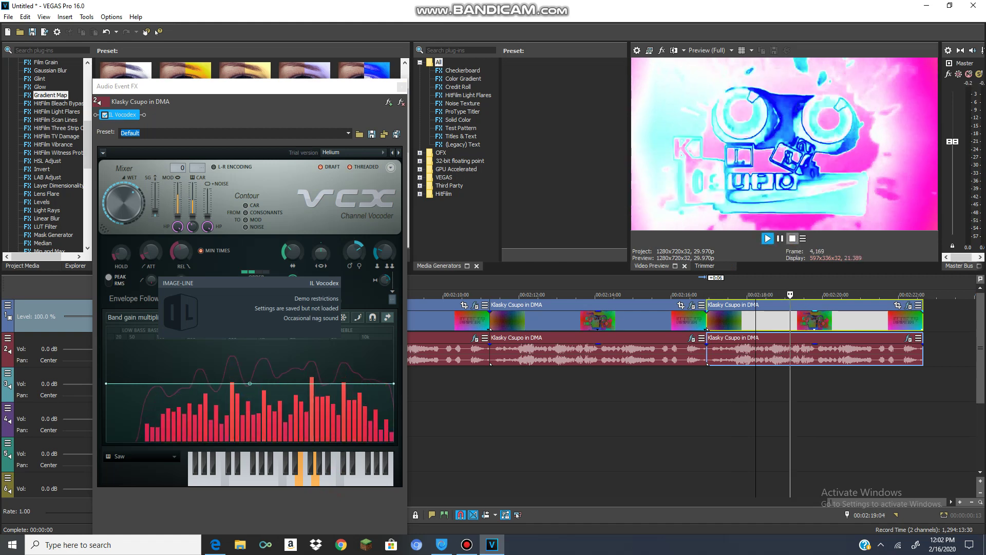
# Stop playback, close the IL Vocodex effect window, and briefly play the last clip from 00:02:18:07
pyautogui.press('space')
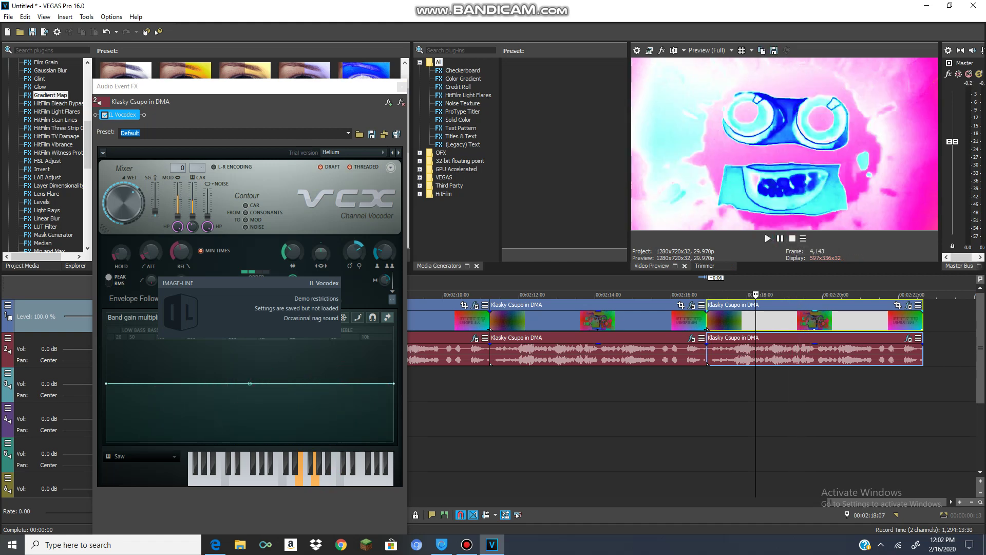
pyautogui.click(402, 86)
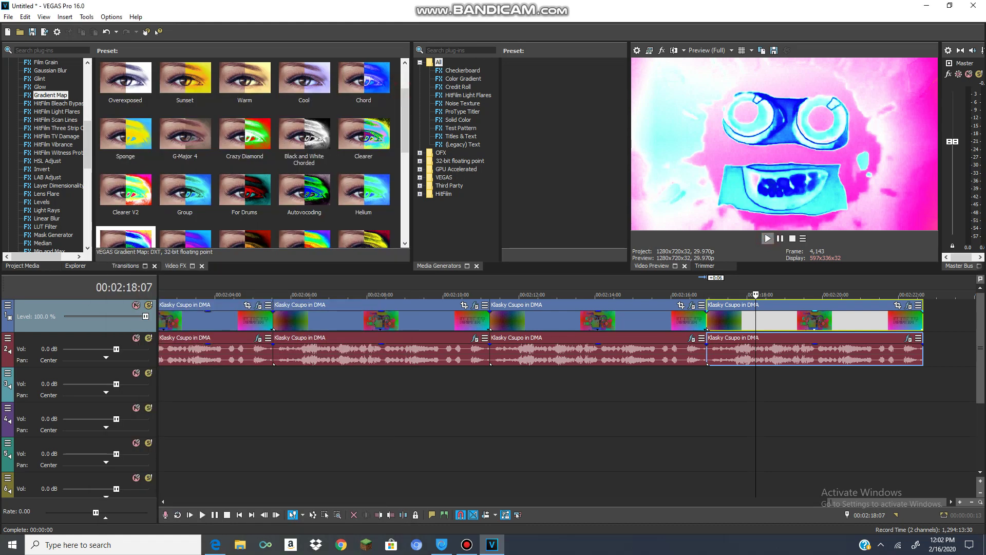
pyautogui.click(768, 238)
pyautogui.click(467, 545)
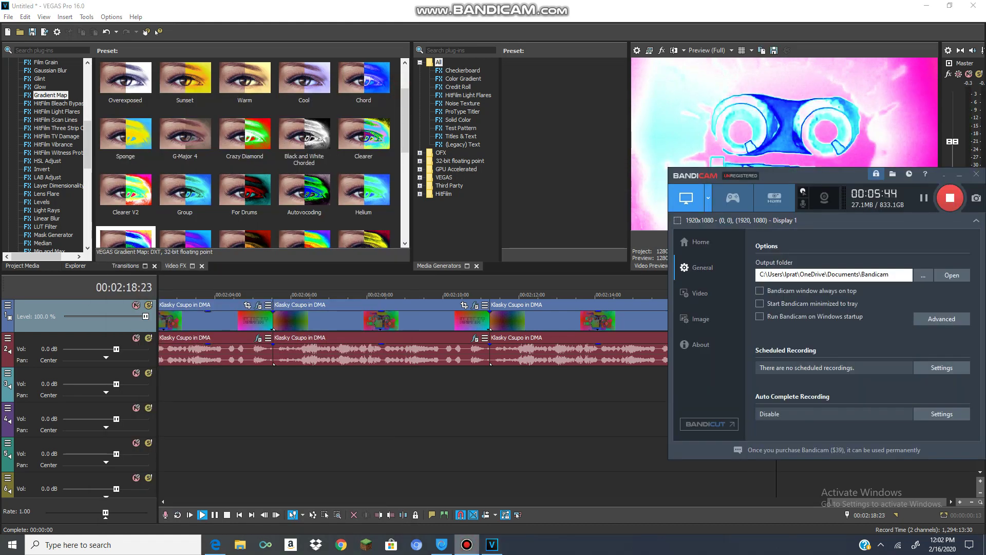
pyautogui.press('space')
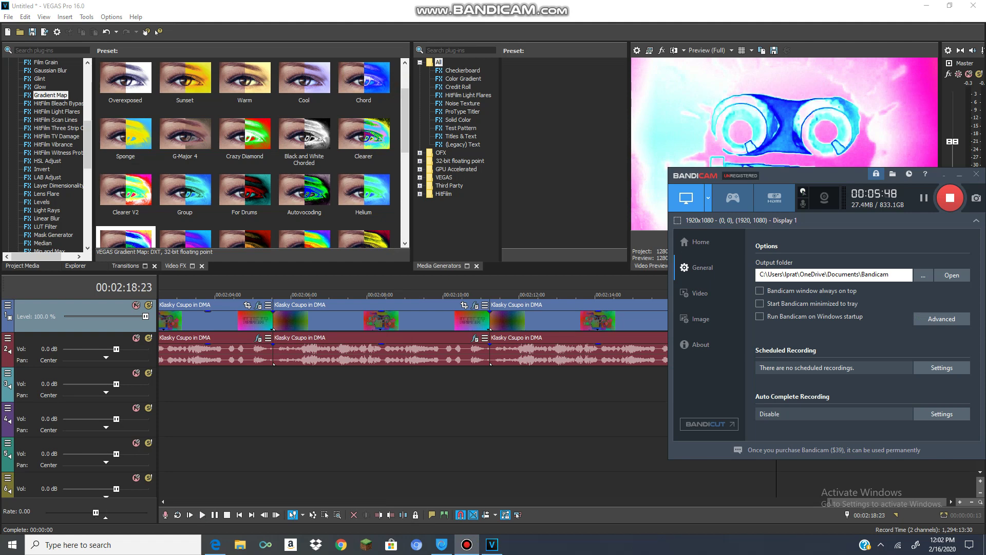
# Start Bandicam's screen drawing mode and handwrite "Beautiful" in red across the Gradient Map preset thumbnails
pyautogui.moveTo(554, 4)
pyautogui.click(585, 6)
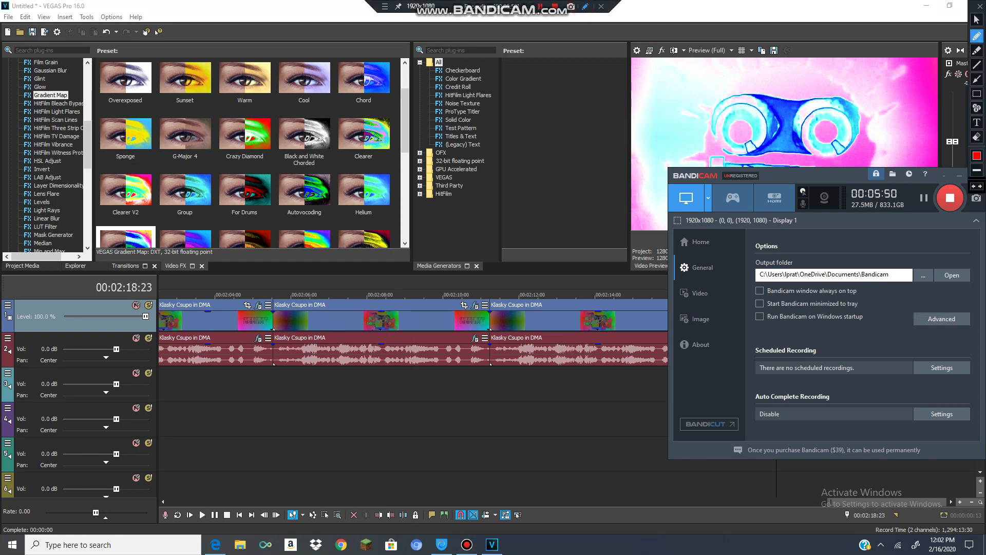
pyautogui.moveTo(289, 76); pyautogui.dragTo(288, 130)
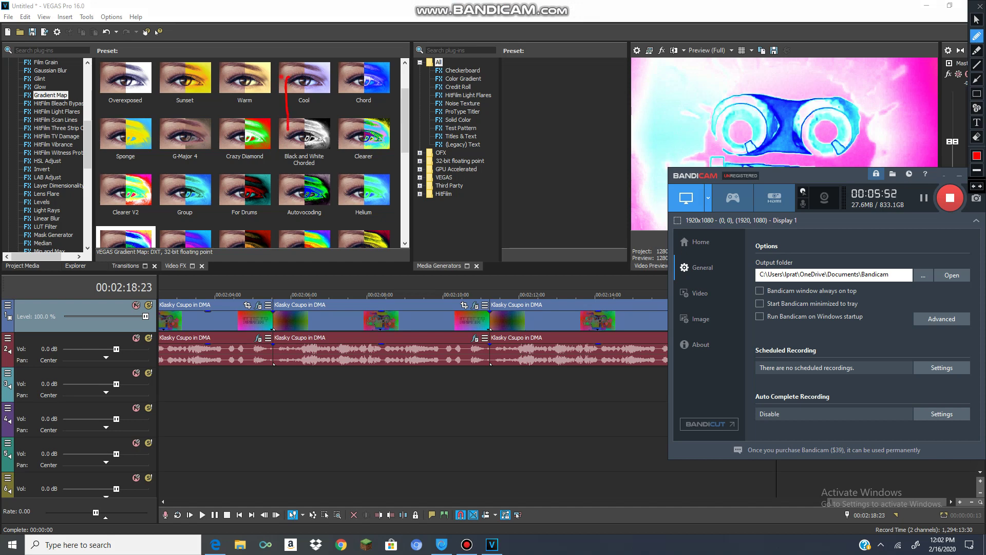
pyautogui.moveTo(281, 77)
pyautogui.mouseDown()
pyautogui.moveTo(302, 114)
pyautogui.moveTo(388, 117)
pyautogui.moveTo(399, 144)
pyautogui.moveTo(409, 133)
pyautogui.moveTo(410, 152)
pyautogui.moveTo(427, 162)
pyautogui.moveTo(460, 124)
pyautogui.moveTo(440, 144)
pyautogui.moveTo(503, 158)
pyautogui.mouseUp()
pyautogui.click(413, 123)
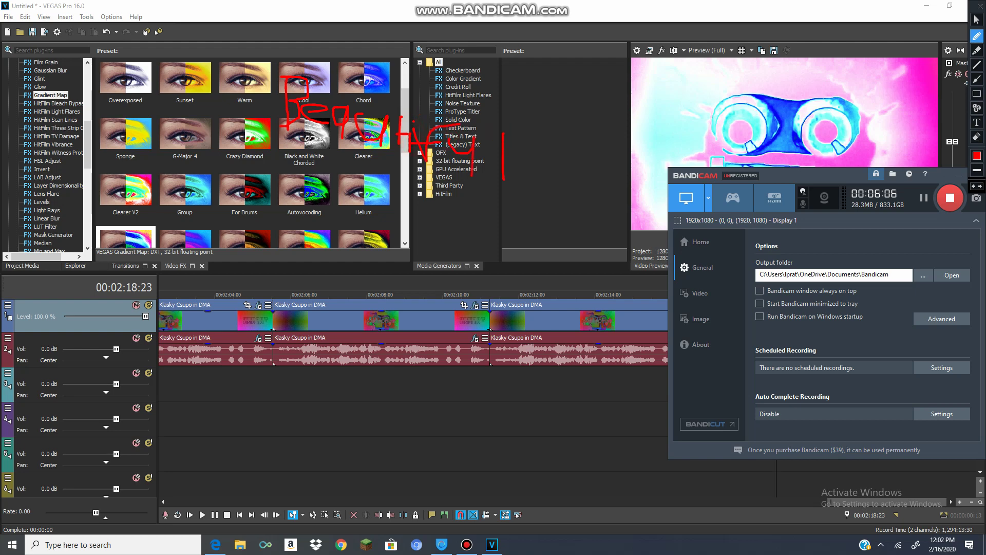
# Handwrite "Effects" in red below the word "Beautiful" and exit the screen drawing mode
pyautogui.moveTo(313, 171)
pyautogui.mouseDown()
pyautogui.moveTo(312, 228)
pyautogui.moveTo(342, 197)
pyautogui.moveTo(339, 224)
pyautogui.mouseUp()
pyautogui.moveTo(354, 180); pyautogui.dragTo(355, 210)
pyautogui.moveTo(400, 180)
pyautogui.mouseDown()
pyautogui.moveTo(354, 204)
pyautogui.moveTo(415, 229)
pyautogui.moveTo(475, 190)
pyautogui.mouseUp()
pyautogui.click(437, 219)
pyautogui.moveTo(432, 219)
pyautogui.mouseDown()
pyautogui.moveTo(470, 211)
pyautogui.moveTo(477, 240)
pyautogui.mouseUp()
pyautogui.moveTo(502, 215)
pyautogui.mouseDown()
pyautogui.moveTo(492, 226)
pyautogui.moveTo(516, 246)
pyautogui.moveTo(534, 224)
pyautogui.moveTo(541, 259)
pyautogui.mouseUp()
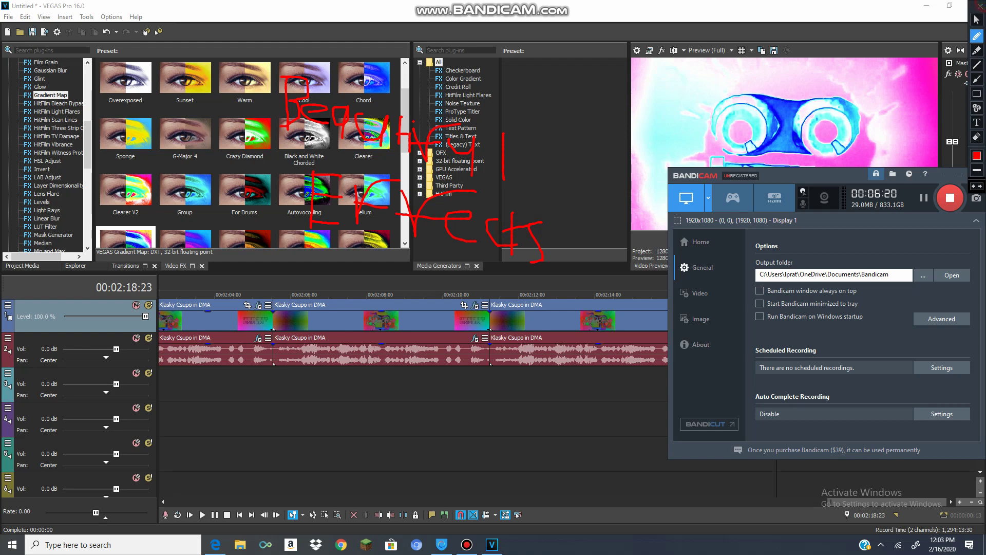
pyautogui.click(979, 6)
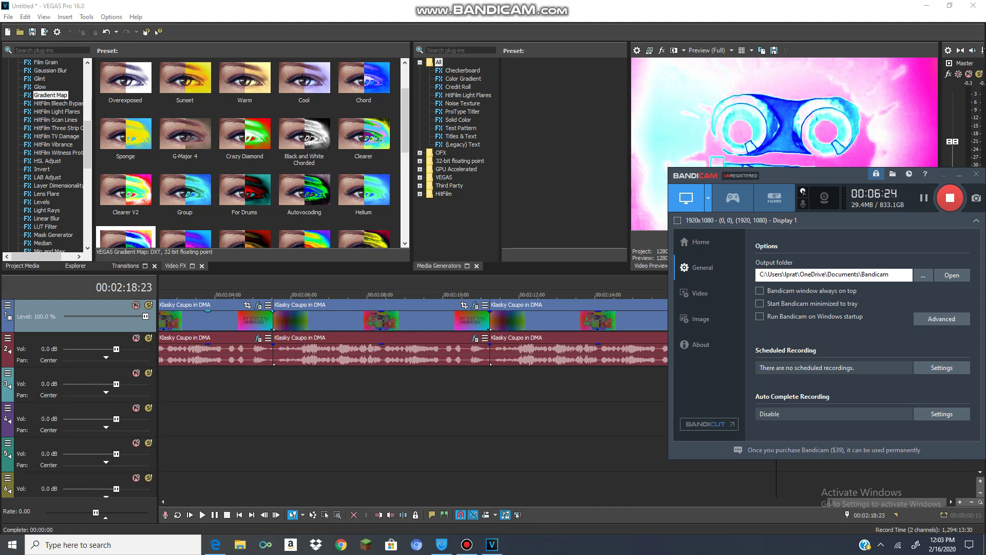
# Append another Klasky Csupo in DMA.mp4 clip from the project media directly after the last clip in the timeline
pyautogui.click(22, 265)
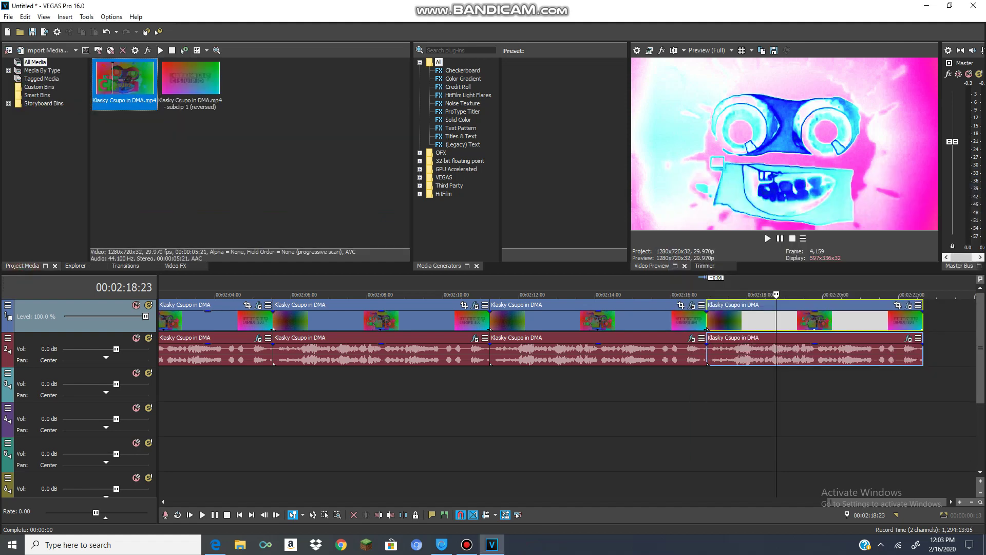
pyautogui.moveTo(114, 86); pyautogui.dragTo(925, 319)
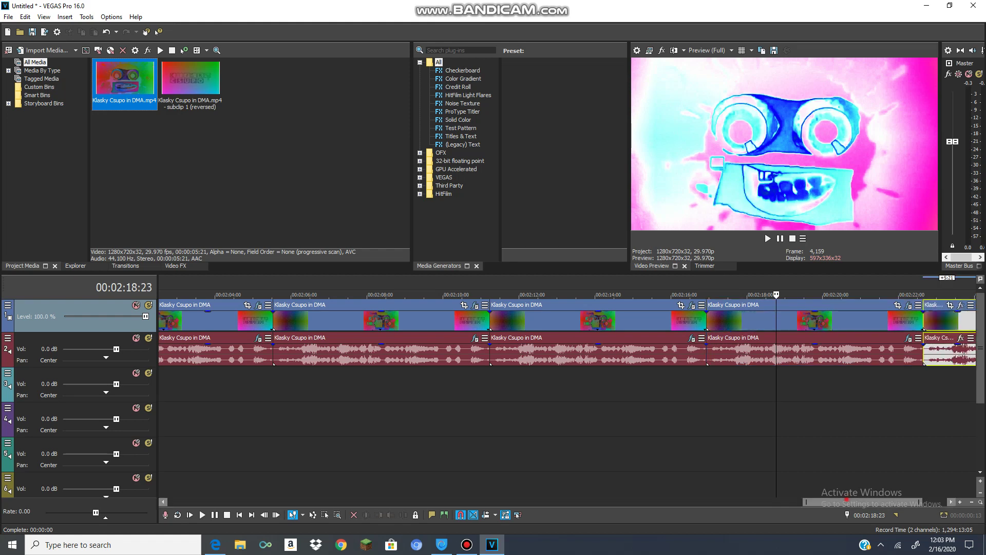
pyautogui.moveTo(873, 502); pyautogui.dragTo(892, 503)
pyautogui.hscroll(1, 565, 334)
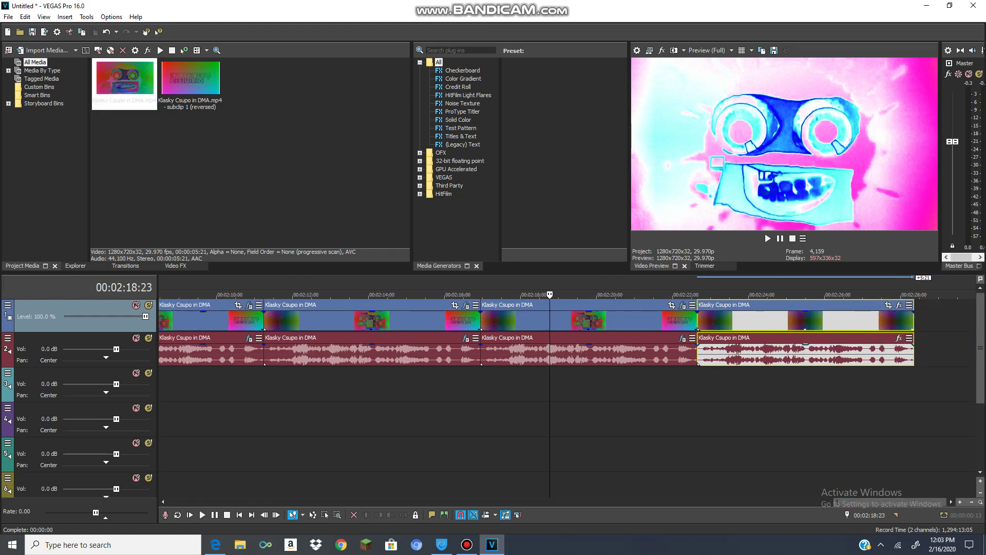
# Apply the Power preset of Gradient Map to the newly added last clip and close the effect settings
pyautogui.click(758, 322)
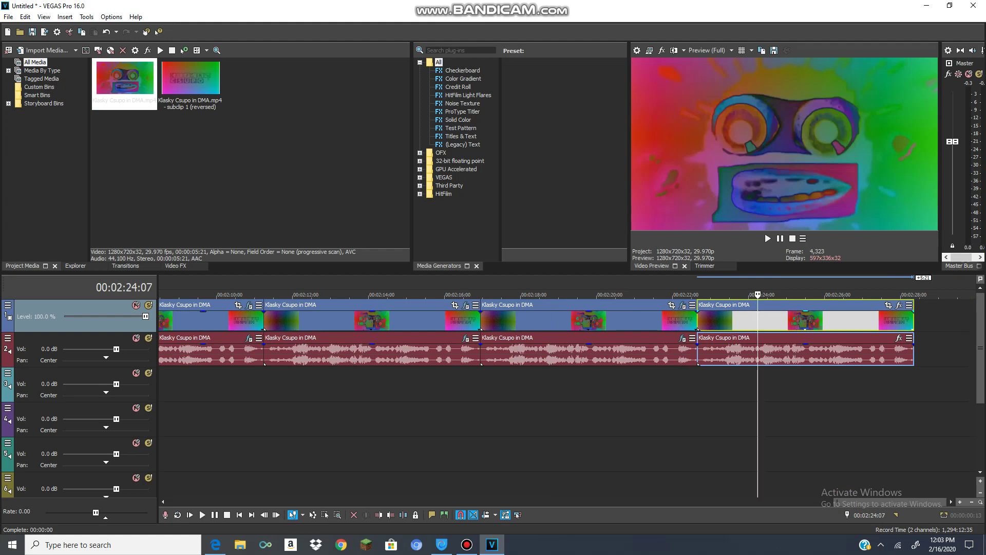
pyautogui.hotkey('alt', '8')
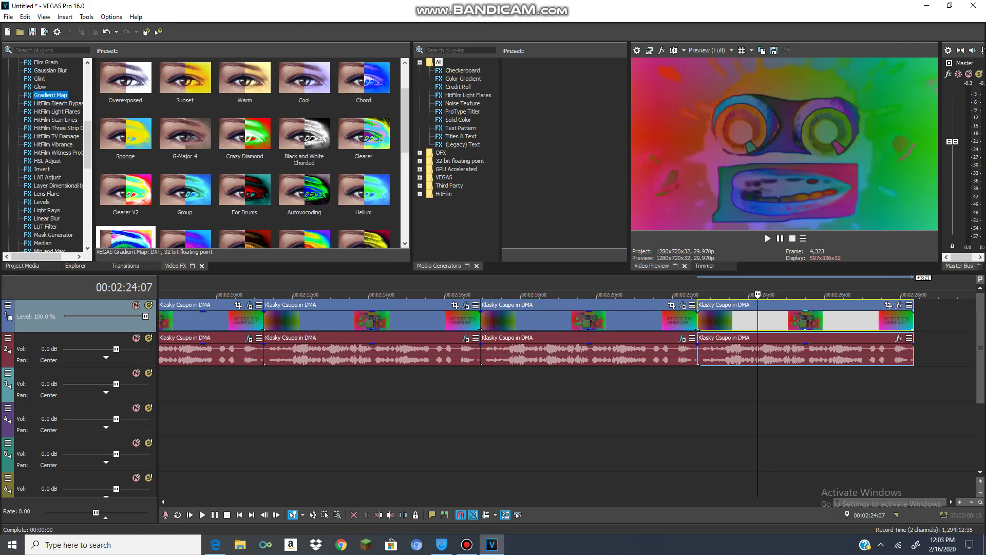
pyautogui.click(185, 238)
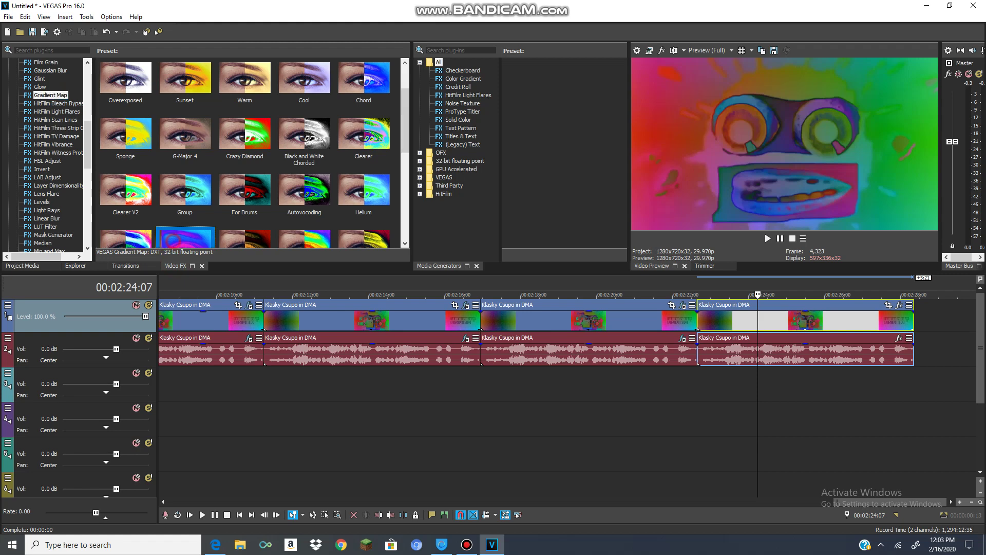
pyautogui.moveTo(185, 239); pyautogui.dragTo(755, 319)
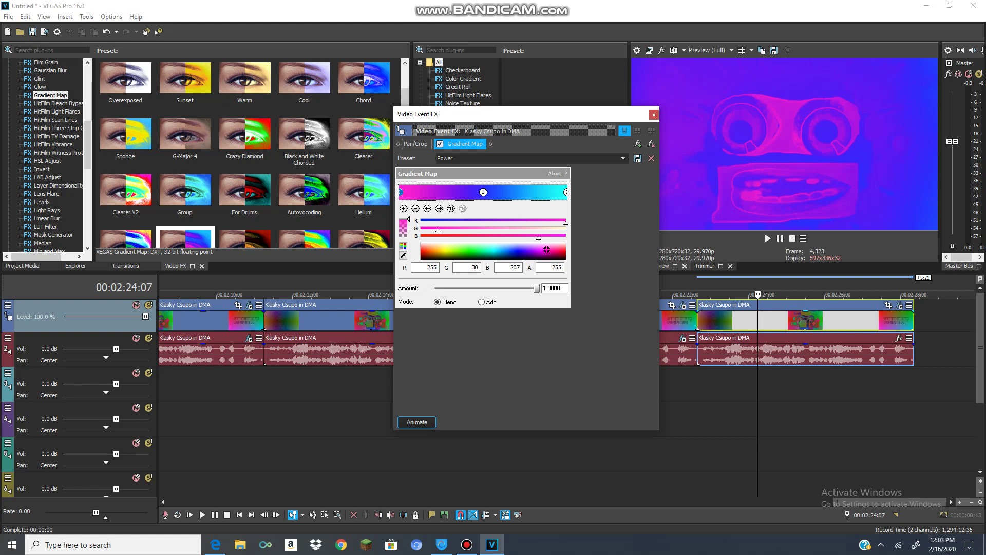
pyautogui.click(653, 114)
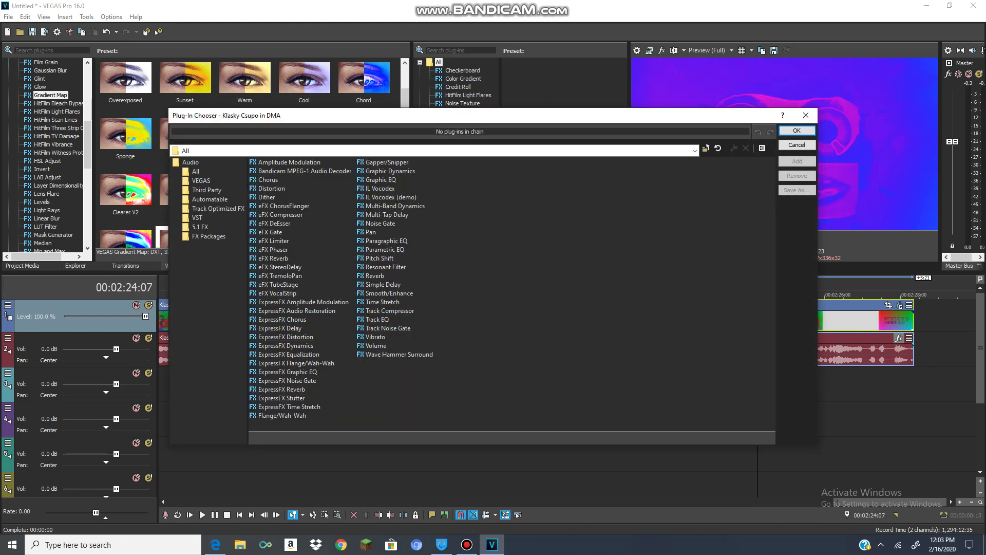
# Add IL Vocodex to the last clip's audio event, choose its Power preset, and close the effect window
pyautogui.click(380, 188)
pyautogui.click(798, 131)
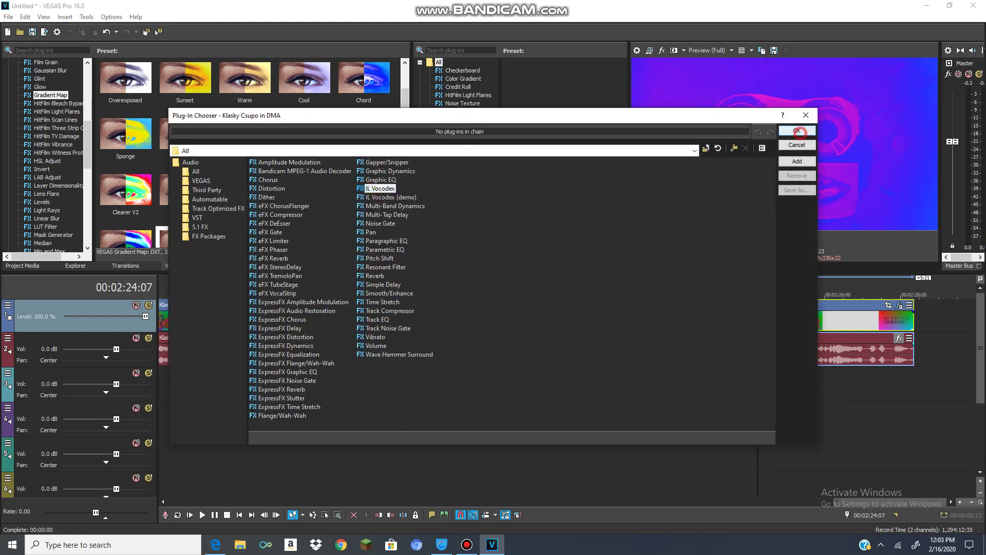
pyautogui.press('Escape')
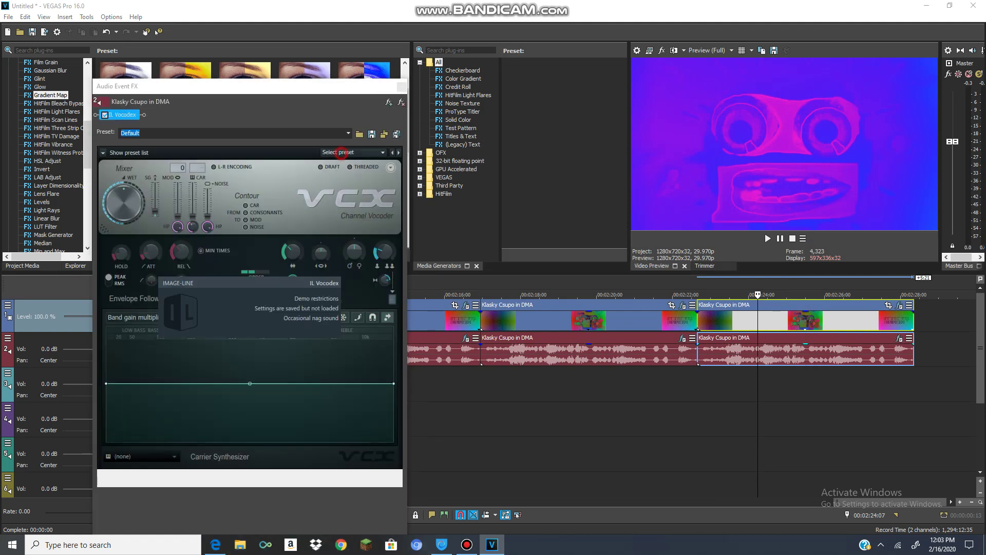
pyautogui.click(341, 153)
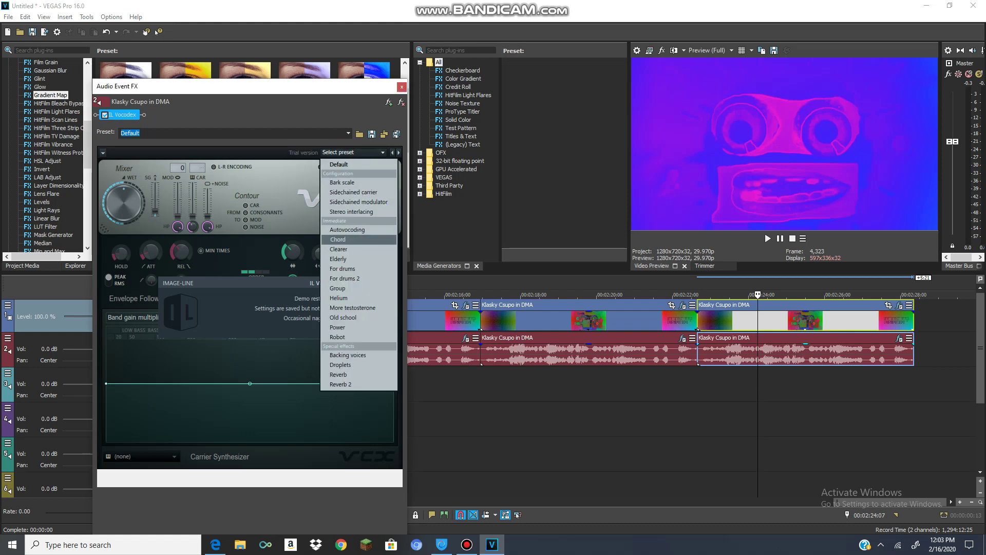
pyautogui.click(338, 327)
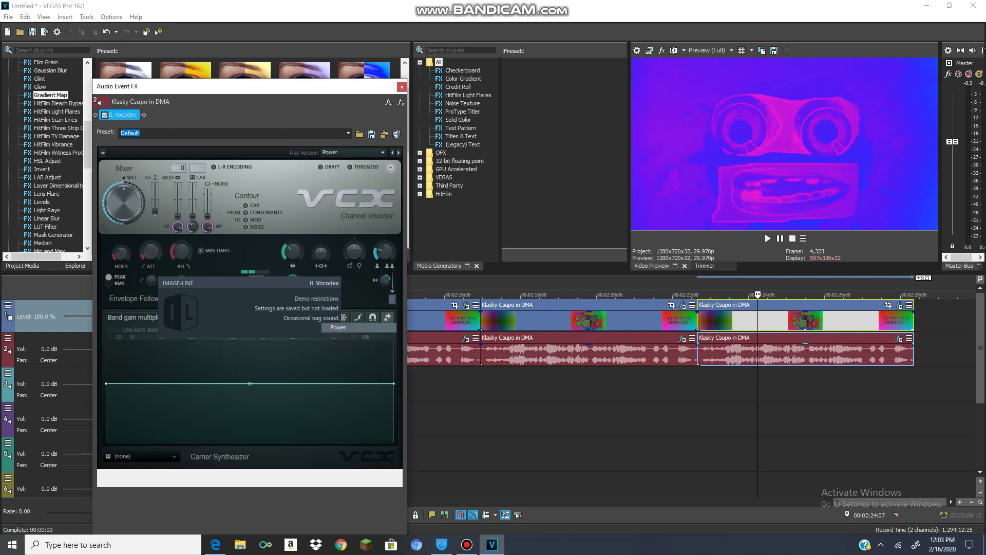
pyautogui.click(402, 87)
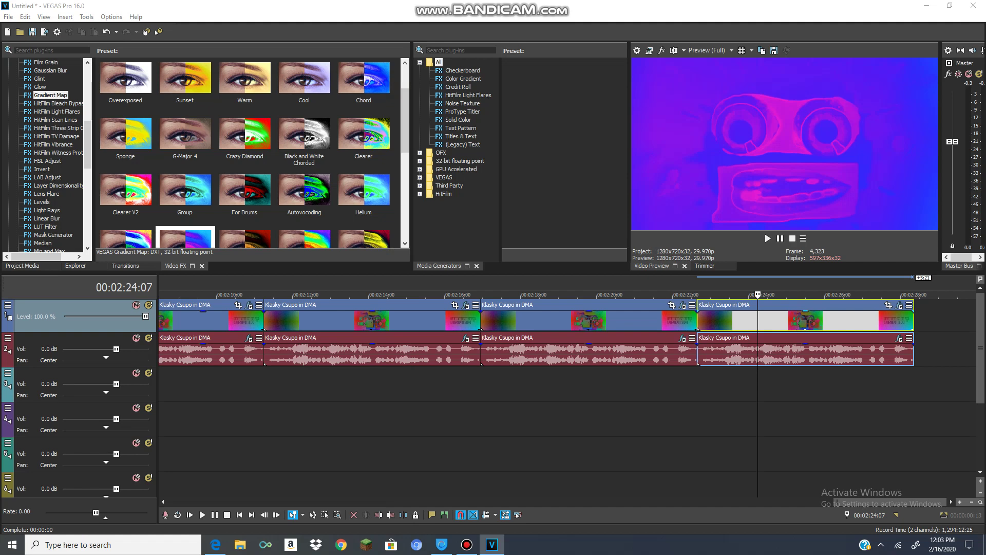
# Briefly play the last clip from its start and inspect the middle and end colour points of its Gradient Map
pyautogui.click(698, 316)
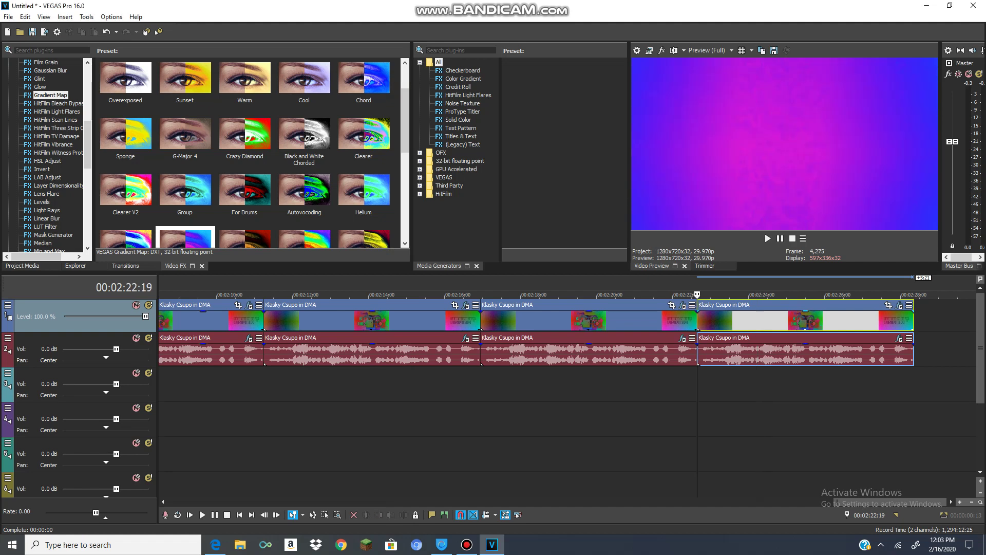
pyautogui.click(767, 238)
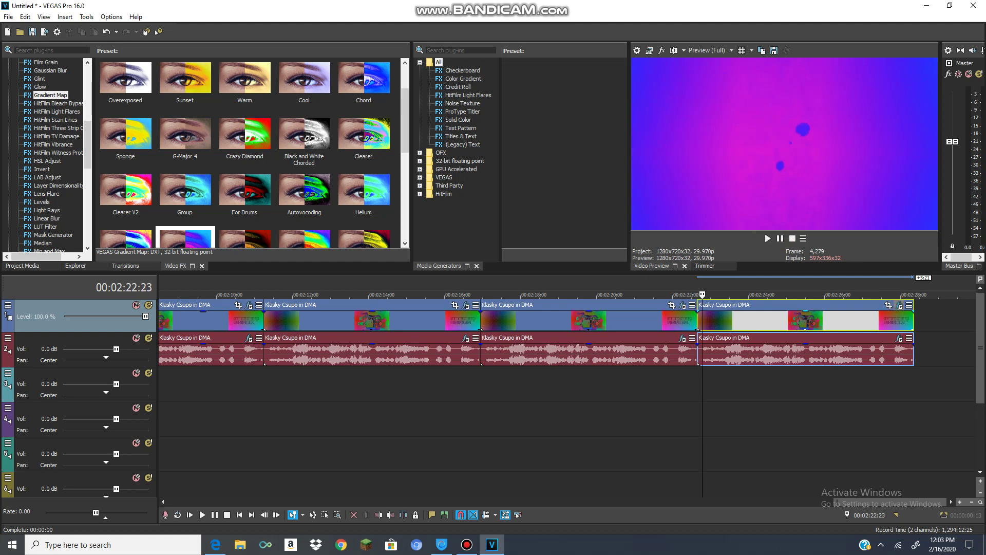
pyautogui.click(899, 305)
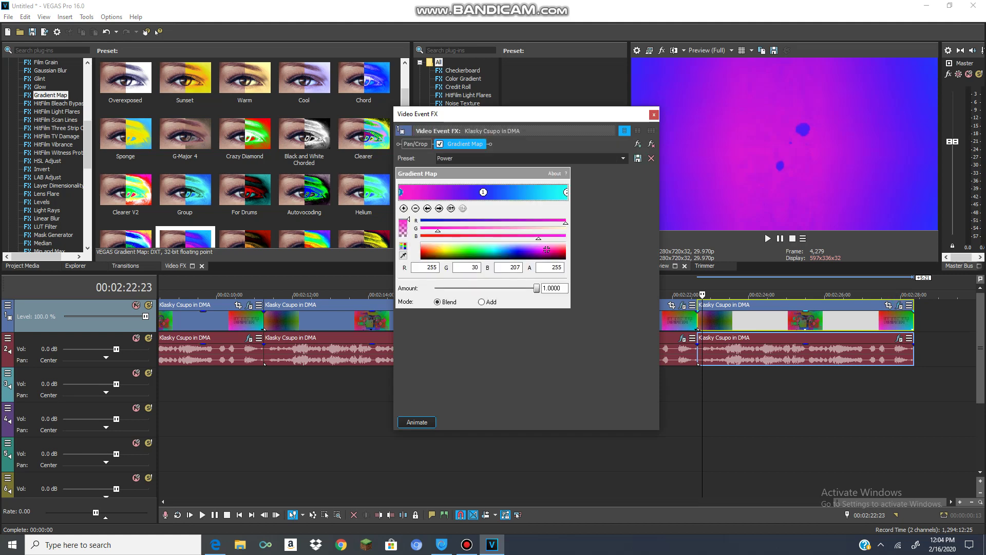
pyautogui.click(484, 192)
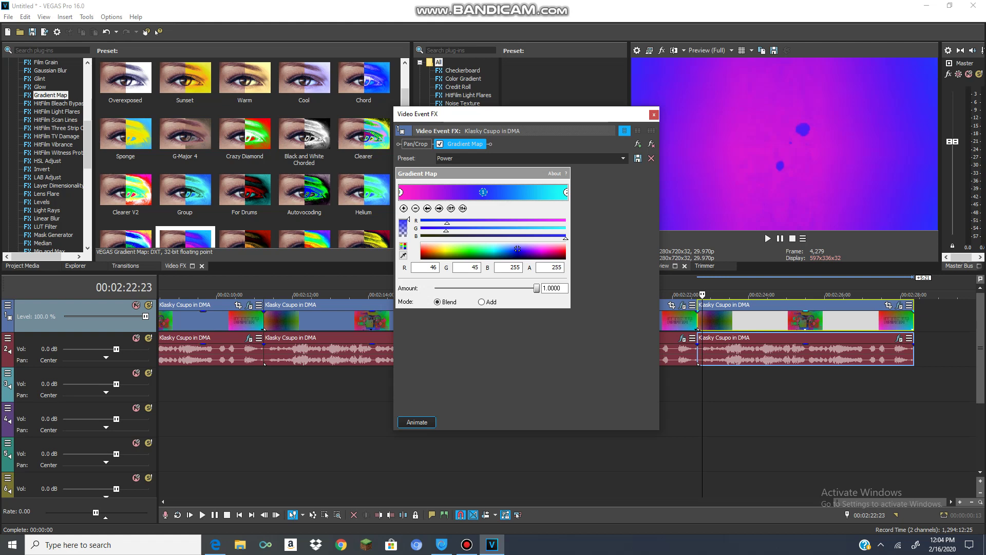
pyautogui.click(566, 191)
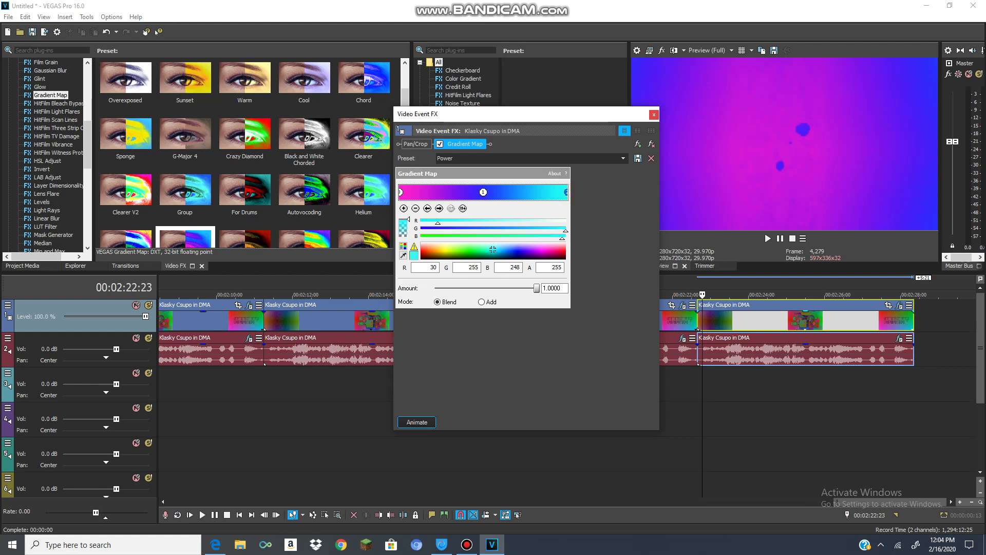
pyautogui.click(654, 114)
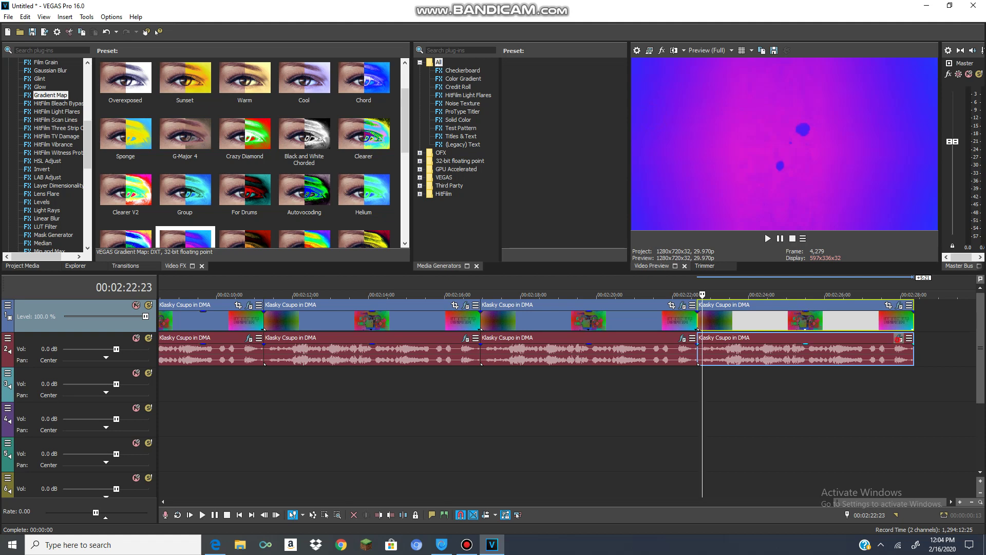
# Reopen the last clip's IL Vocodex settings, play the clip to hear the Power preset, and close the effect window
pyautogui.click(898, 339)
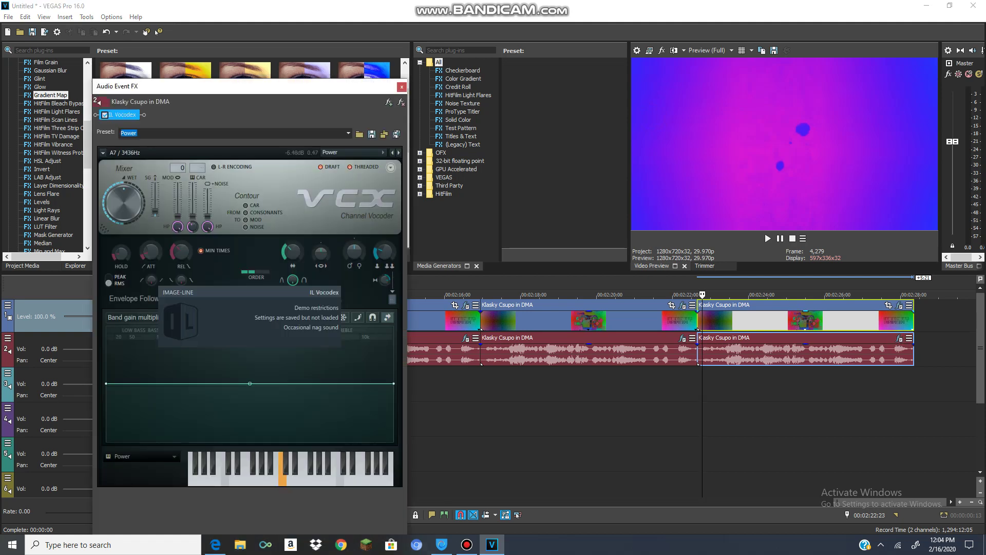
pyautogui.click(768, 238)
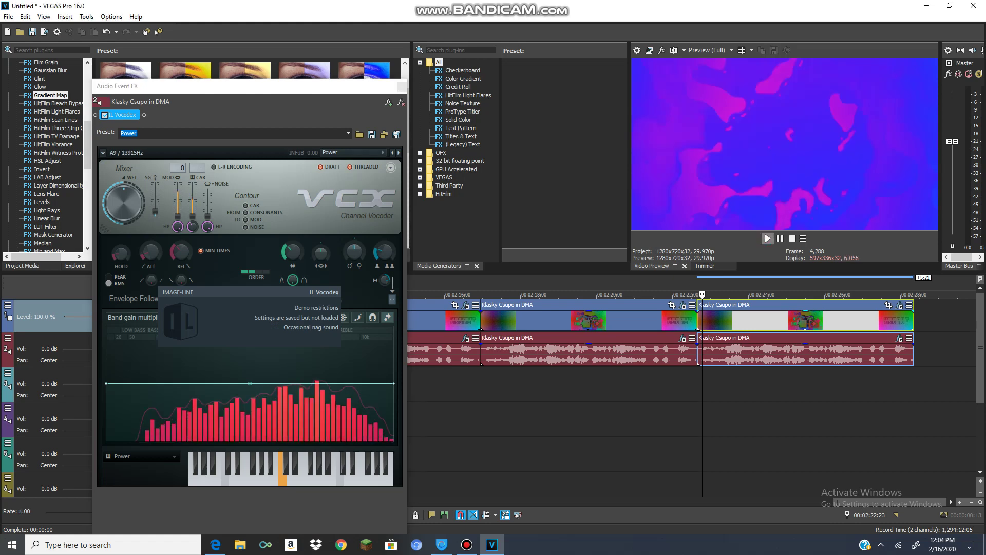
pyautogui.click(780, 238)
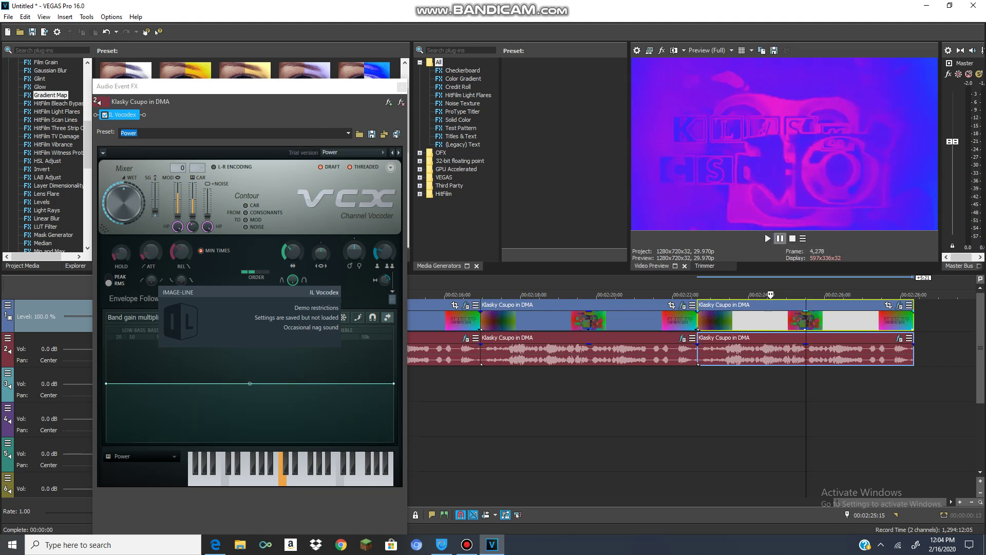
pyautogui.click(402, 87)
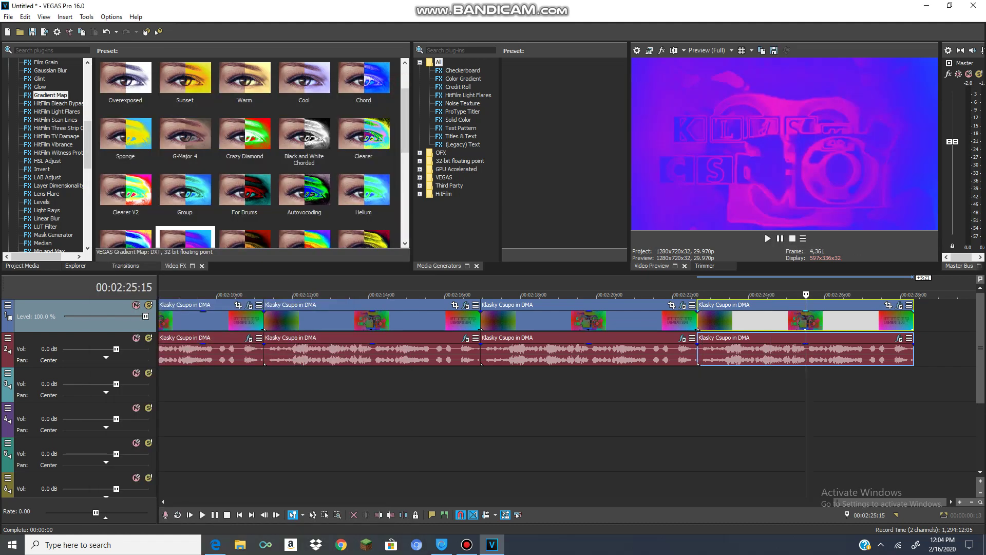
# Append another Klasky Csupo in DMA.mp4 clip to the end of the sequence and park the playhead on it at 00:02:31:00
pyautogui.click(23, 266)
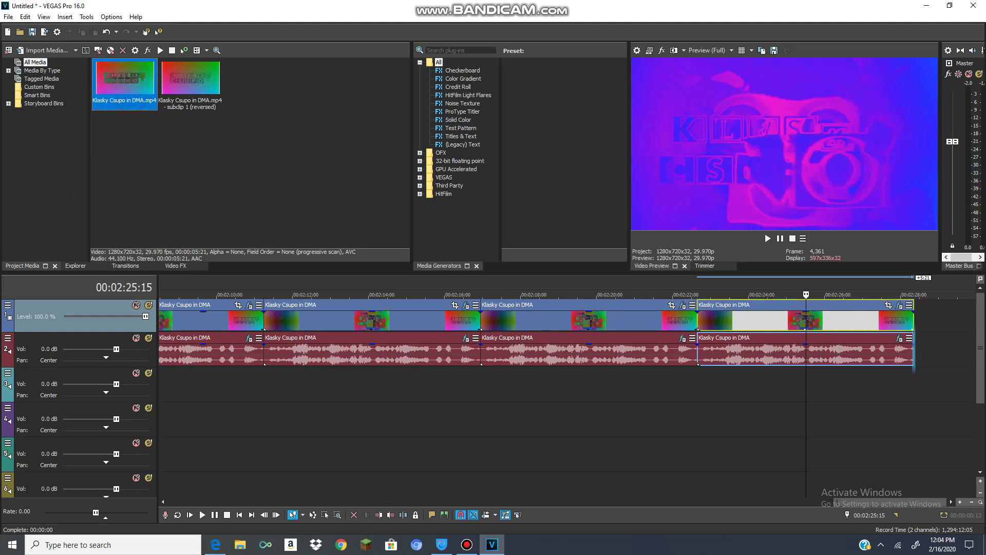
pyautogui.moveTo(124, 80); pyautogui.dragTo(916, 321)
pyautogui.hscroll(5, 917, 321)
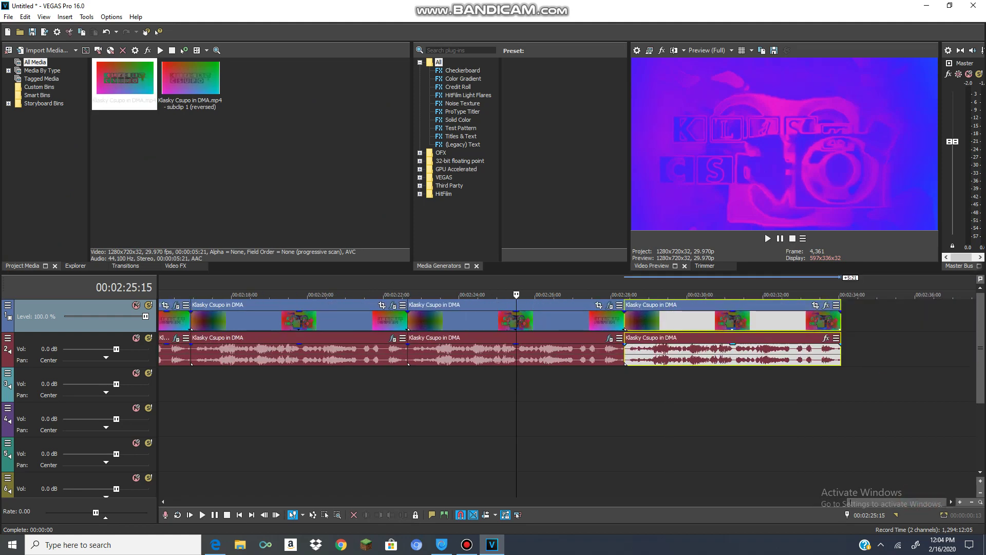
pyautogui.click(726, 321)
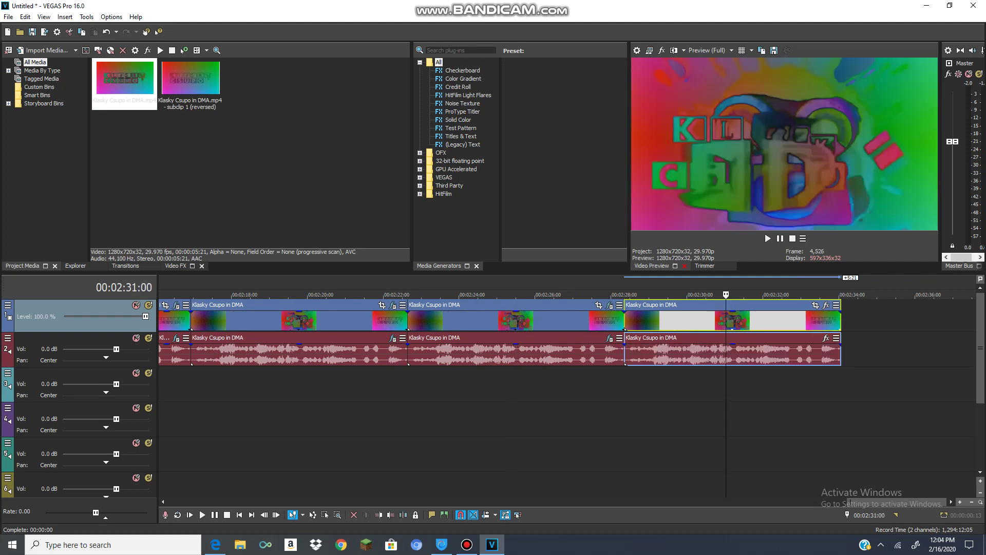
# Apply the Gradient Map LOUDNESS preset to the last clip, inspect its gradient colour points, and close the effect window
pyautogui.click(175, 266)
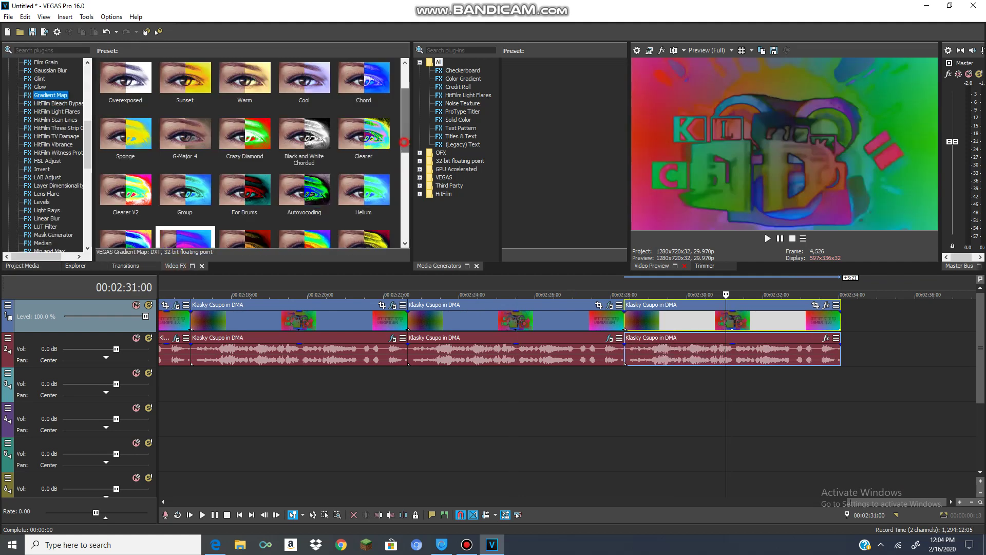
pyautogui.moveTo(404, 136); pyautogui.dragTo(400, 158)
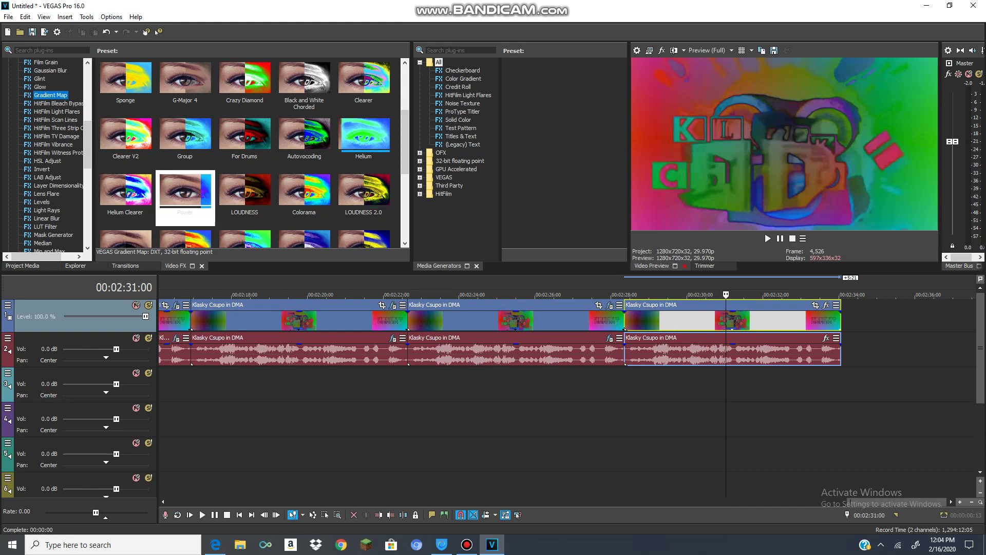
pyautogui.click(363, 82)
pyautogui.click(245, 192)
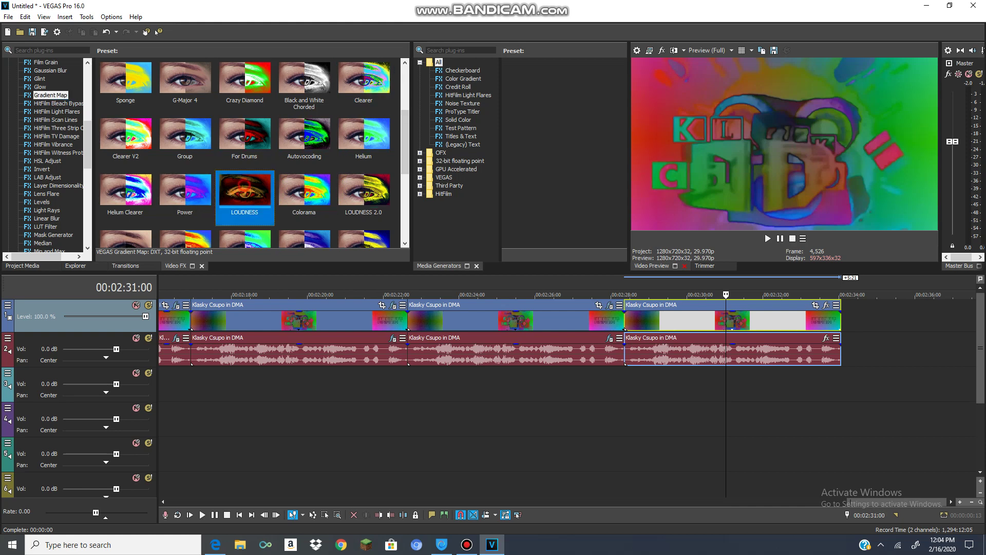
pyautogui.moveTo(245, 193); pyautogui.dragTo(685, 320)
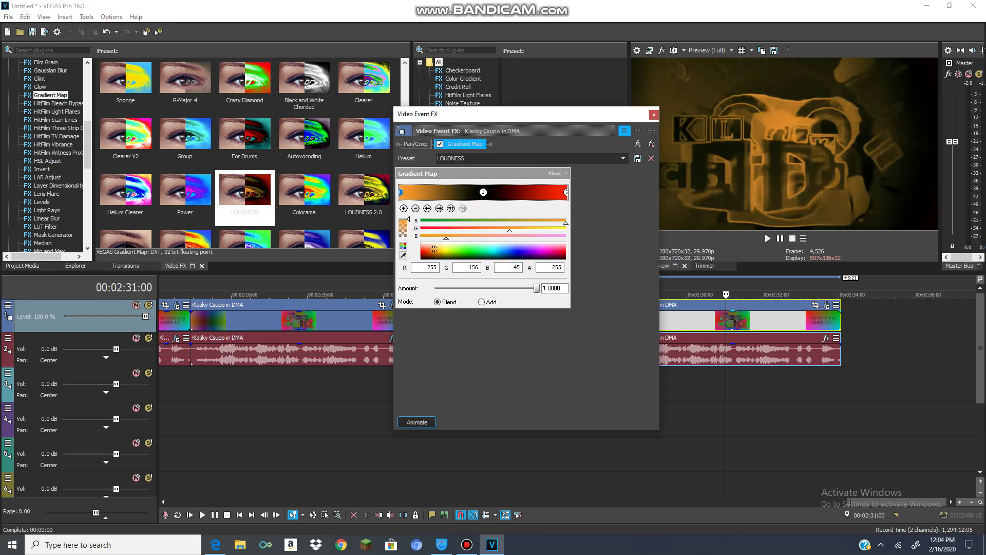
pyautogui.click(483, 191)
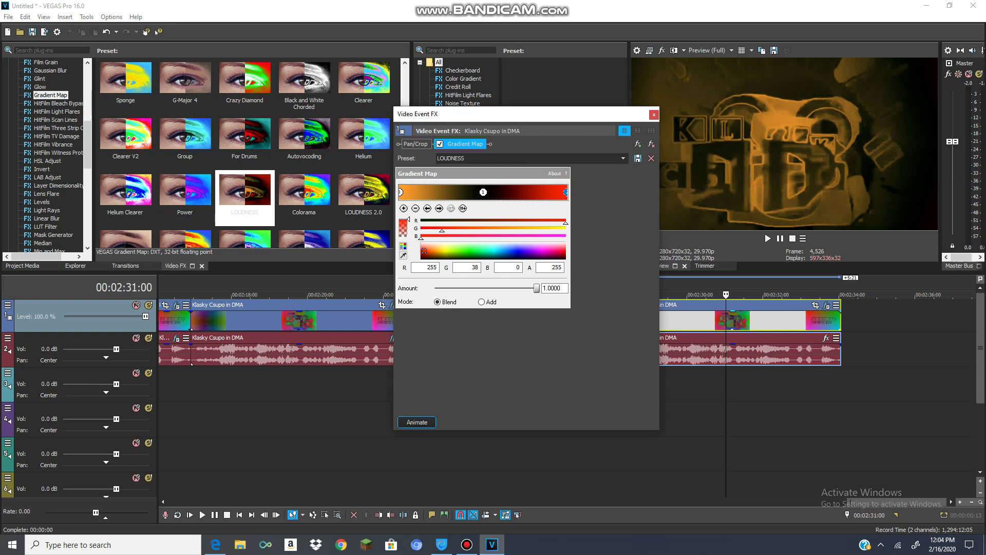
pyautogui.click(654, 114)
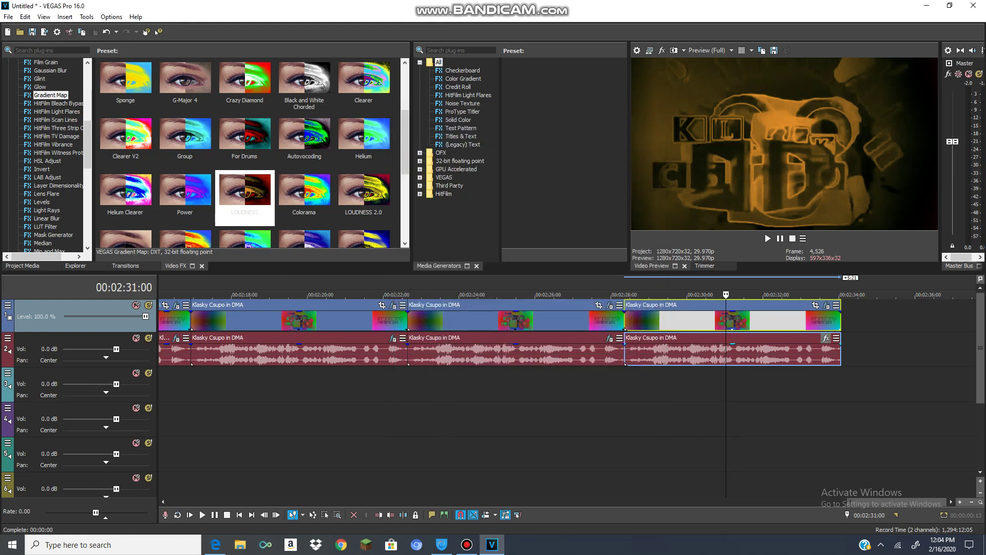
# Add ExpressFX Equalization with the LOUDNESS preset to the last clip's audio event and play the clip from its start
pyautogui.click(826, 338)
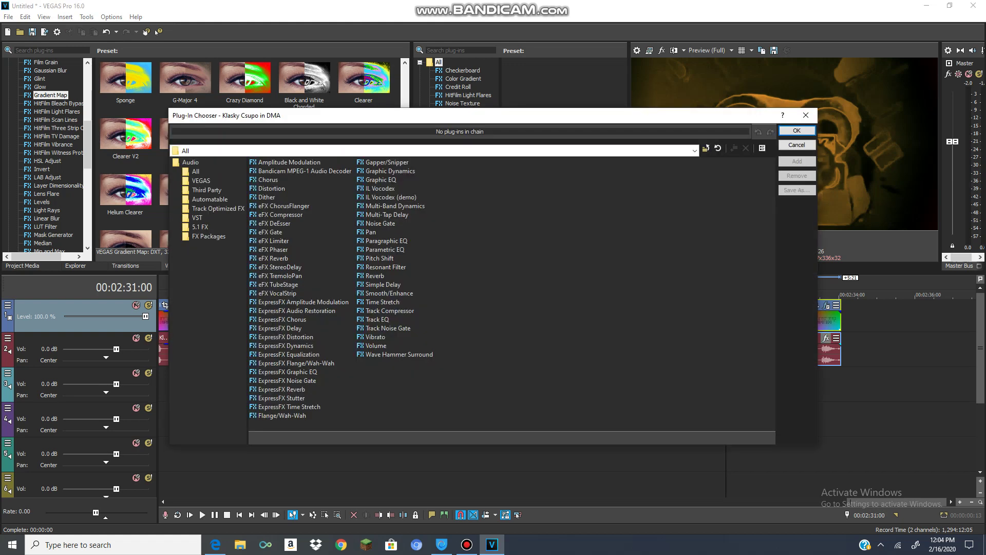
pyautogui.click(309, 356)
pyautogui.click(800, 131)
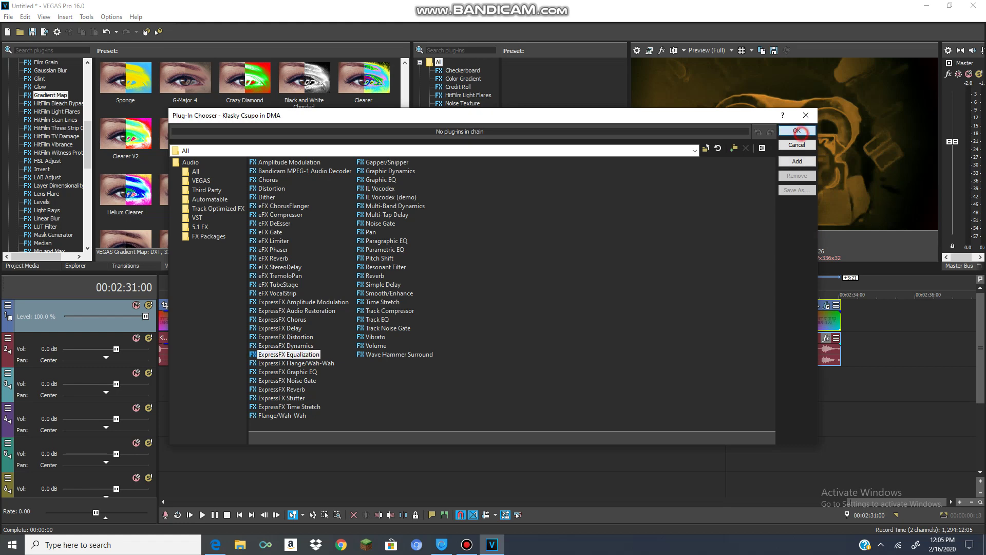
pyautogui.click(466, 544)
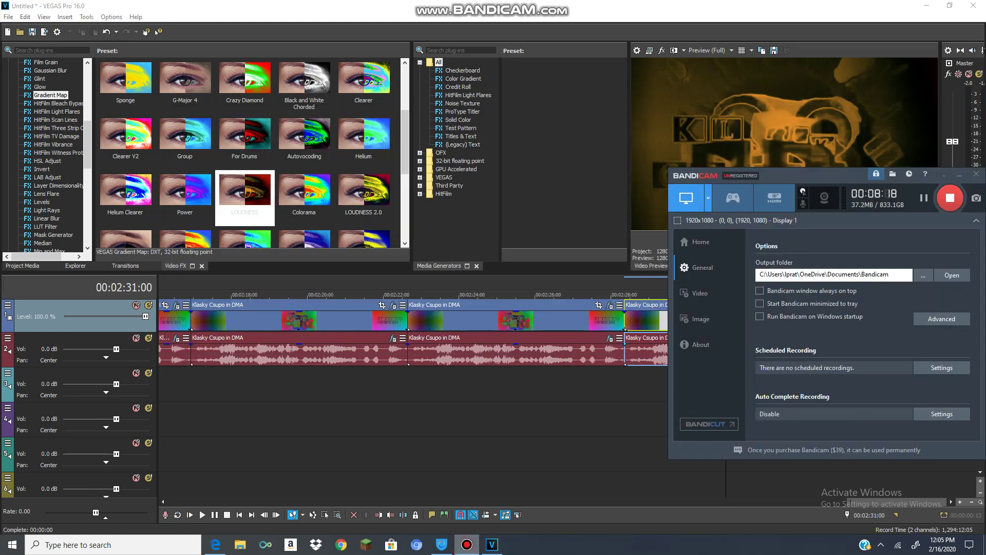
pyautogui.click(492, 544)
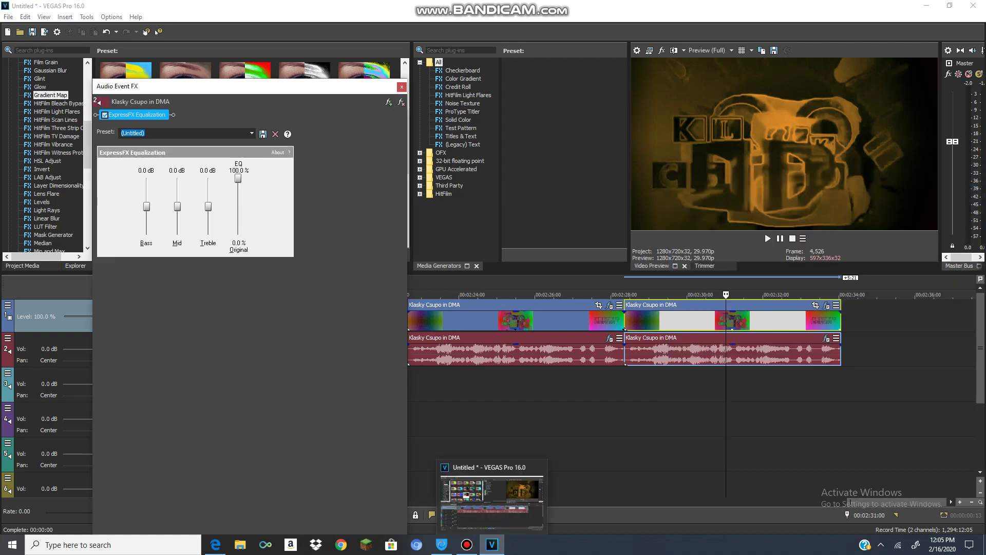
pyautogui.click(252, 133)
pyautogui.click(180, 189)
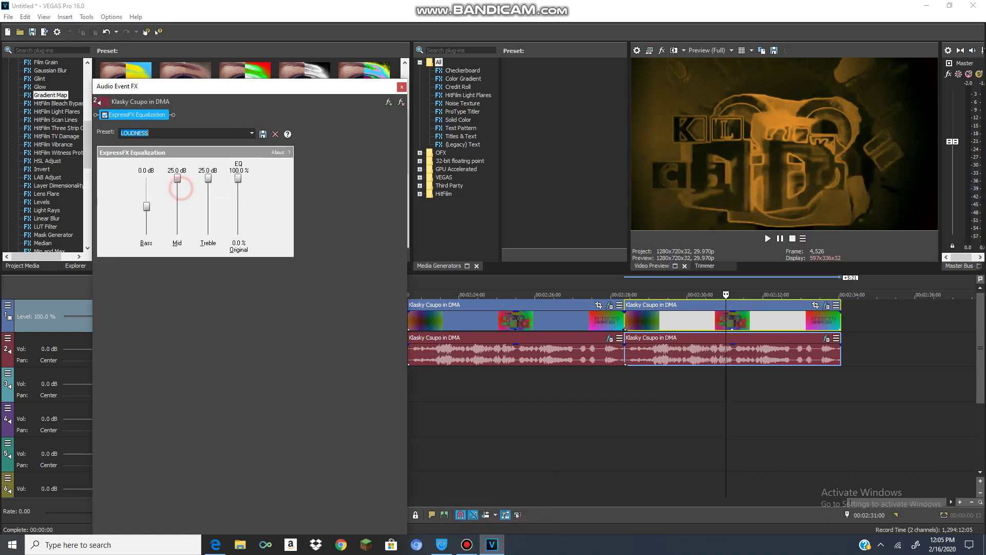
pyautogui.click(401, 87)
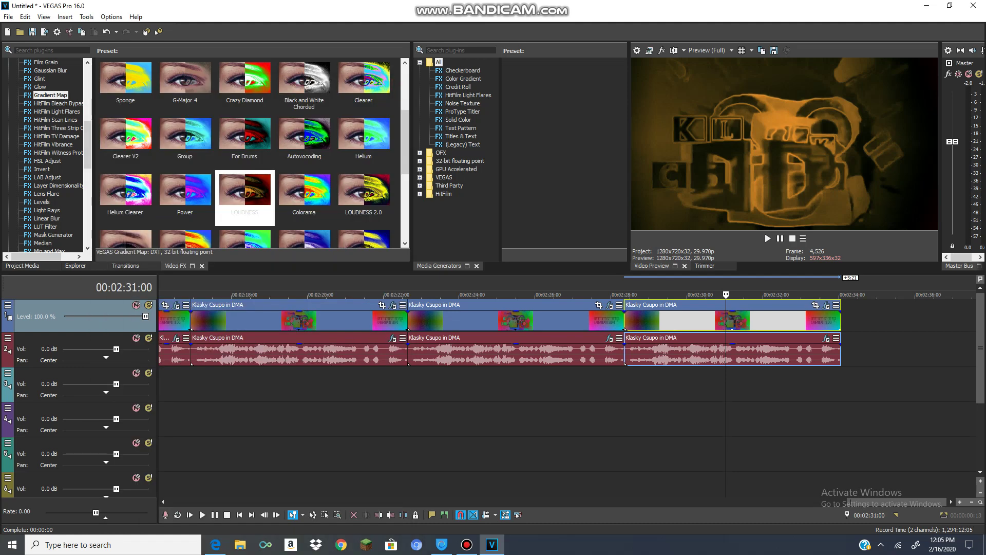
pyautogui.click(621, 352)
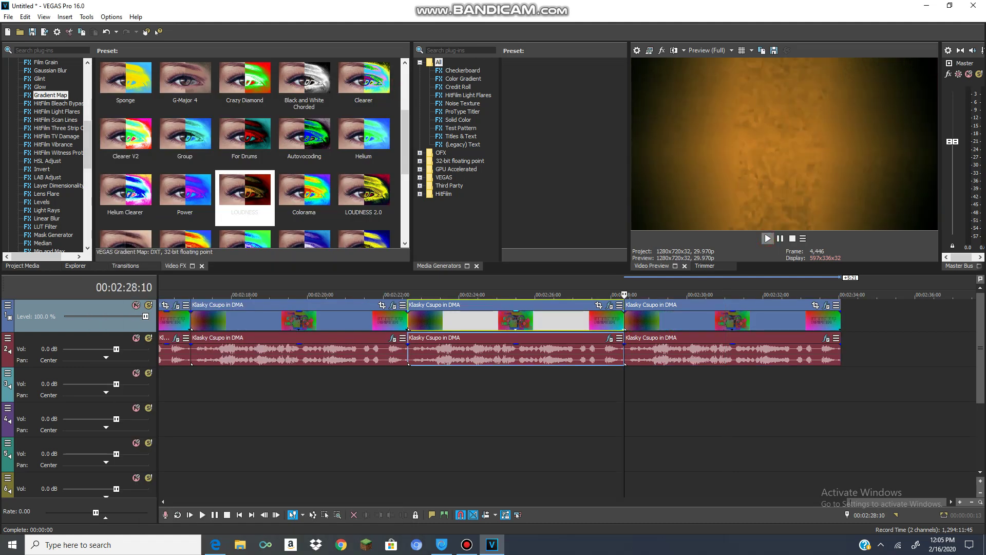
pyautogui.click(767, 239)
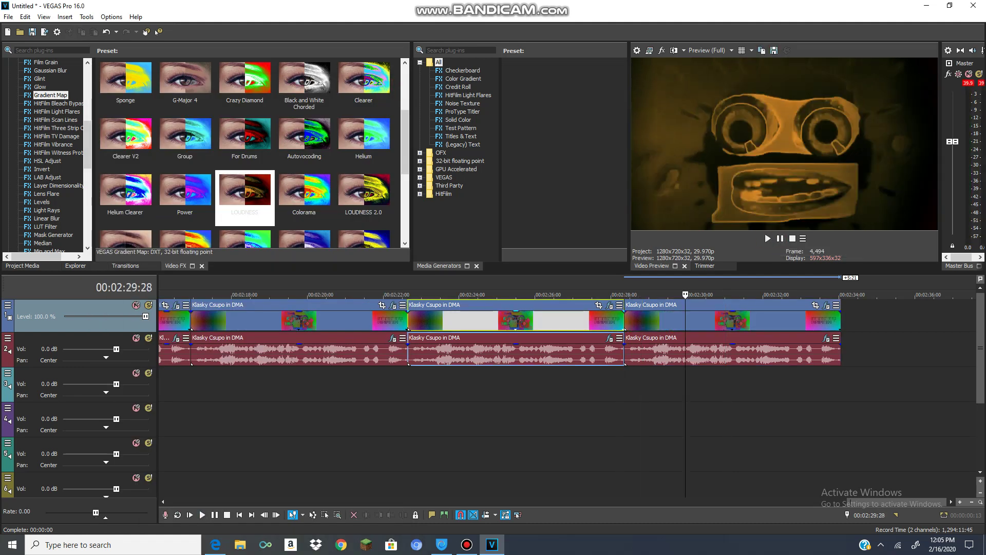
# Append another Klasky Csupo in DMA.mp4 clip to the end of the sequence and briefly play it
pyautogui.click(20, 265)
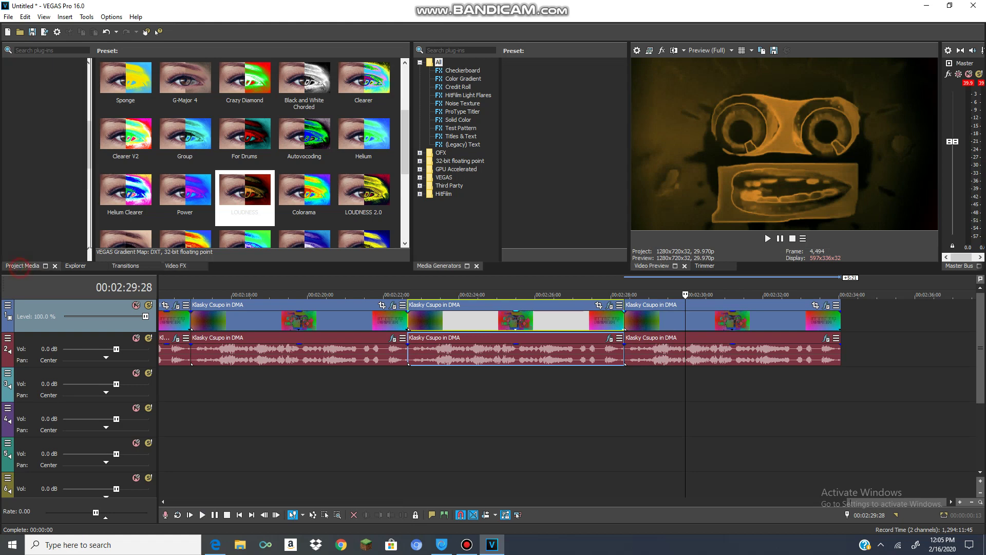
pyautogui.moveTo(124, 101); pyautogui.dragTo(908, 317)
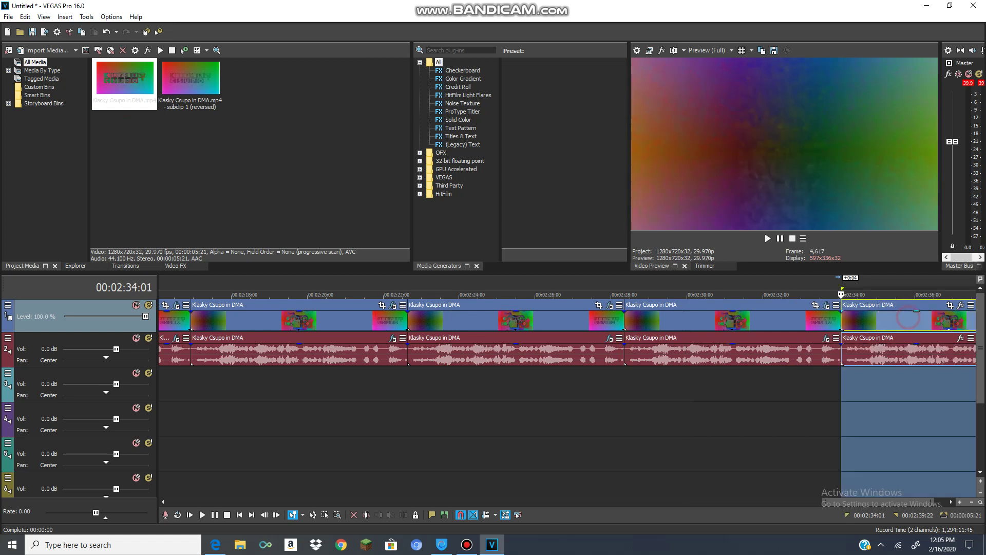
pyautogui.press('space')
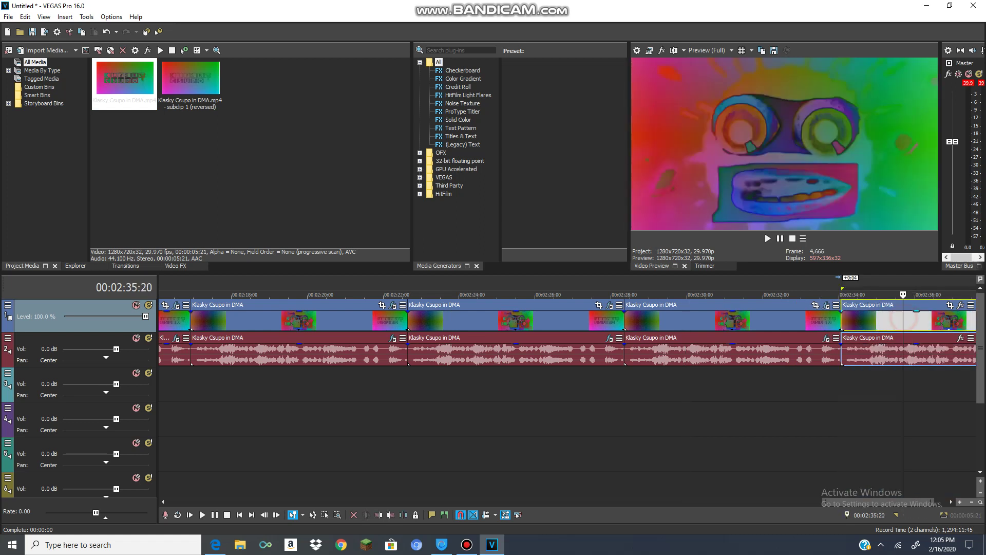
# Park the playhead on the newly appended clip at 00:02:35:27, stepping frame by frame
pyautogui.click(914, 318)
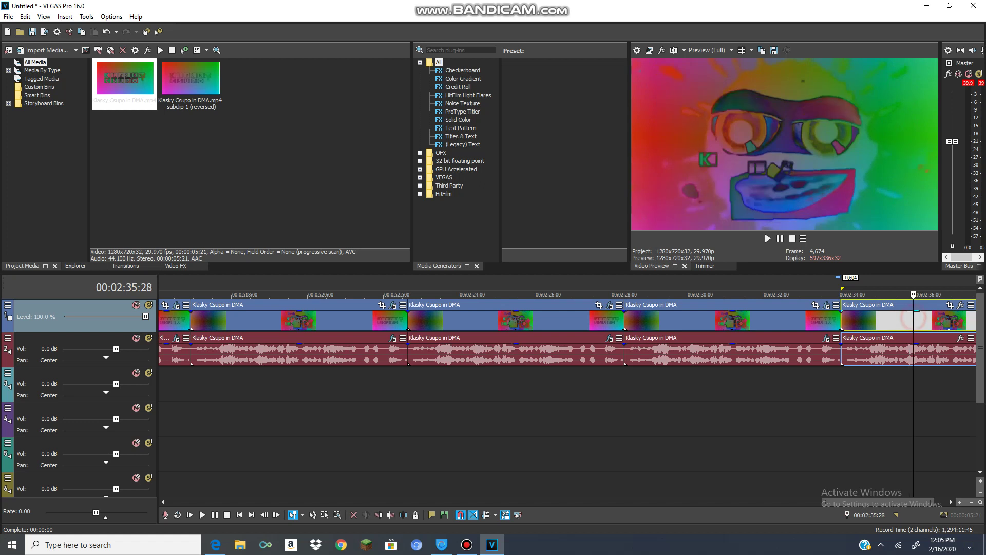
pyautogui.click(911, 318)
pyautogui.click(913, 316)
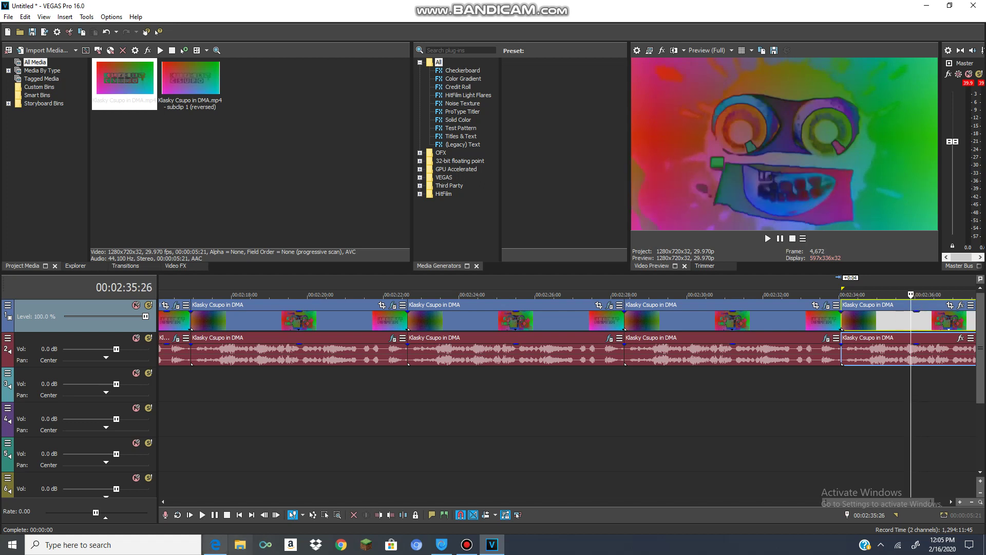
pyautogui.hotkey('alt', 'Tab')
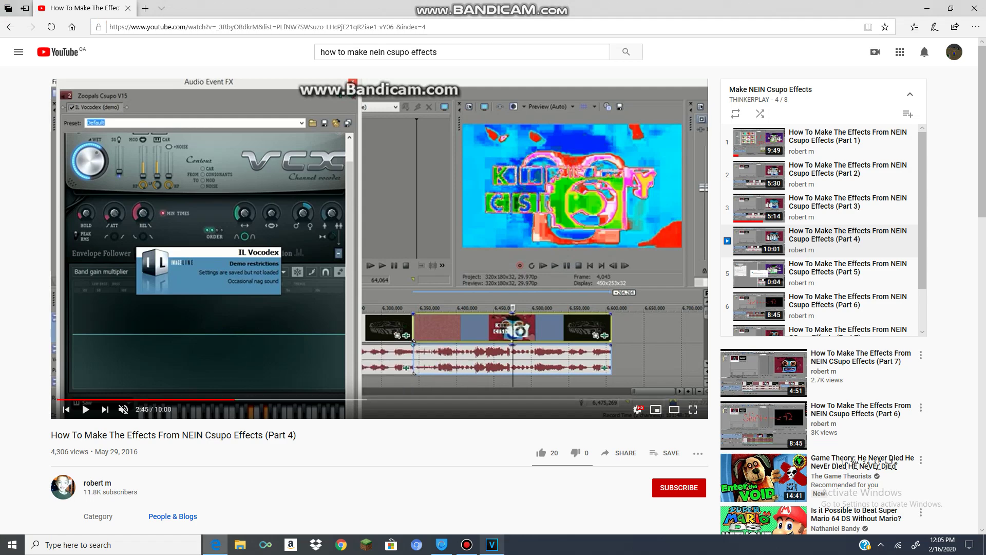
pyautogui.hotkey('alt', 'Tab')
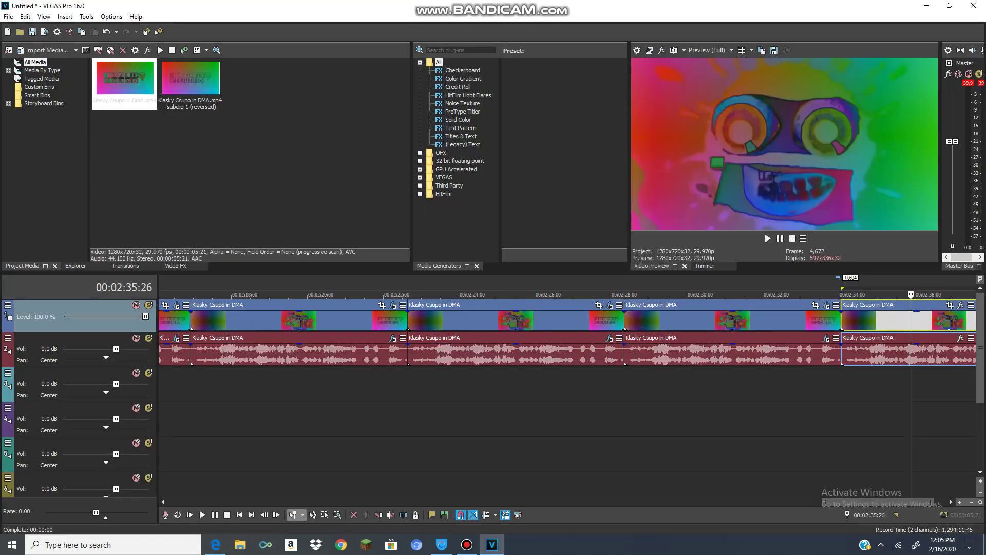
pyautogui.hotkey('alt', 'Right')
pyautogui.hotkey('alt', 'Right')
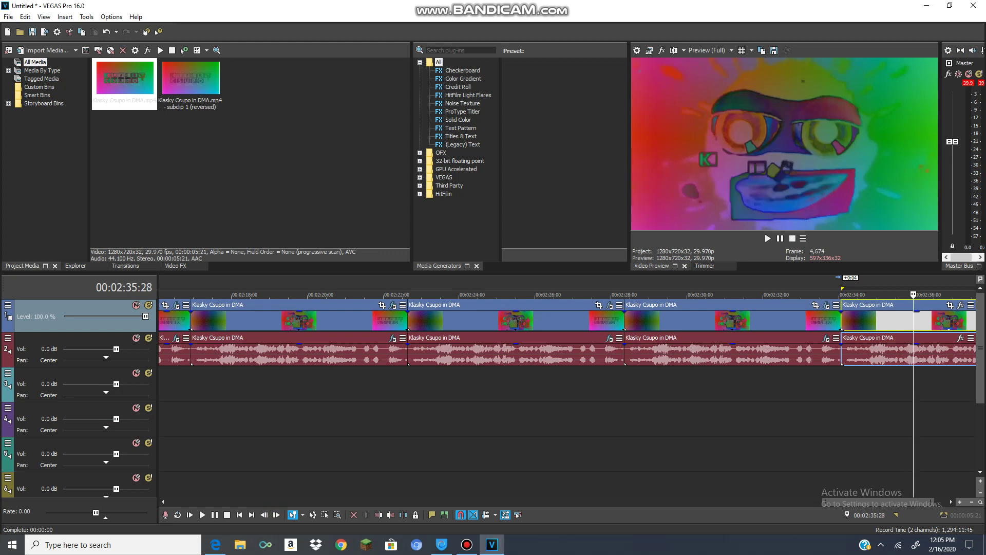
pyautogui.hotkey('alt', 'Left')
pyautogui.hotkey('alt', 'Left')
pyautogui.hotkey('alt', 'Left')
pyautogui.hotkey('alt', 'Right')
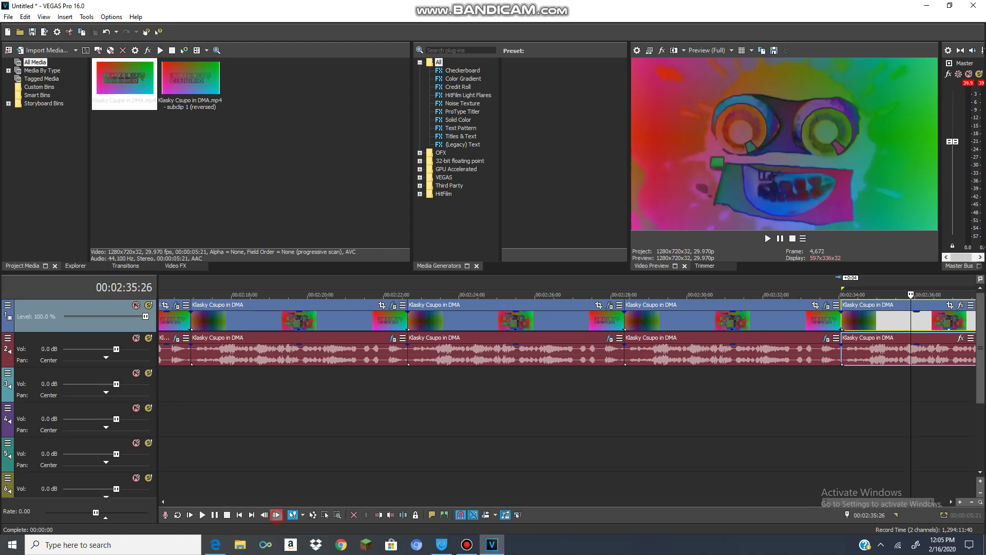
pyautogui.hotkey('alt', 'Right')
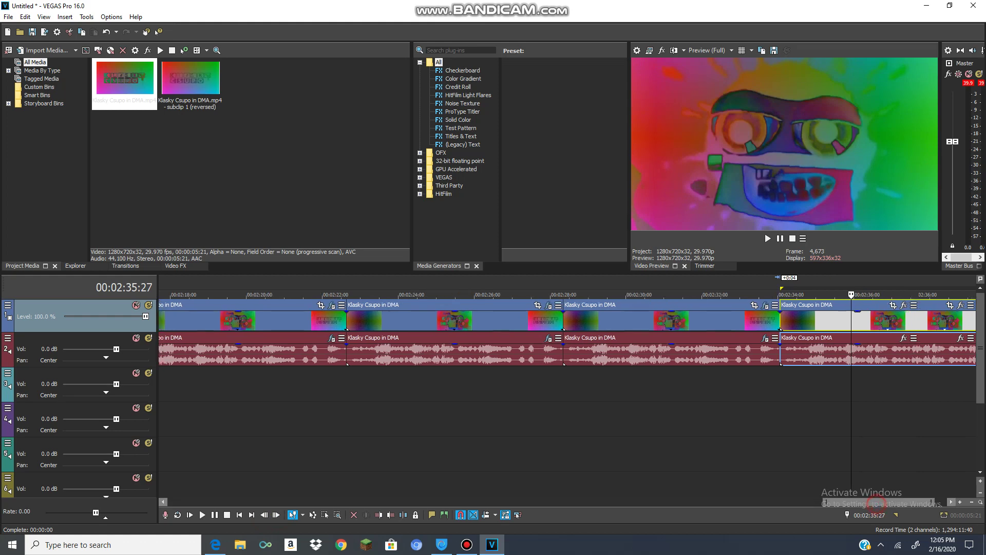
# Apply the Color Corrector (Secondary) preset X Has A Conga Busher to the last clip and close the effect window
pyautogui.hotkey('alt', '8')
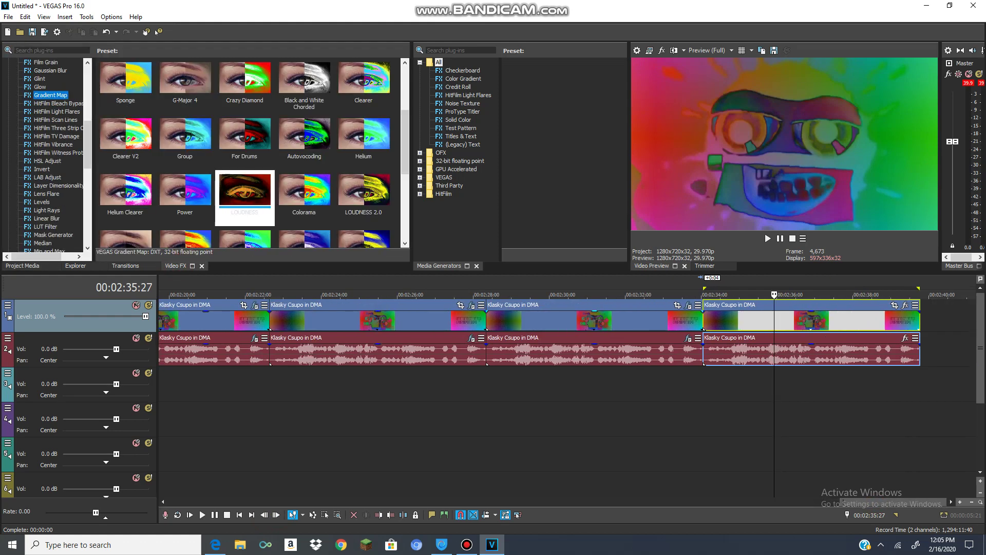
pyautogui.scroll(6, 46, 120)
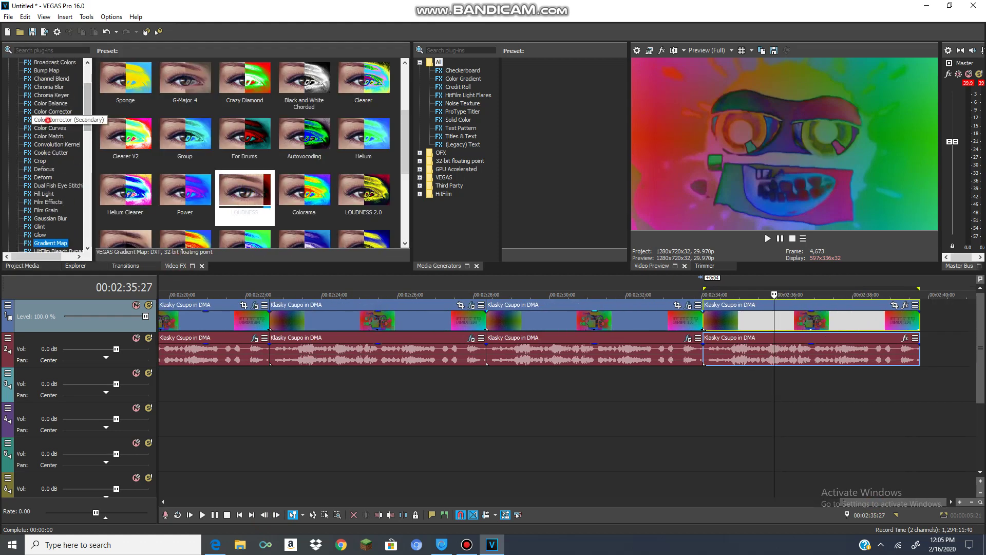
pyautogui.click(56, 119)
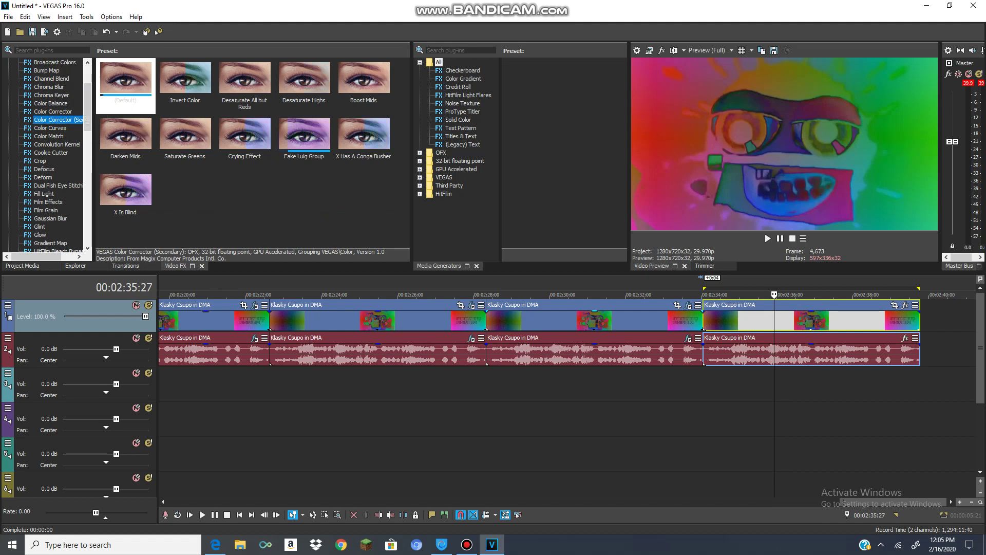
pyautogui.click(351, 156)
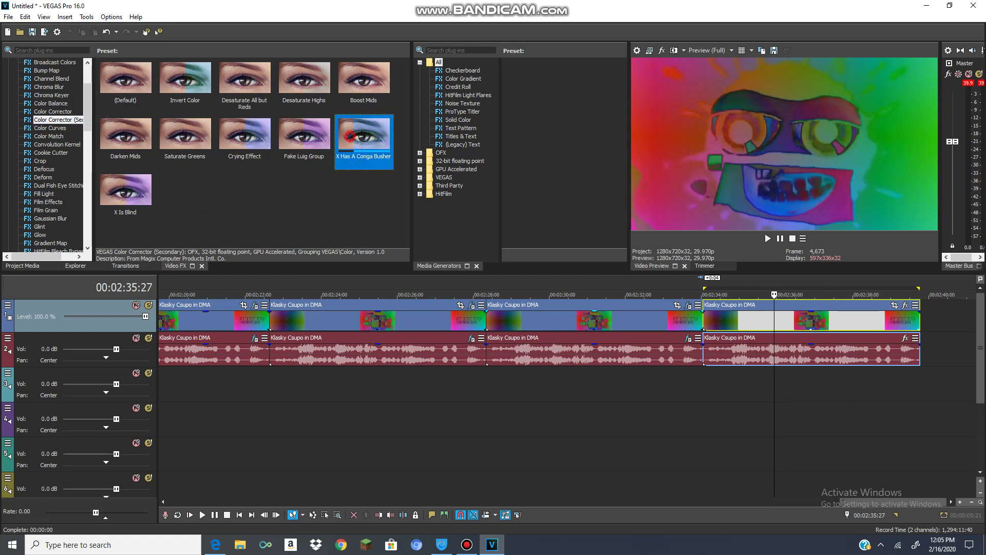
pyautogui.moveTo(360, 146); pyautogui.dragTo(765, 320)
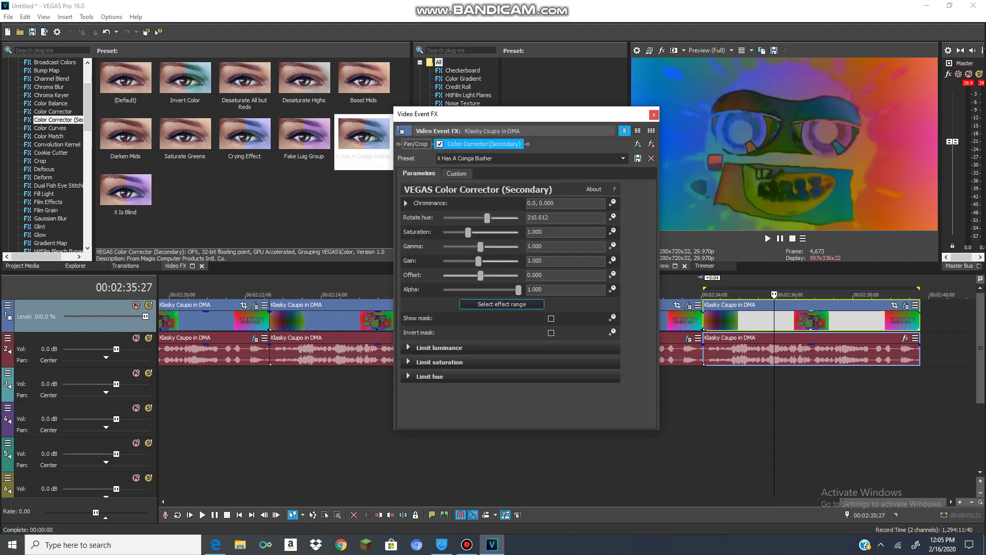
pyautogui.click(653, 114)
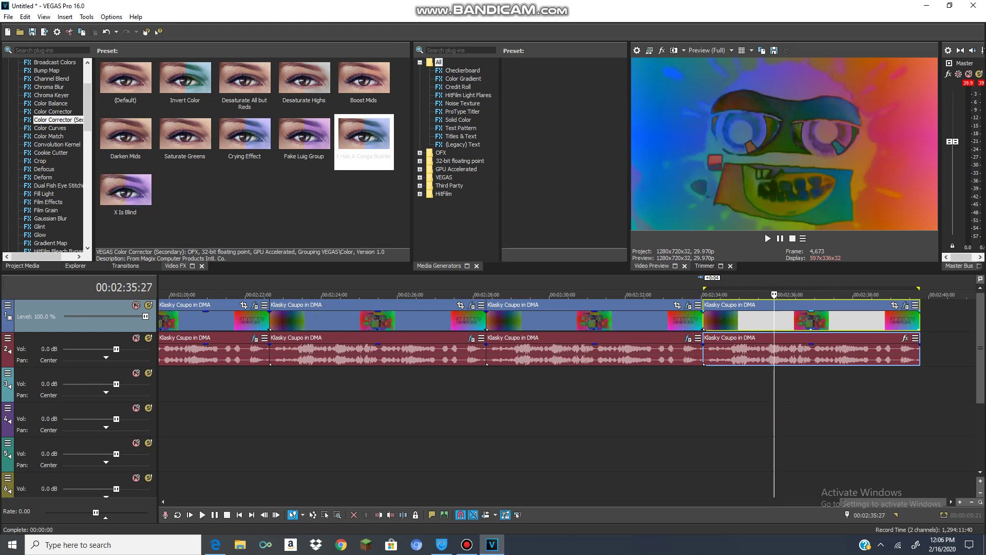
# Add the Mirror effect with the Reflect Right preset to the last clip and close the effect window
pyautogui.moveTo(88, 109); pyautogui.dragTo(88, 174)
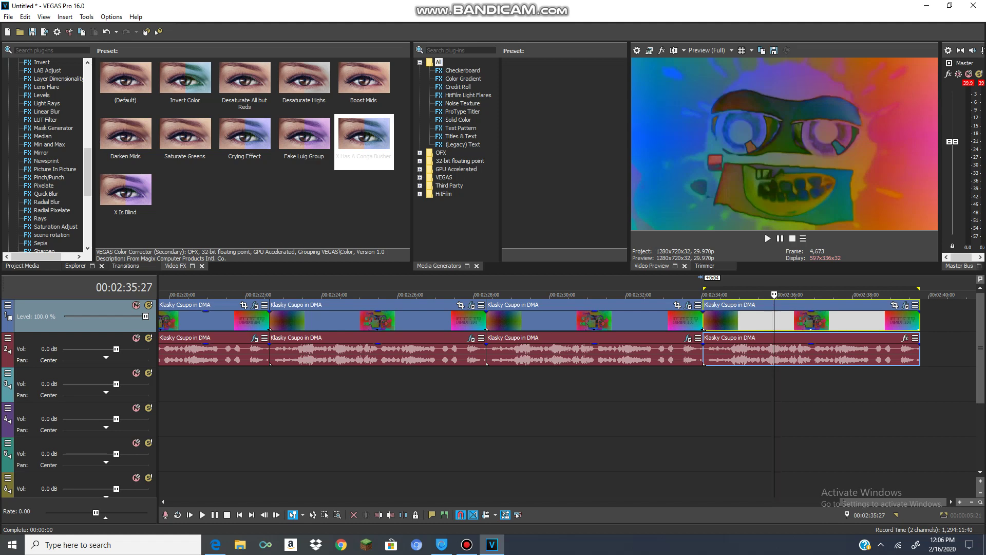
pyautogui.click(41, 153)
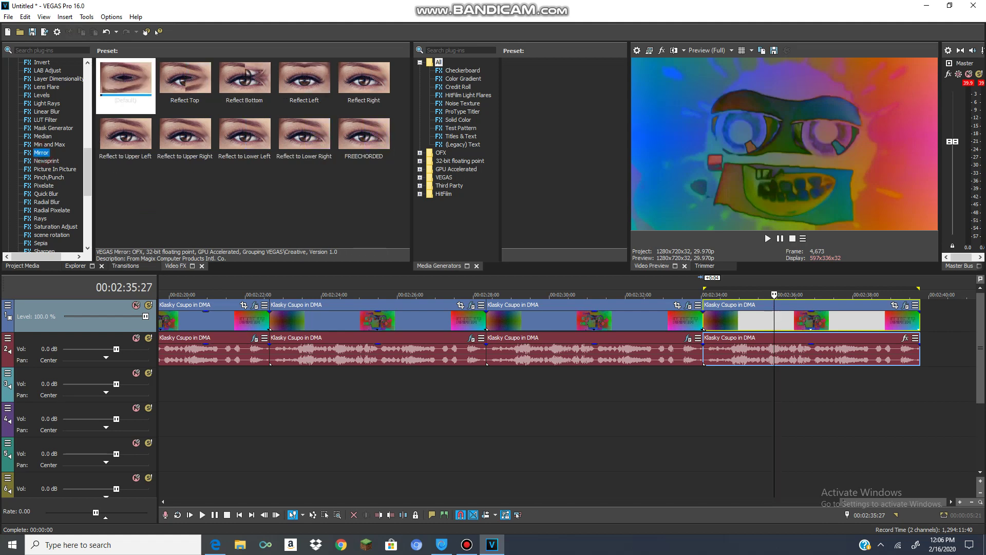
pyautogui.click(364, 83)
pyautogui.click(356, 73)
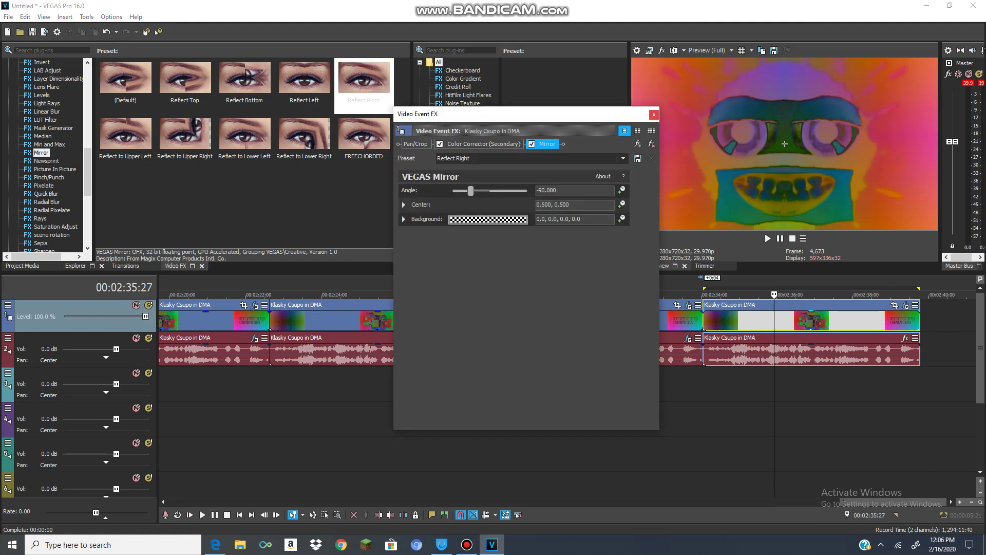
pyautogui.click(654, 114)
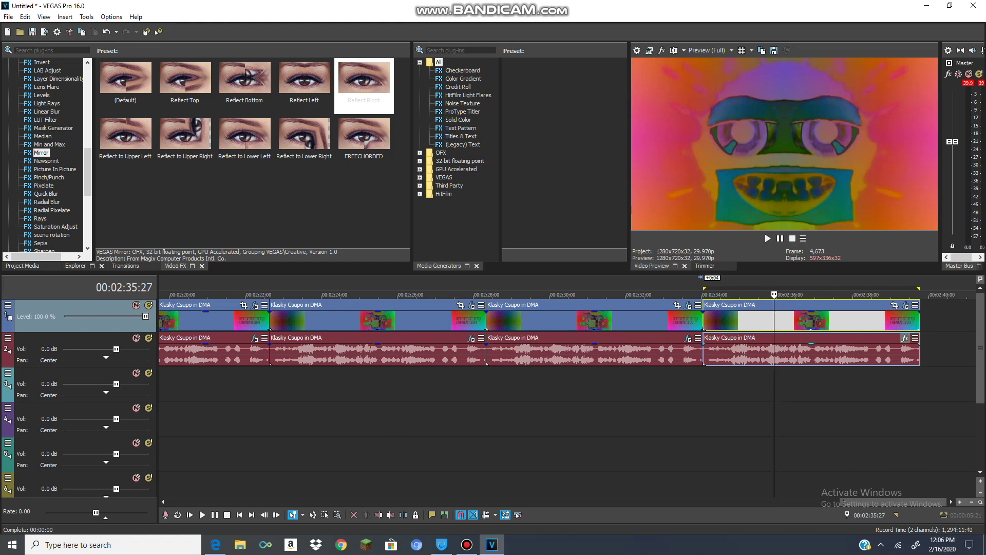
# Add the ExpressFX Amplitude Modulation audio effect with the Conga Busher preset to the last clip and close the effect window
pyautogui.click(905, 338)
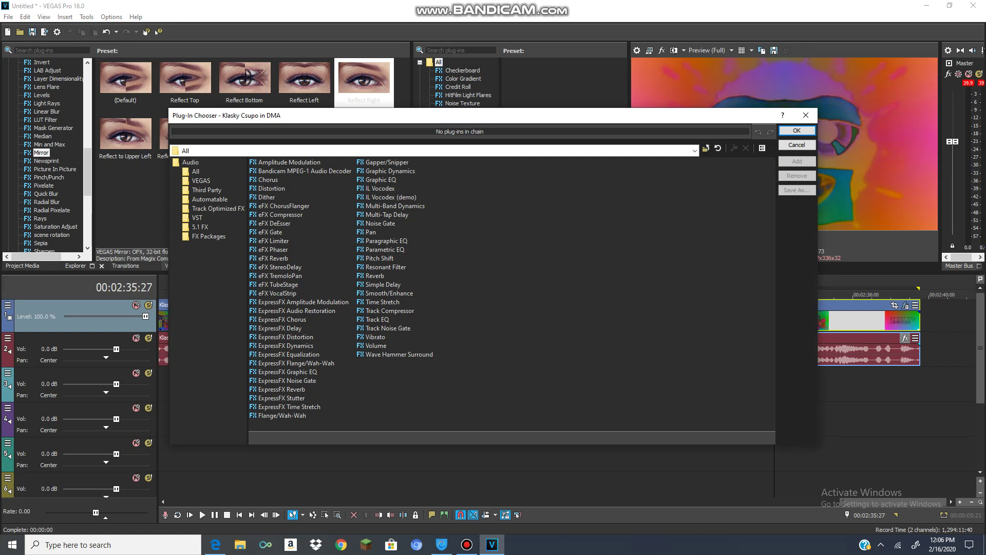
pyautogui.click(303, 301)
pyautogui.click(797, 131)
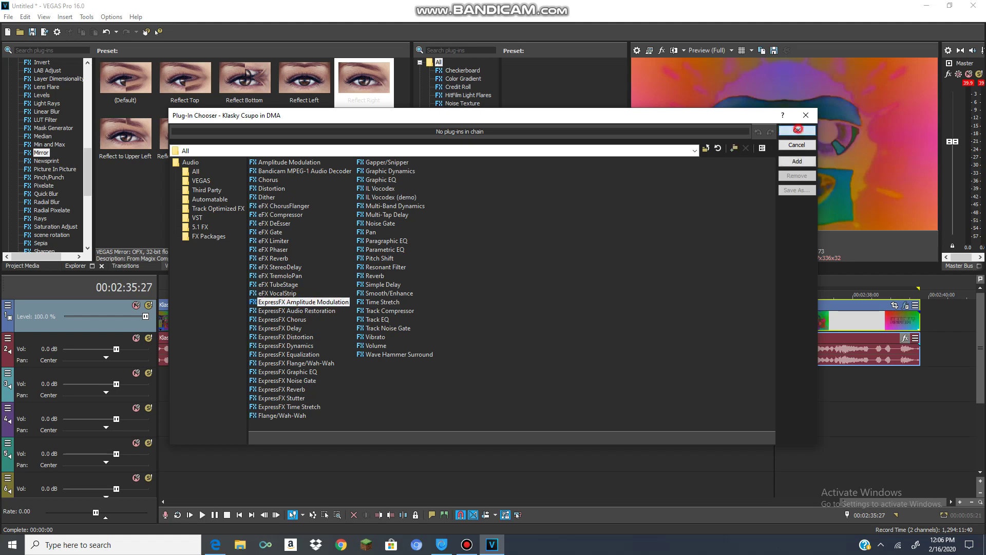
pyautogui.click(466, 544)
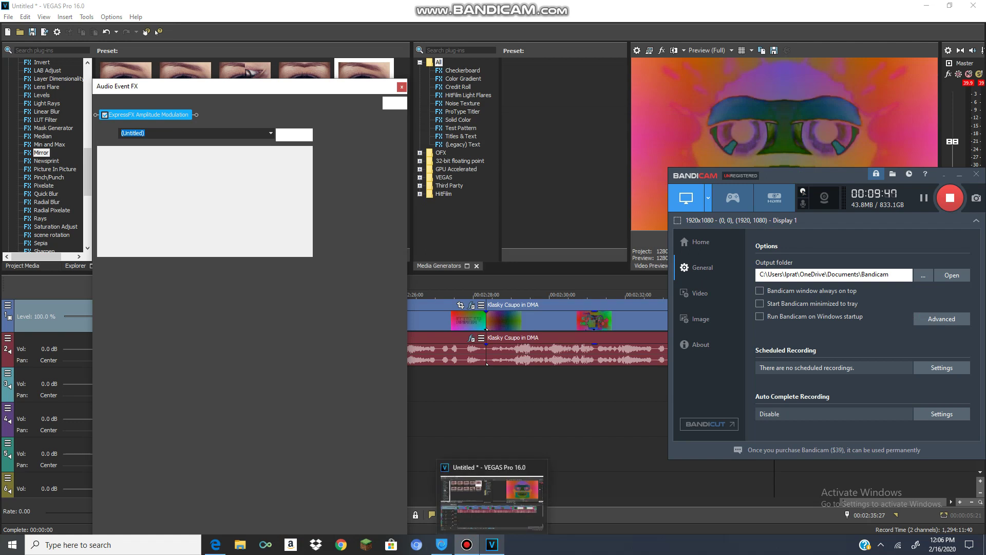
pyautogui.click(492, 545)
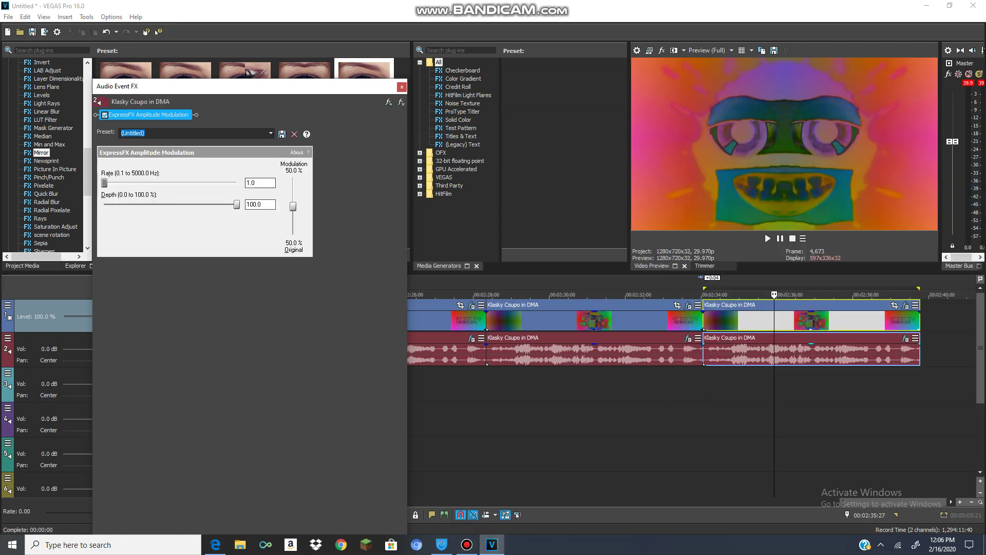
pyautogui.click(271, 134)
pyautogui.click(271, 133)
pyautogui.click(197, 174)
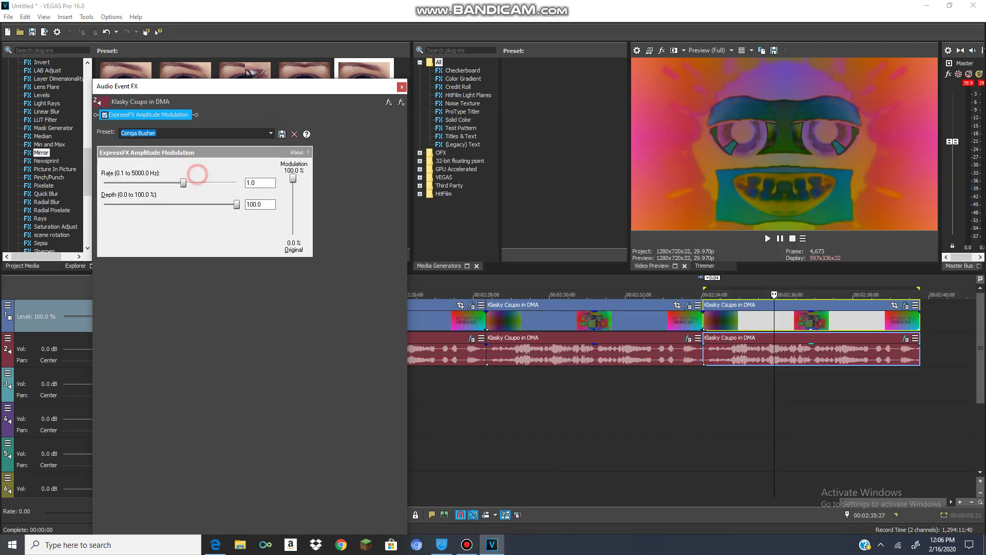
pyautogui.click(402, 86)
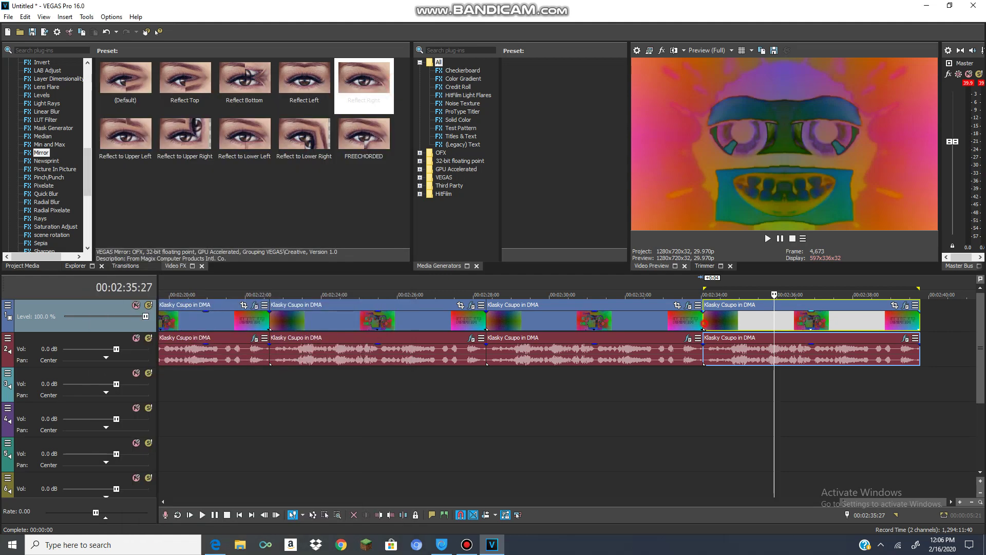
# Briefly play the last clip from the playhead, pause playback, and switch to the Bandicam recorder window
pyautogui.click(767, 239)
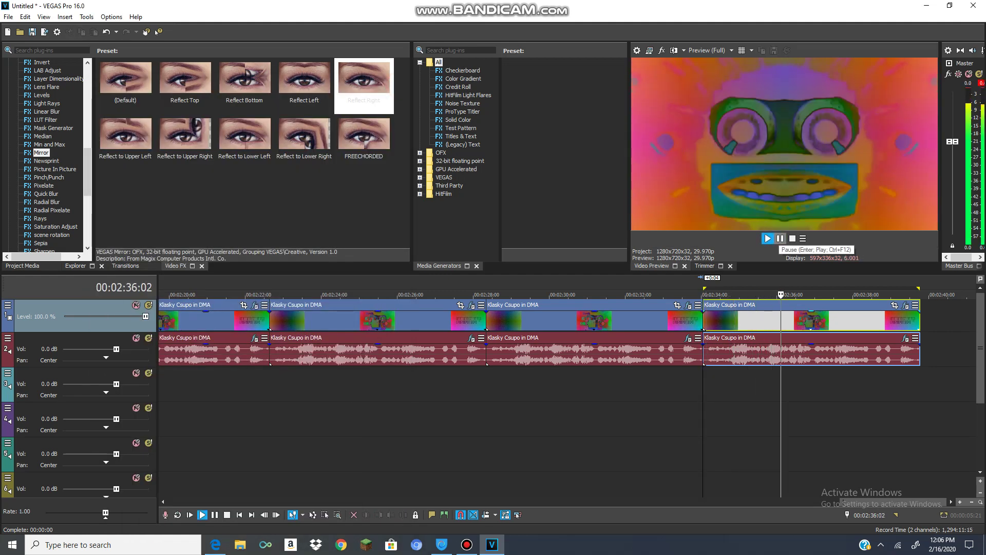
pyautogui.click(780, 239)
pyautogui.click(467, 544)
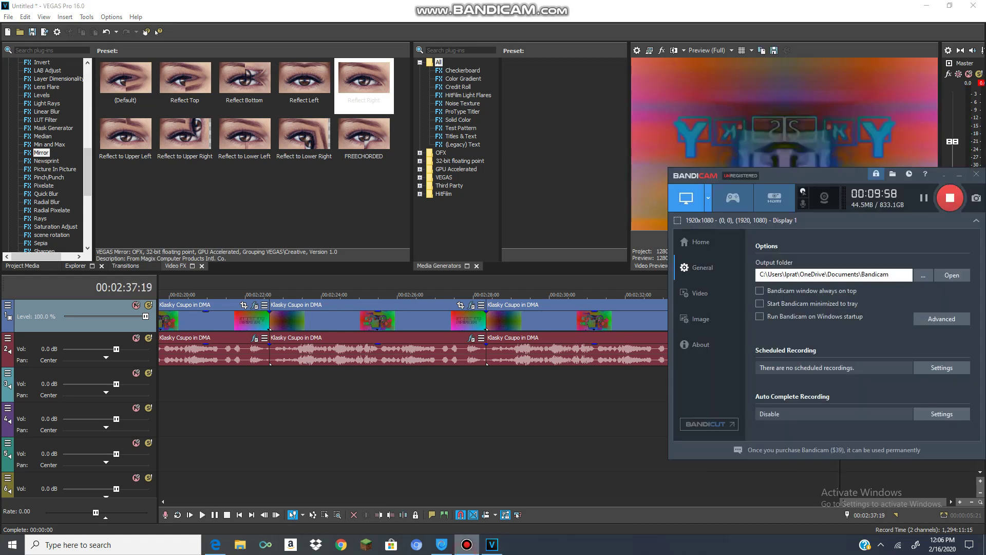